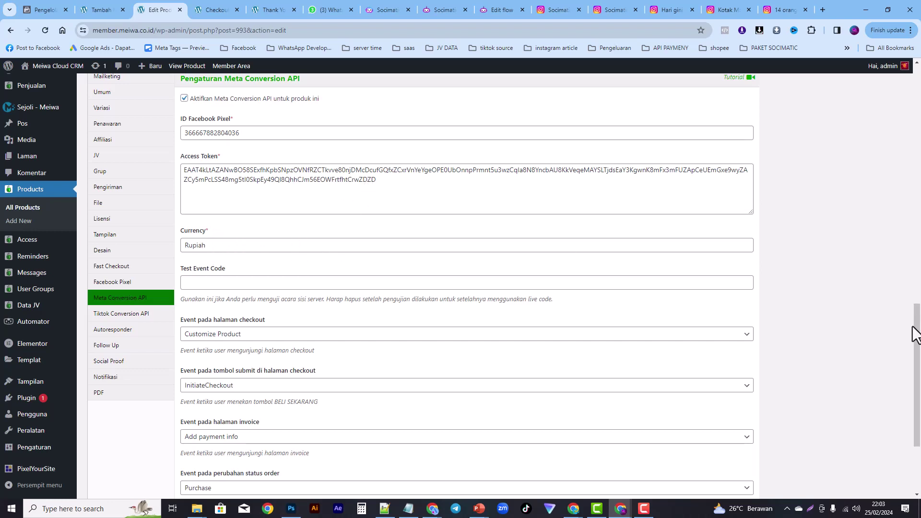
Step: Enable the product's Facebook Pixel (Aktifkan) and fill in the saved pixel ID
left_click_drag(914, 335, 909, 376)
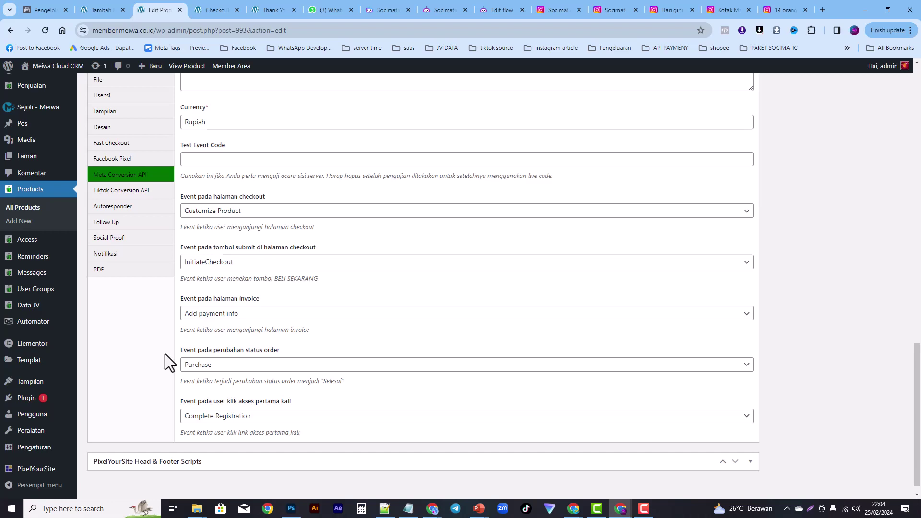
left_click(118, 159)
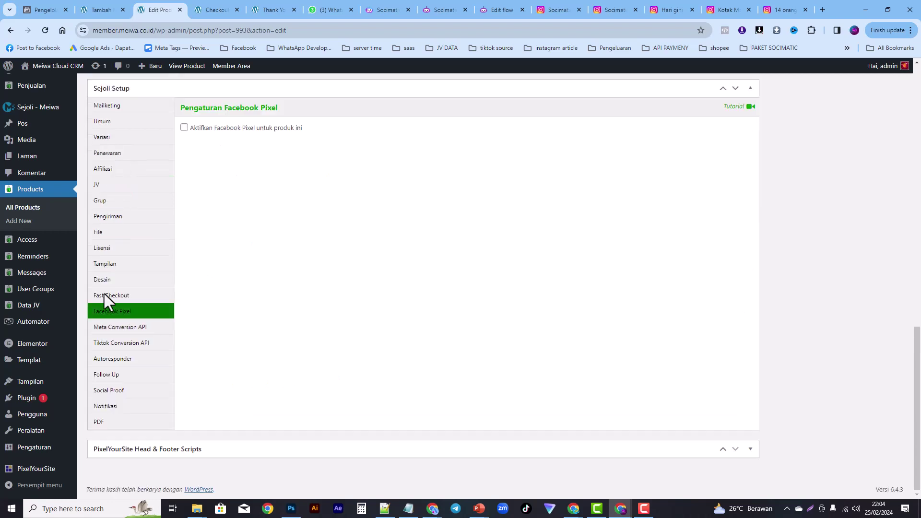
left_click(184, 127)
left_click(211, 183)
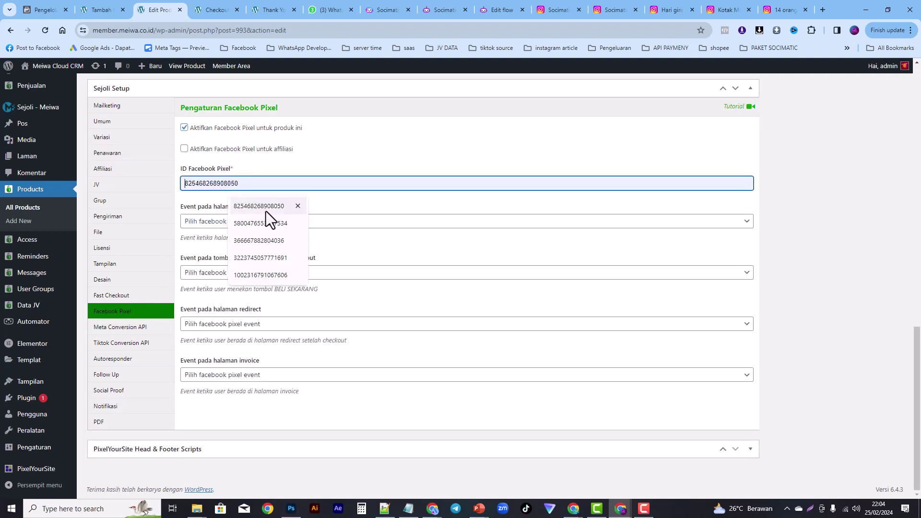
left_click(261, 242)
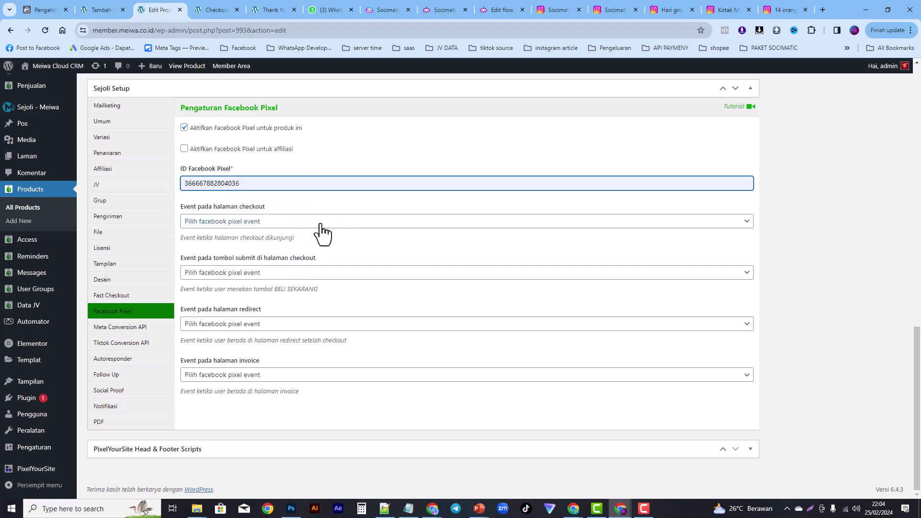
Step: Set checkout events: Add to cart, InitiateCheckout, Complete Registration on redirect, and Purchase on invoice
left_click(270, 223)
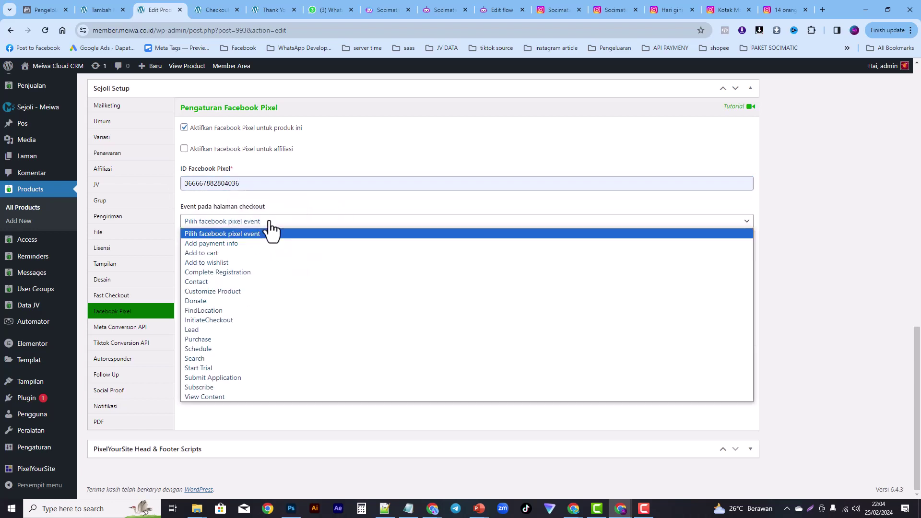
left_click(212, 253)
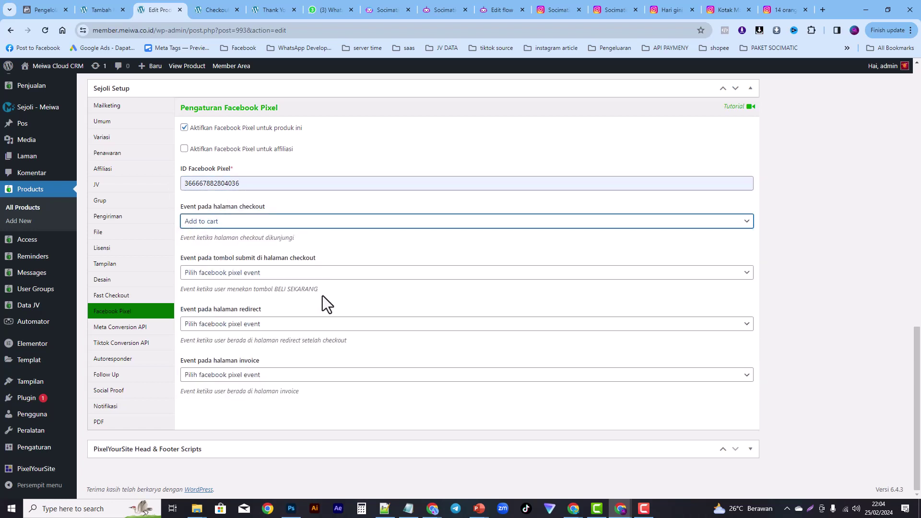
left_click(275, 277)
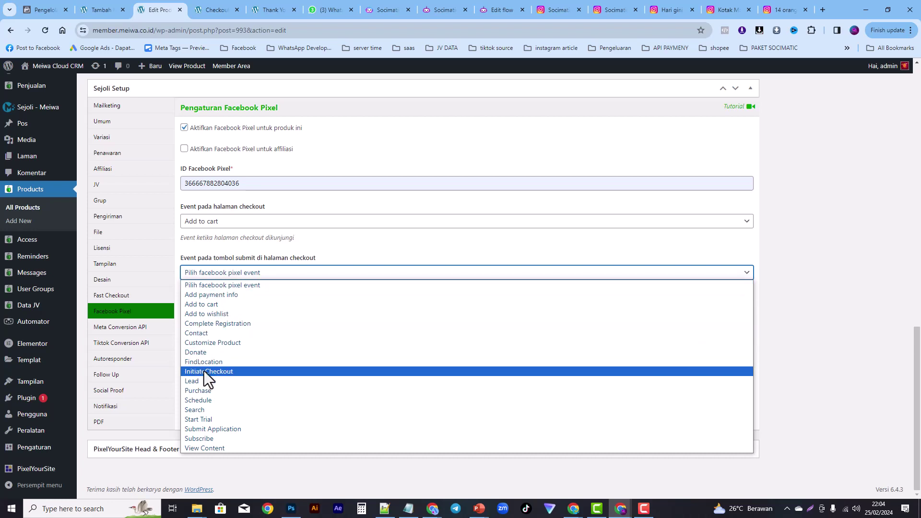
left_click(224, 371)
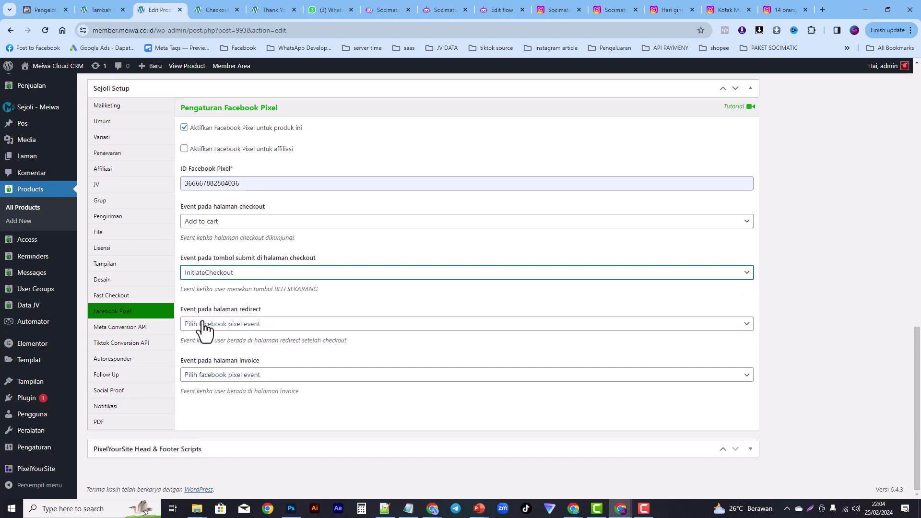
left_click(272, 325)
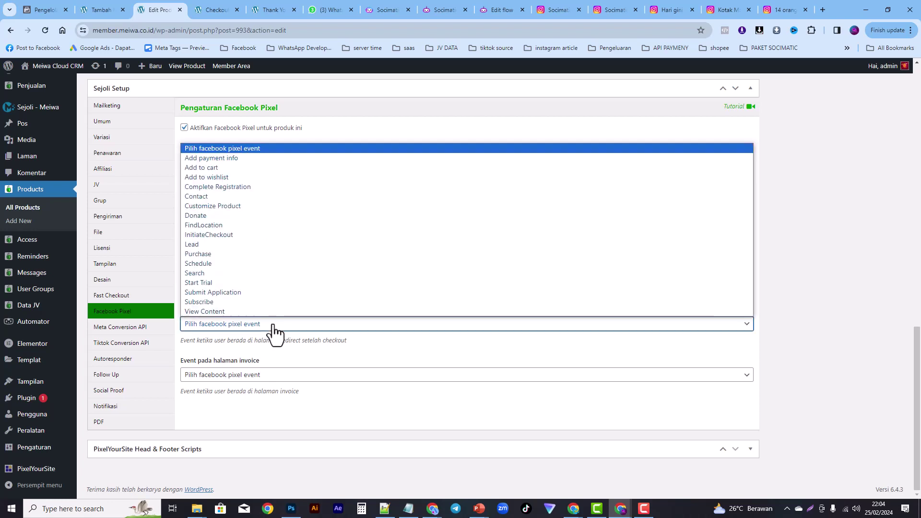
left_click(232, 190)
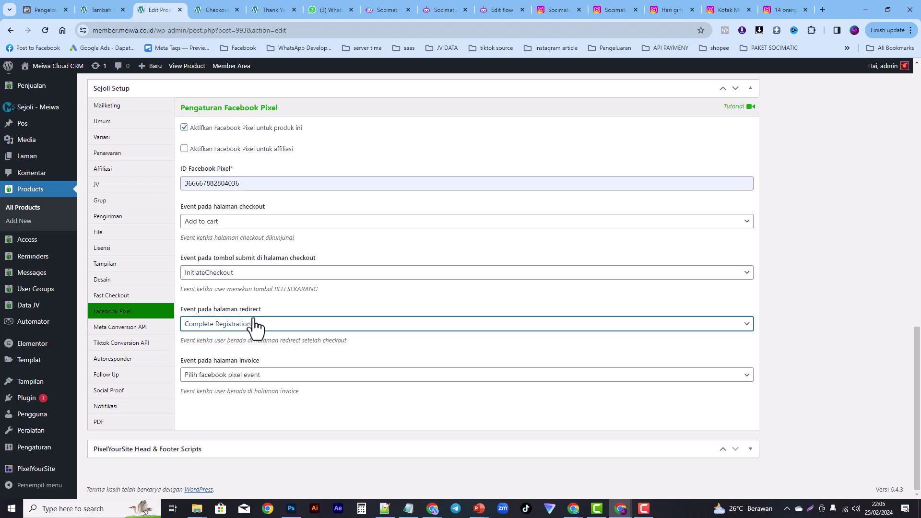
left_click(232, 377)
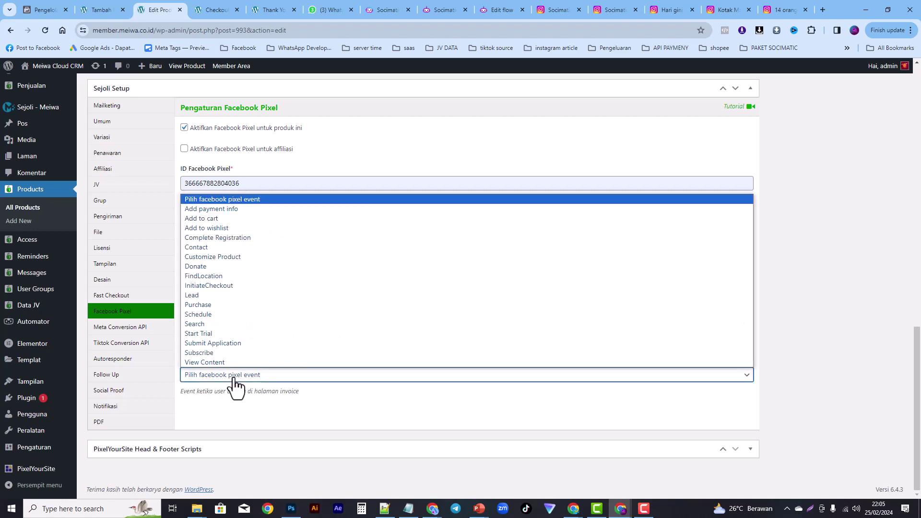
left_click(199, 306)
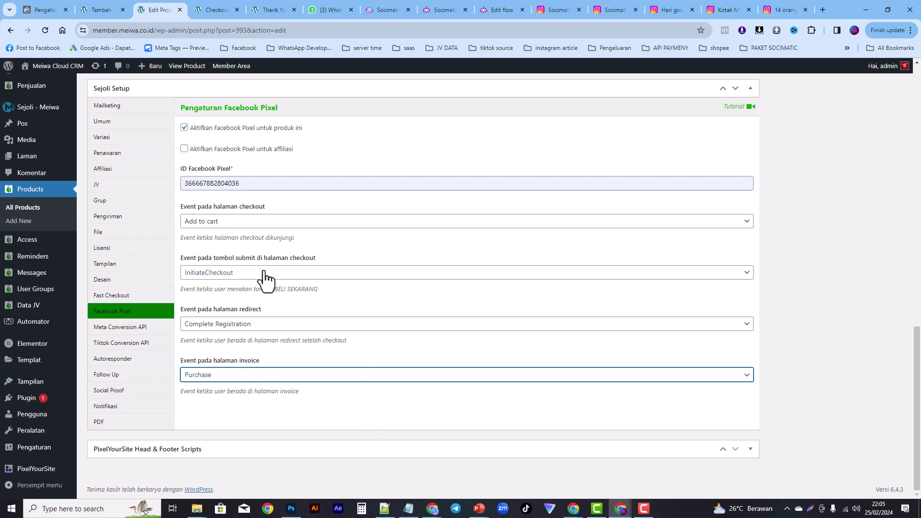
left_click(272, 326)
Step: Update the product with Perbarui, then switch to the checkout page tab
left_click(204, 255)
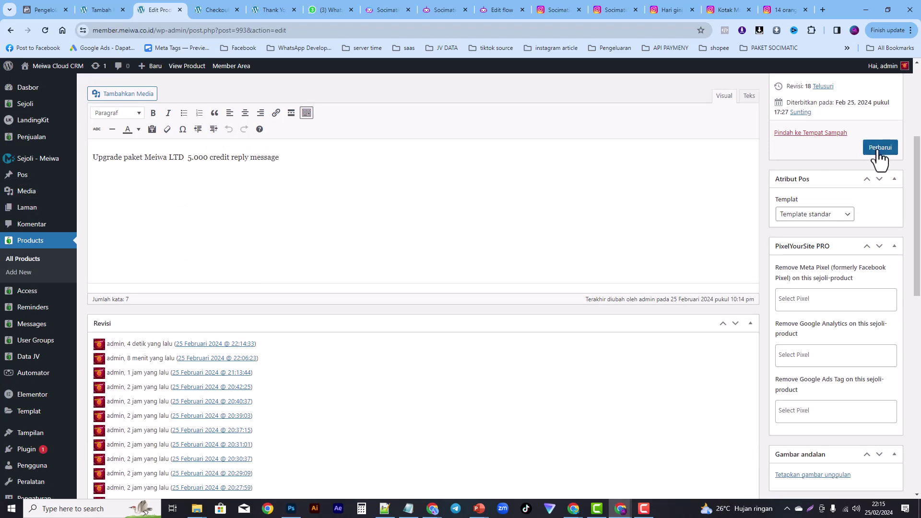
left_click(208, 10)
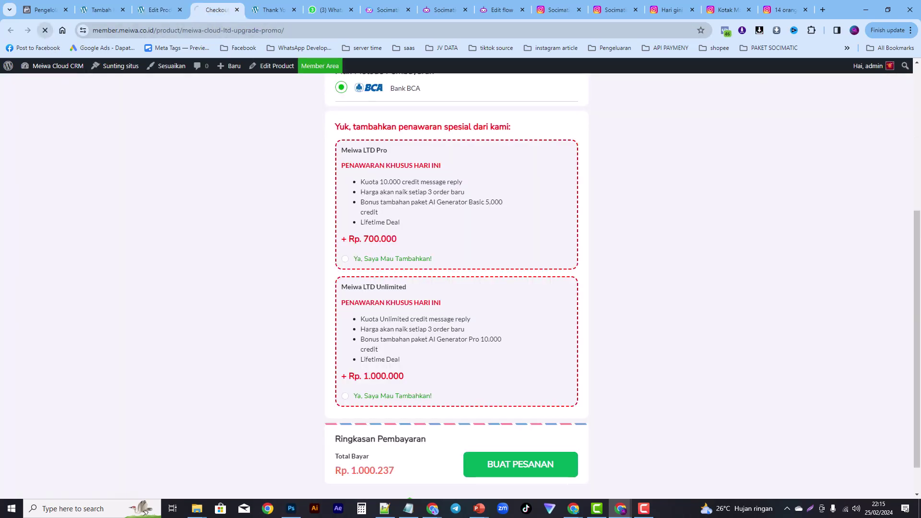
Step: Reload the checkout and confirm in Meta Pixel Helper that AddToCart and Meiwa_LTD_ATC fire
left_click(45, 31)
left_click_drag(918, 290, 920, 135)
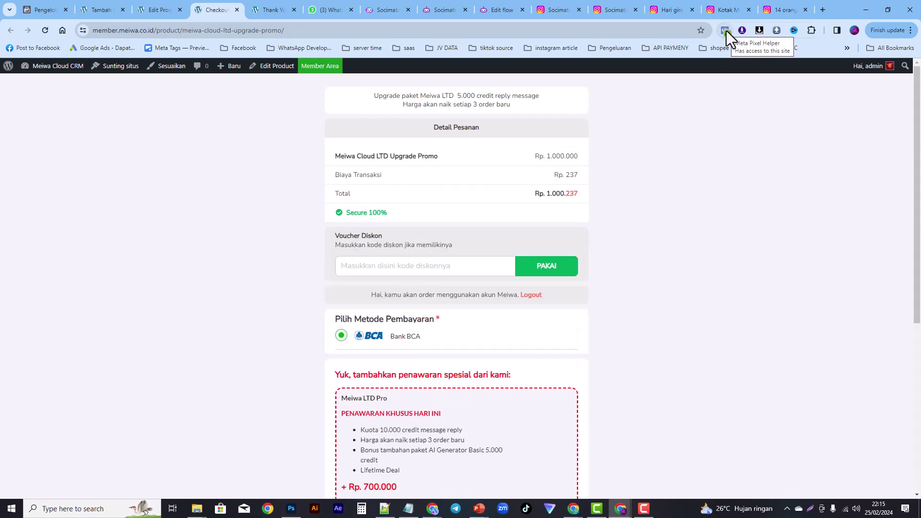
left_click(725, 30)
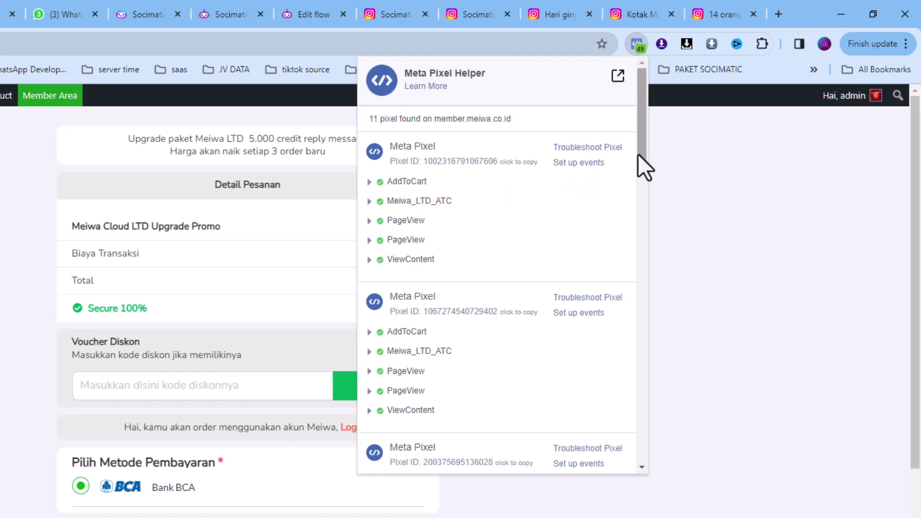
left_click_drag(638, 154, 641, 165)
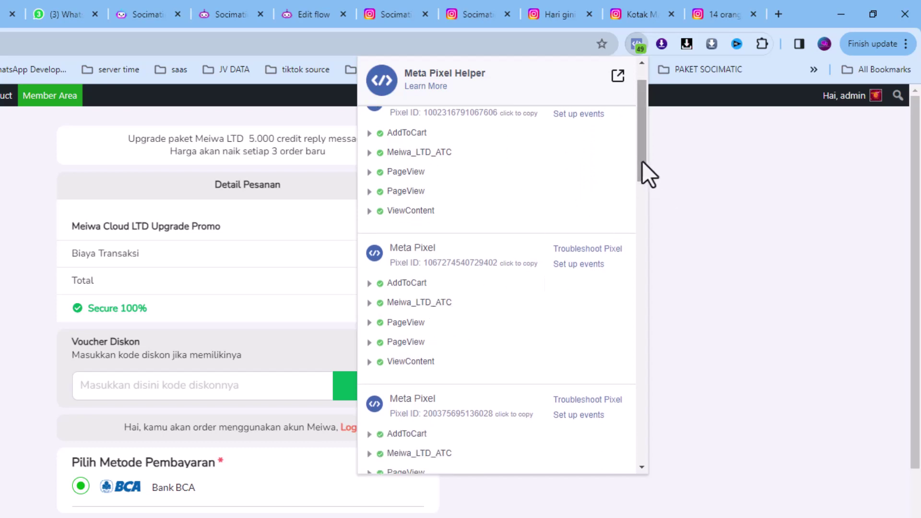
left_click_drag(642, 160, 651, 185)
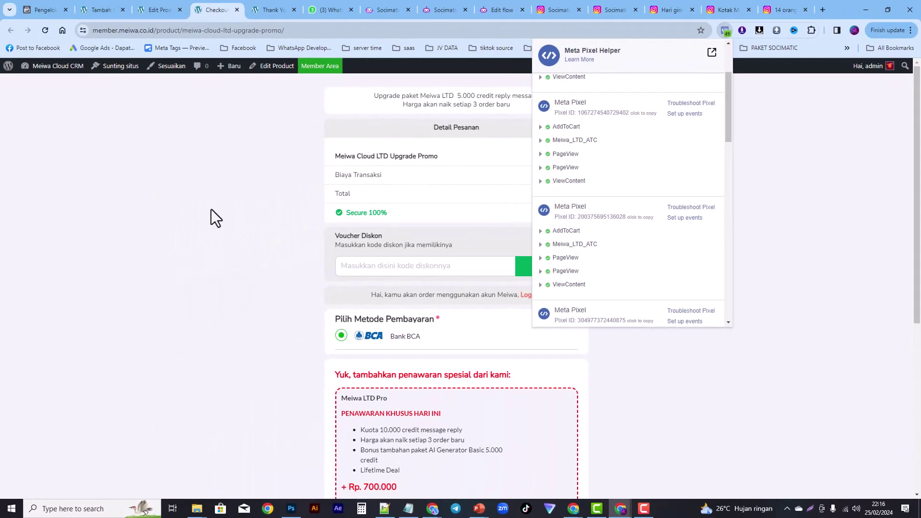
Step: Check in Meta Pixel Helper which pixel events fired on the thank-you page
left_click(274, 10)
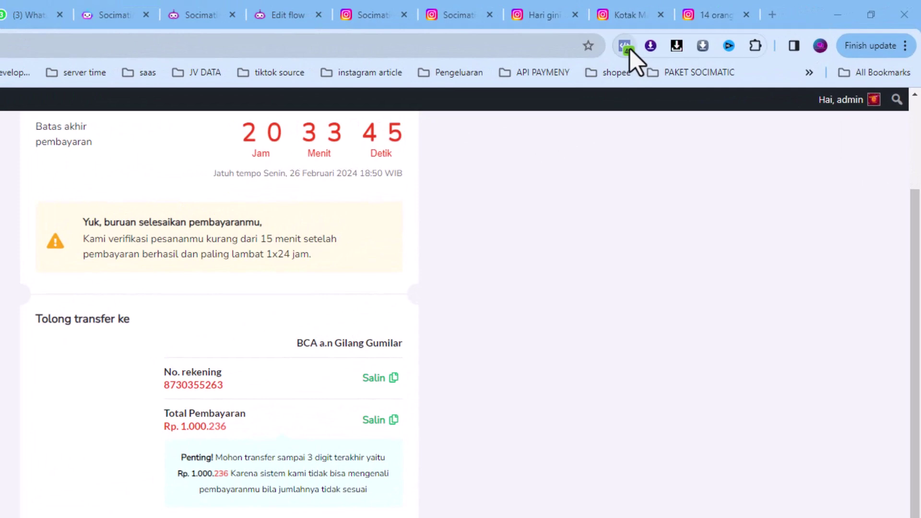
left_click(625, 47)
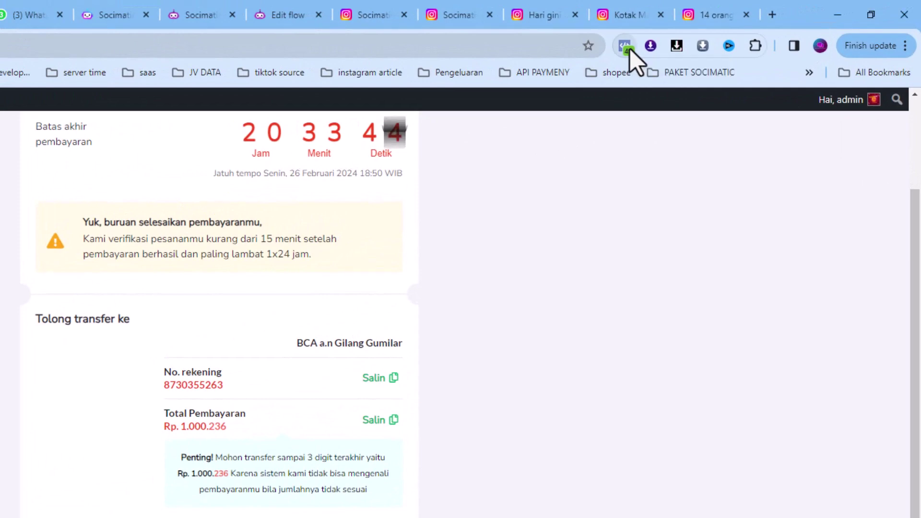
scroll(386, 193, "down", 2)
scroll(469, 230, "up", 2)
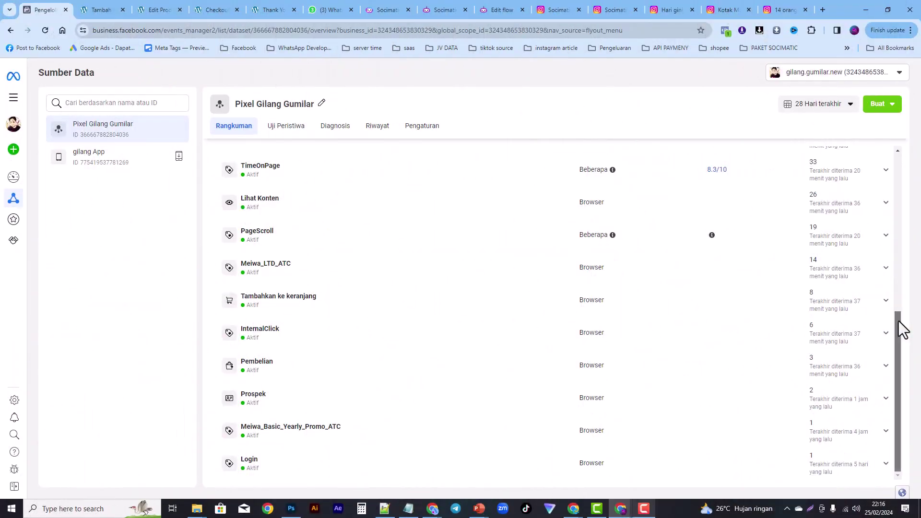
Step: Reload the Events Manager overview and open PageView's 8.3/10 match quality details
left_click_drag(899, 323, 902, 163)
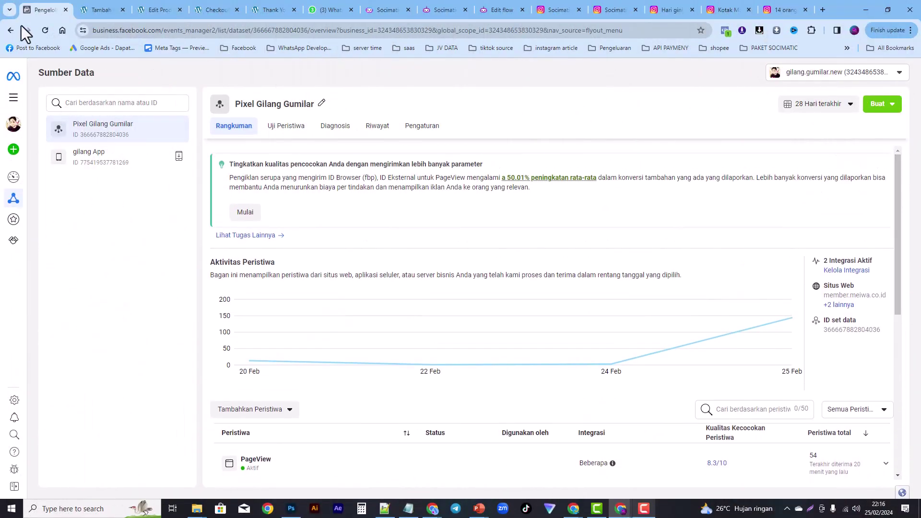
left_click(45, 30)
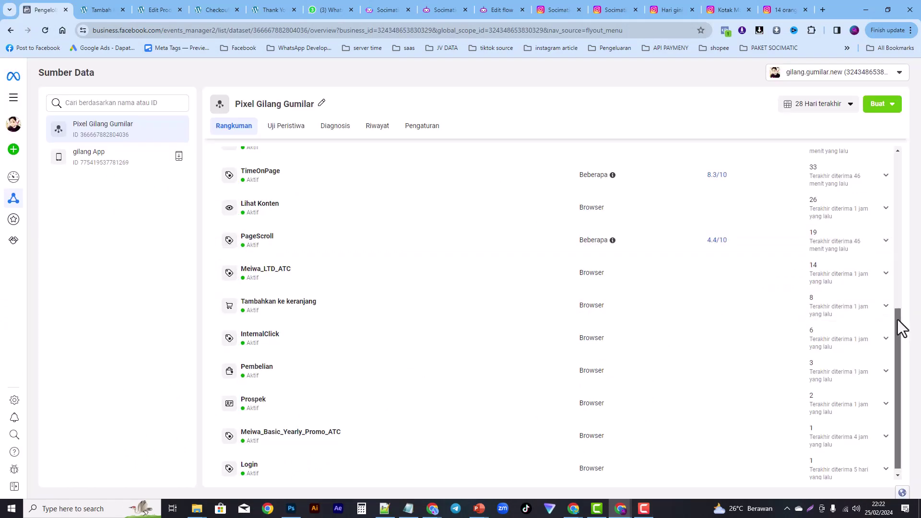
left_click_drag(898, 327, 906, 294)
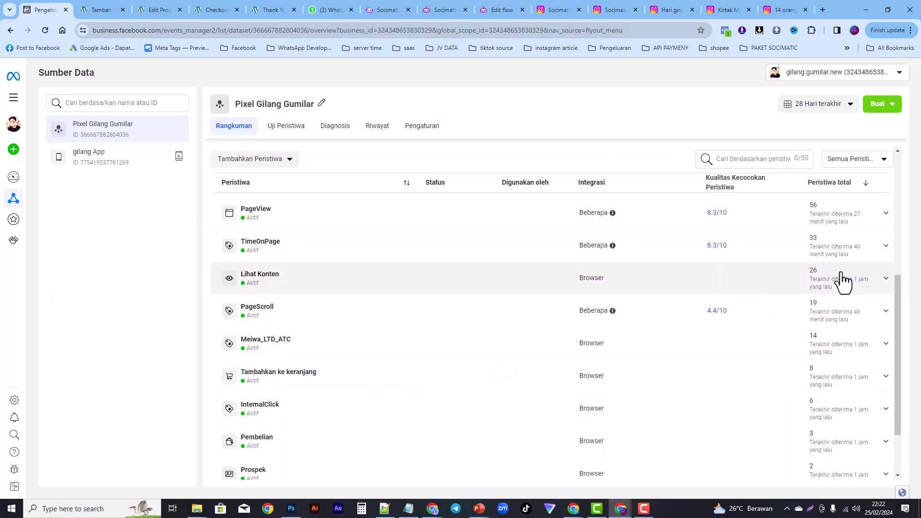
left_click_drag(899, 290, 909, 260)
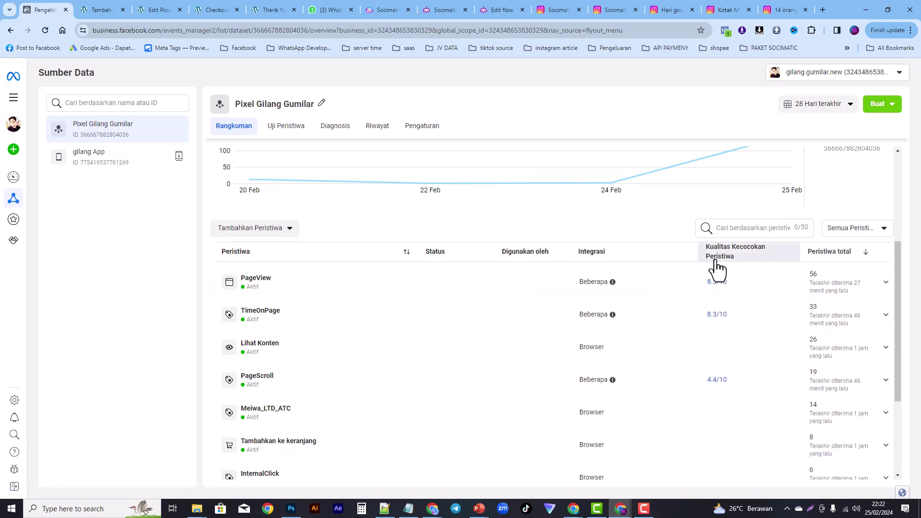
mouse_move(717, 263)
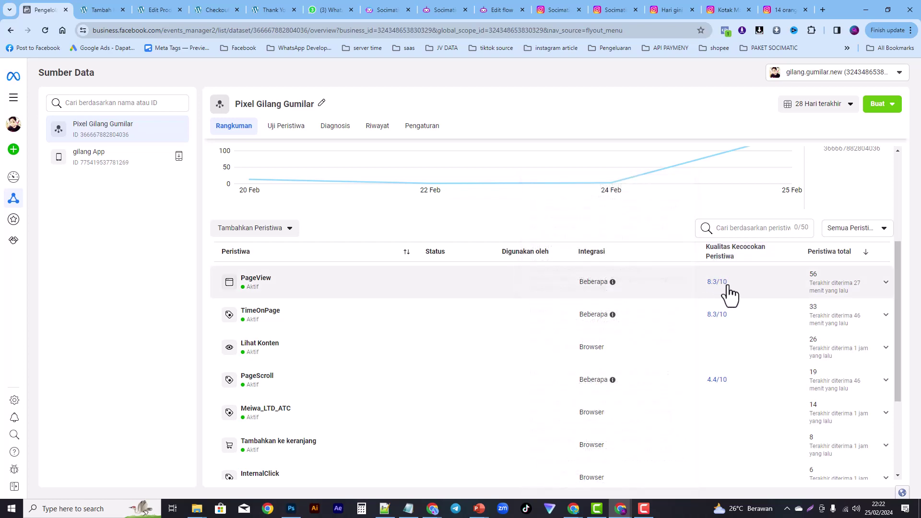
left_click(715, 283)
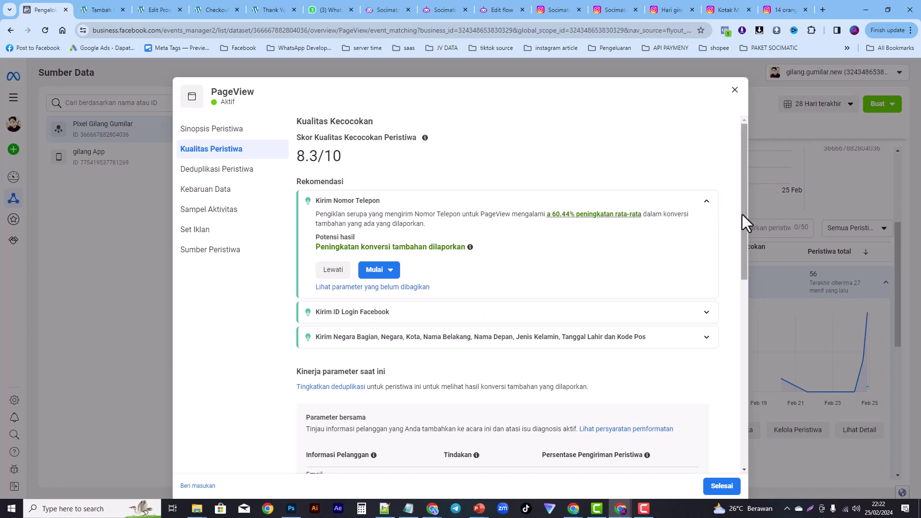
Step: Close the PageView match quality details and collapse the PageView row
left_click_drag(742, 214, 744, 311)
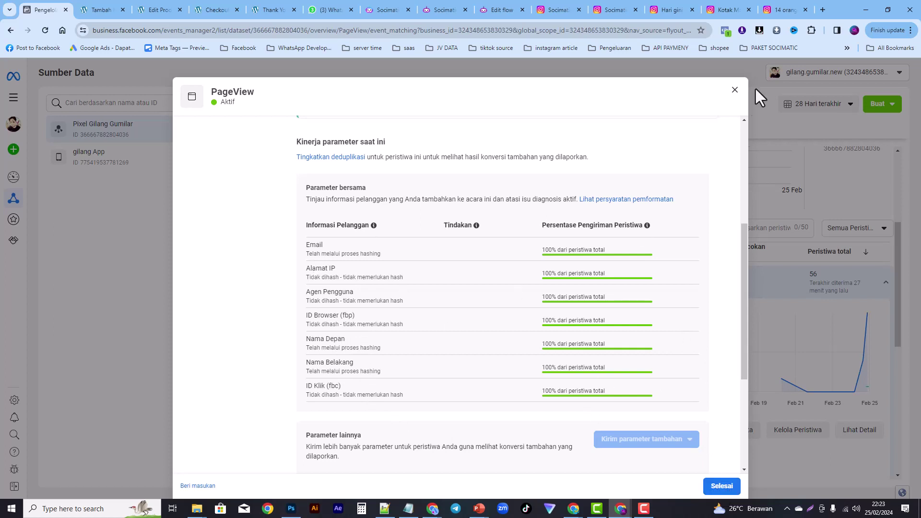
left_click(735, 94)
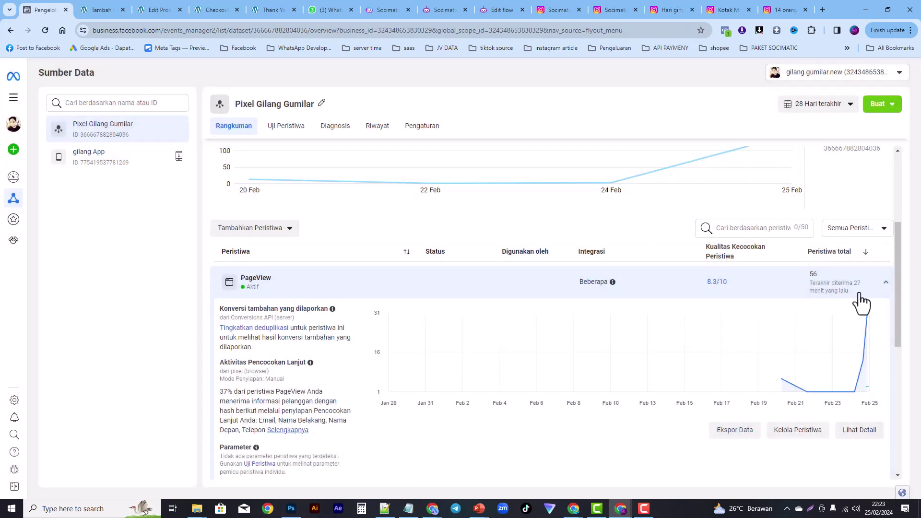
left_click(886, 283)
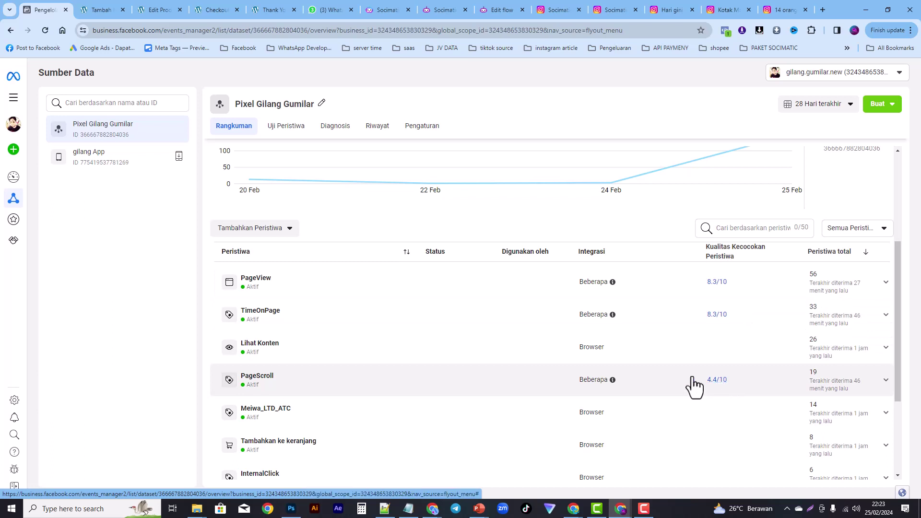
Step: Reopen PageView's match quality and review its Deduplikasi Peristiwa details, then close them
left_click_drag(896, 304, 896, 324)
left_click(712, 244)
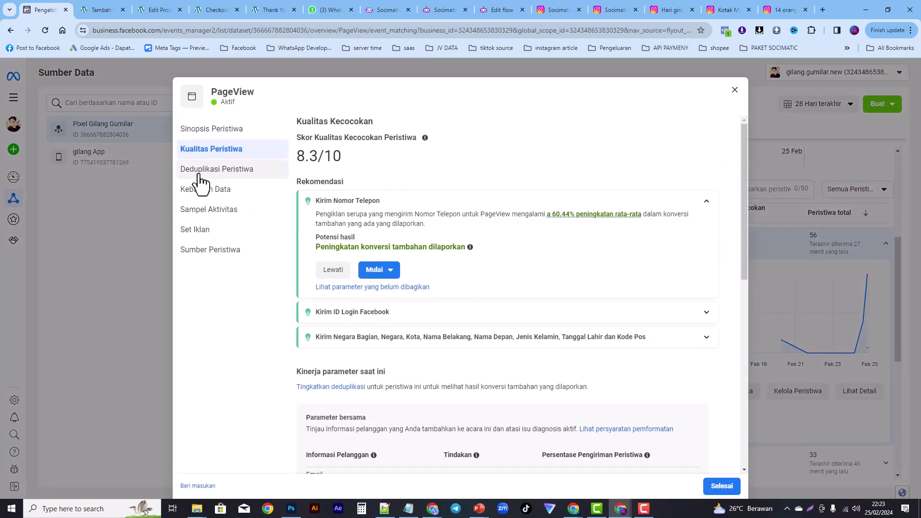
left_click(201, 178)
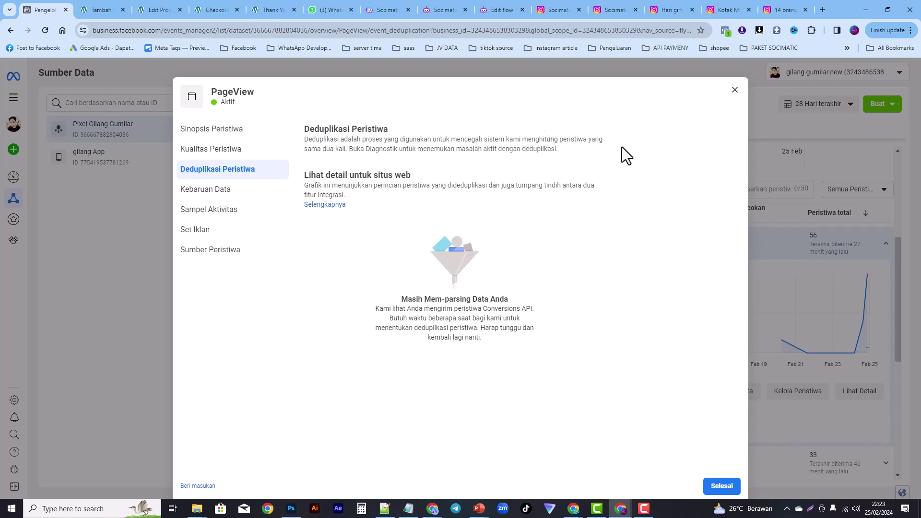
left_click(736, 94)
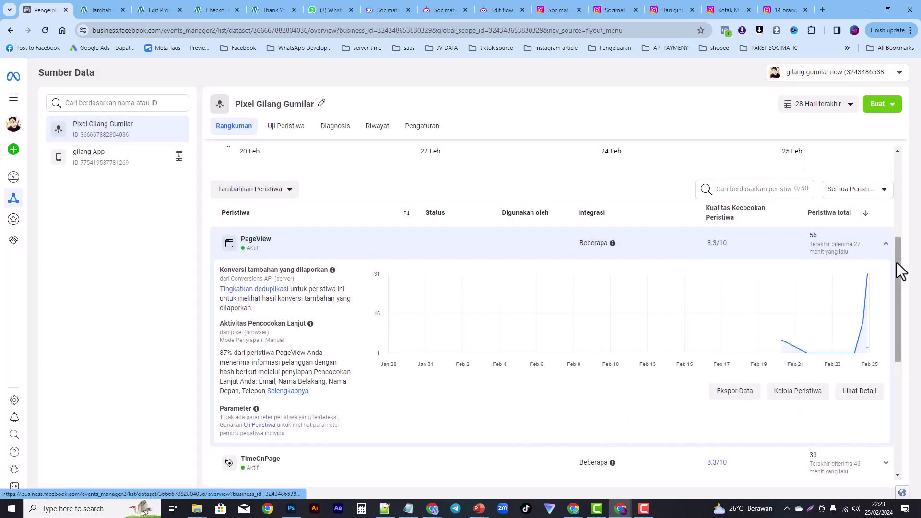
left_click_drag(897, 264, 900, 381)
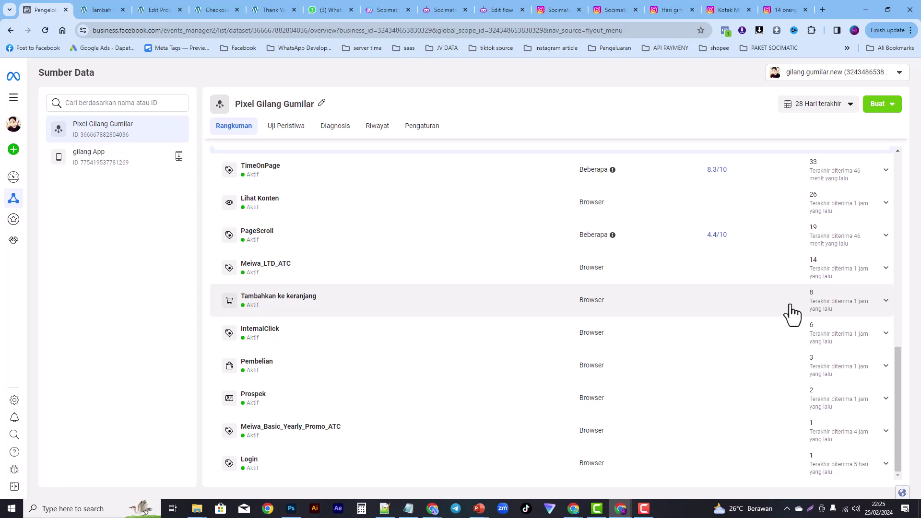
left_click_drag(900, 372, 918, 244)
scroll(917, 219, "up", 1)
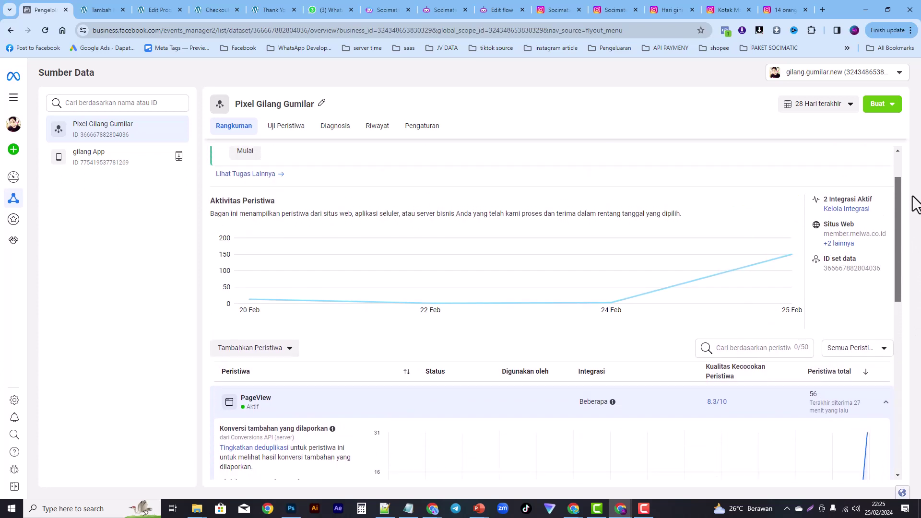
left_click(839, 243)
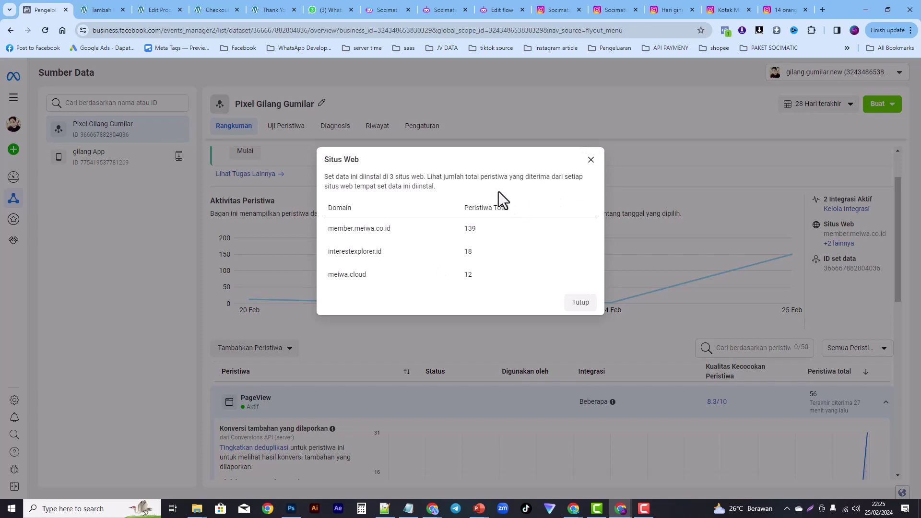
left_click(592, 162)
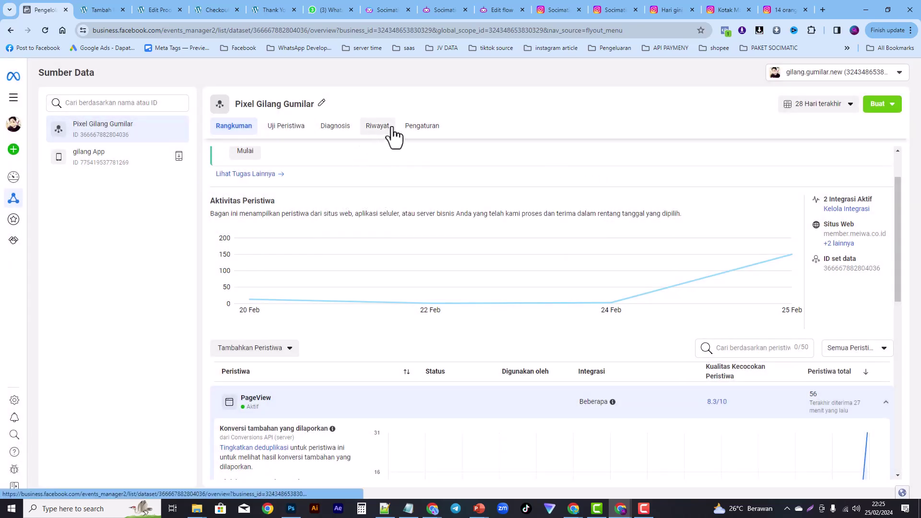
Step: Open the Diagnosis tab showing the interestexplorer.id new-domain issue
left_click(337, 130)
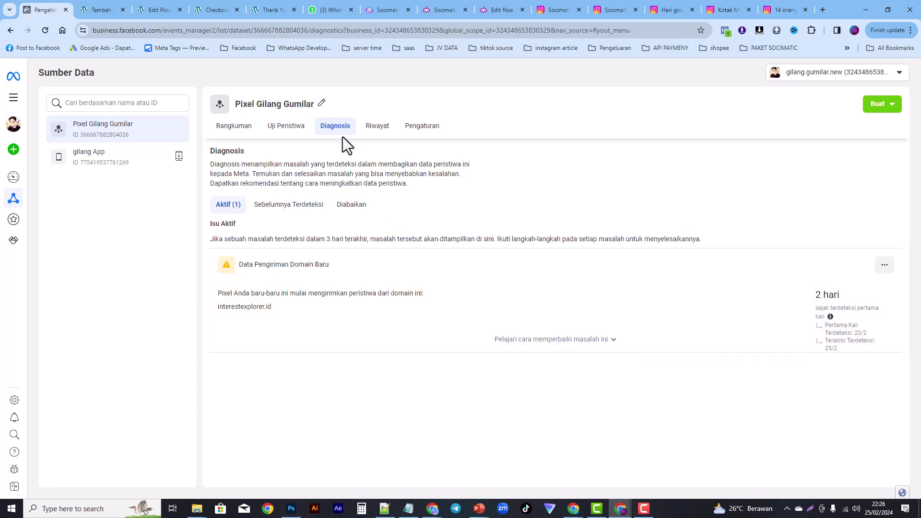
Step: Expand the fix guidance for the interestexplorer.id issue from its options menu
mouse_move(875, 280)
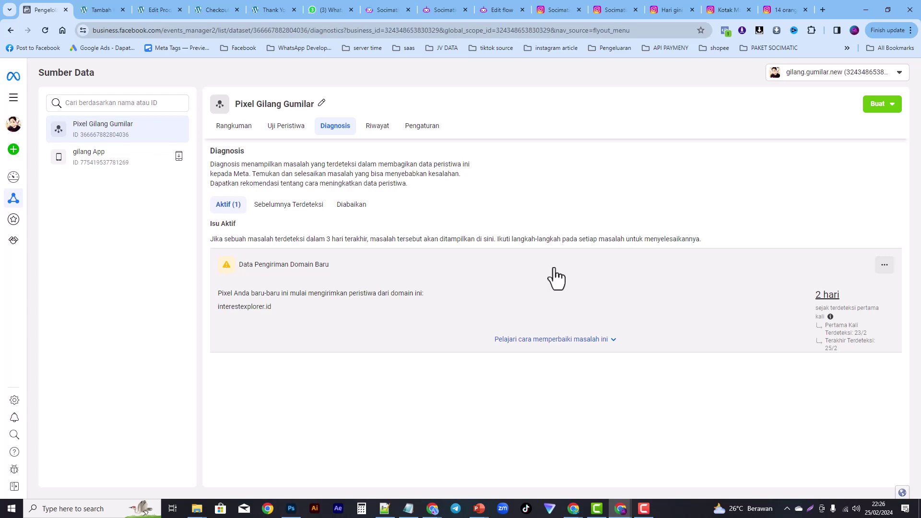
left_click(885, 267)
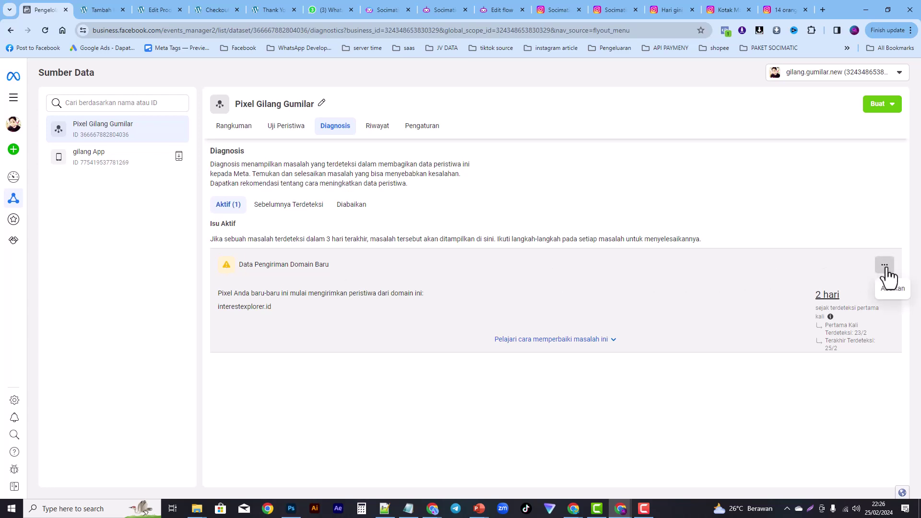
left_click(608, 344)
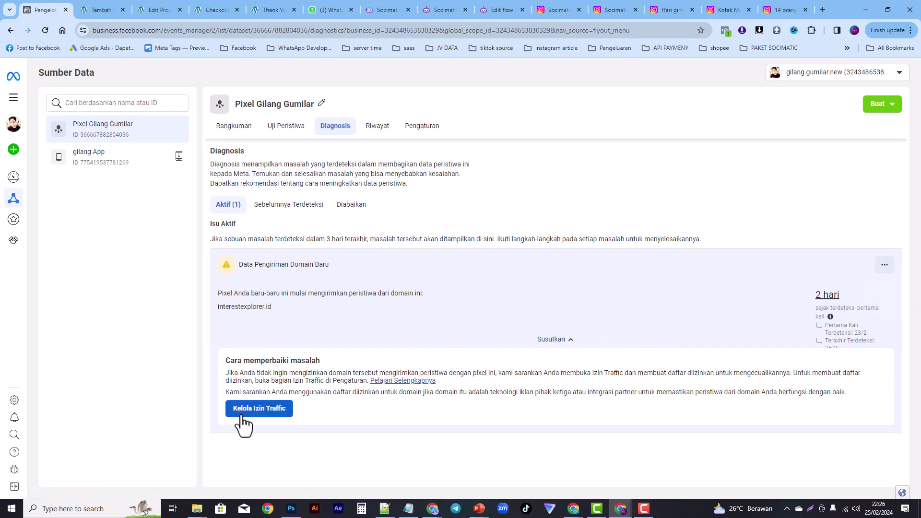
Step: Go to Izin Traffic - Situs Web in Settings and start an allowlist
left_click(257, 412)
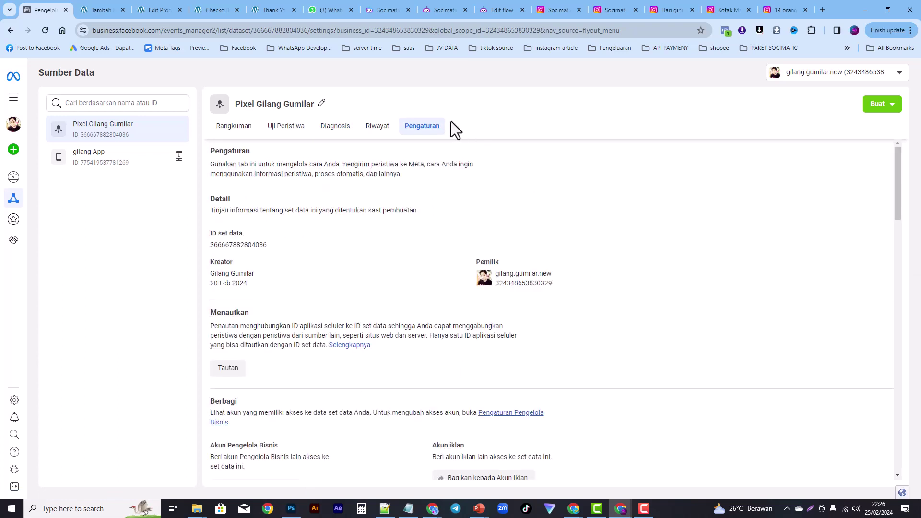
left_click_drag(897, 211, 865, 445)
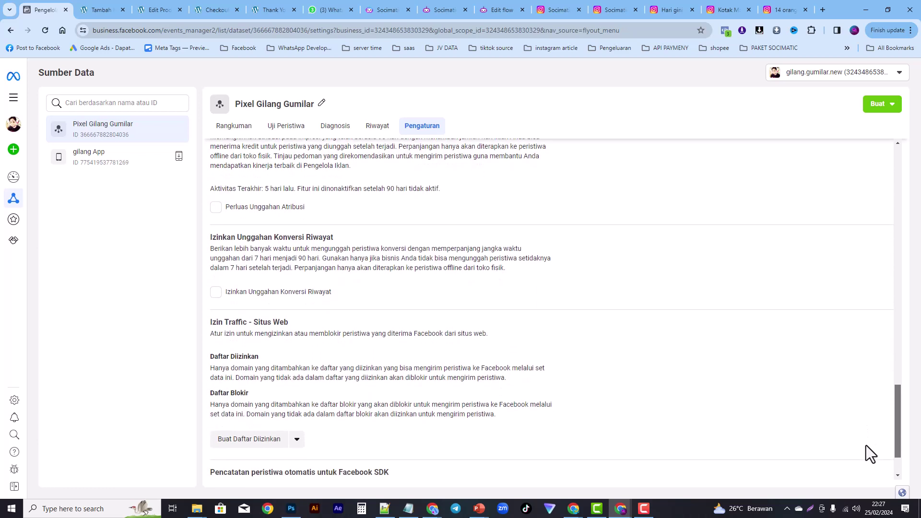
left_click(265, 437)
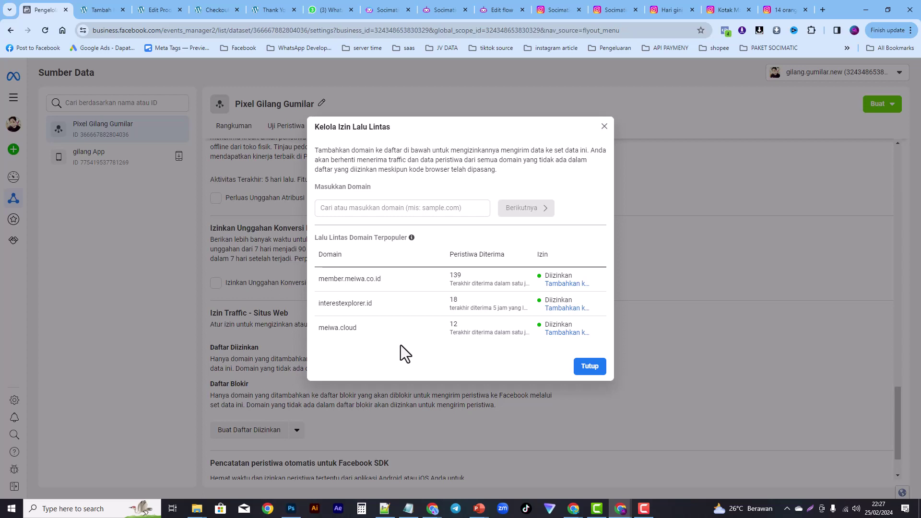
Step: Allowlist interestexplorer.id, member.meiwa.co.id and meiwa.cloud, then view the blocklist tab
left_click(560, 309)
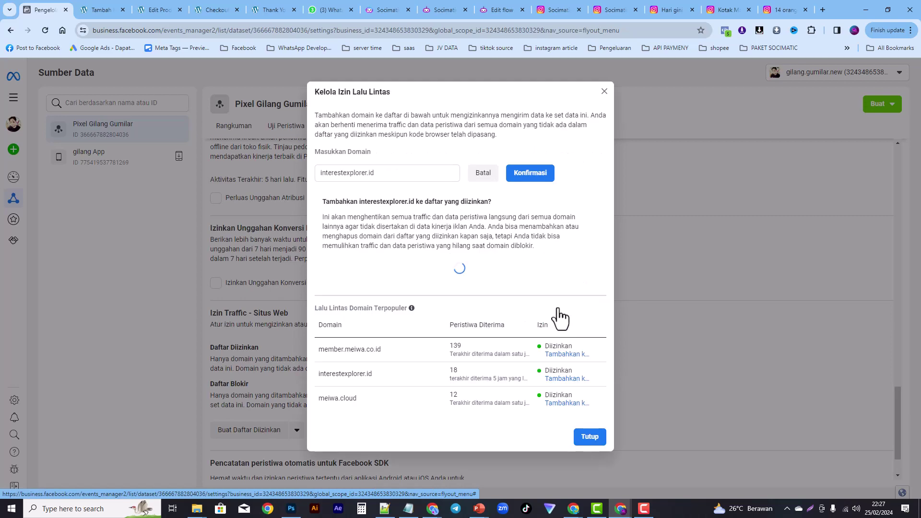
left_click(528, 174)
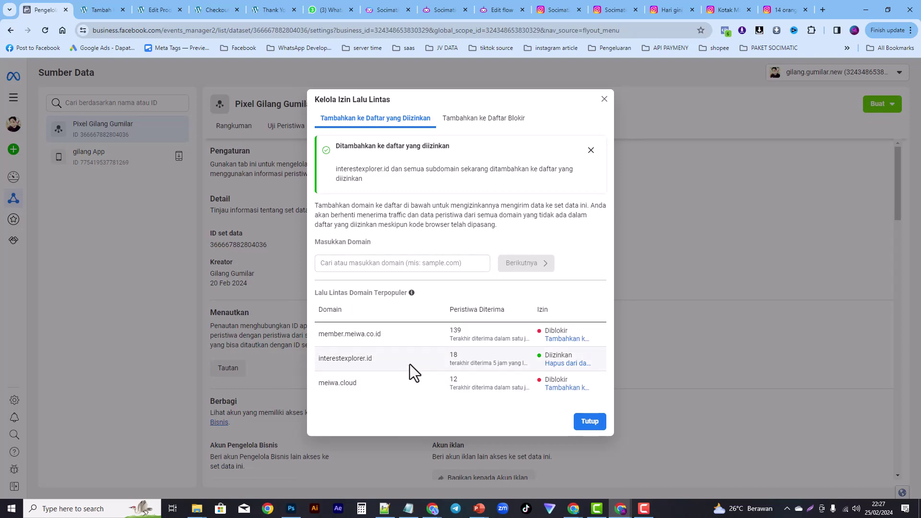
left_click(558, 340)
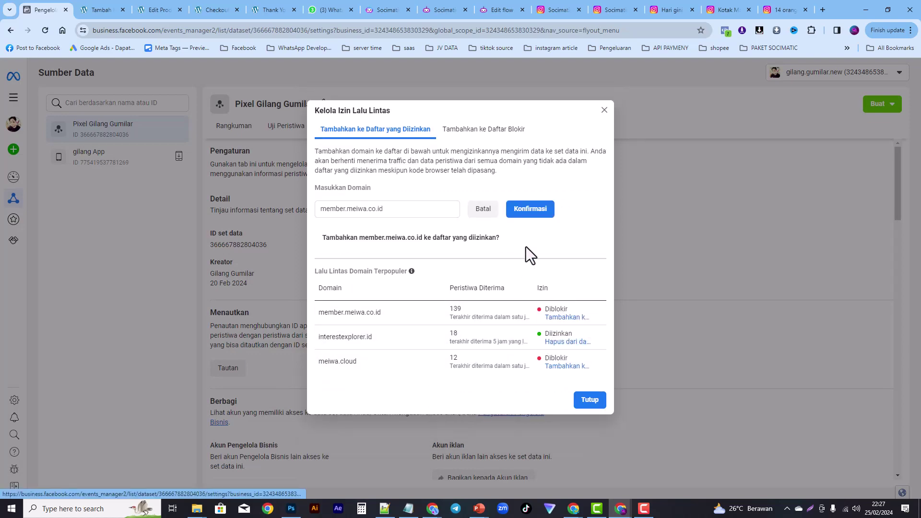
left_click(532, 210)
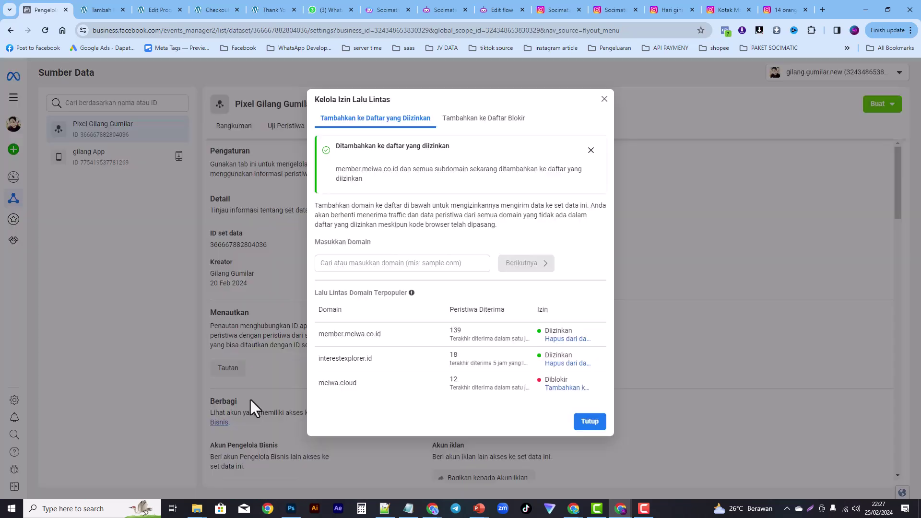
left_click(575, 389)
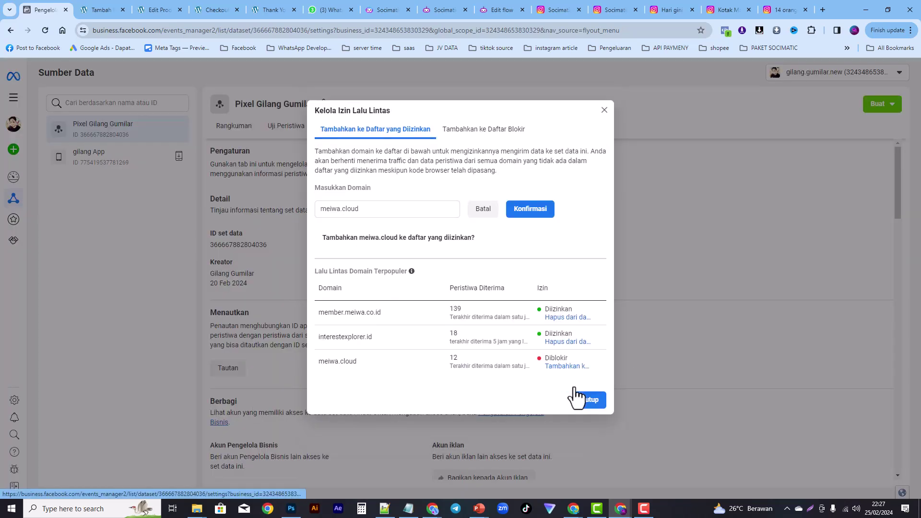
left_click(542, 210)
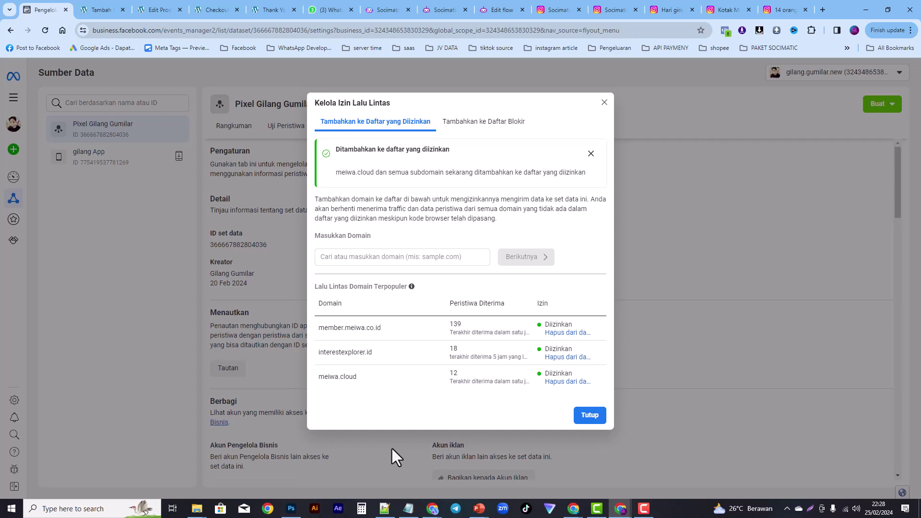
left_click(494, 127)
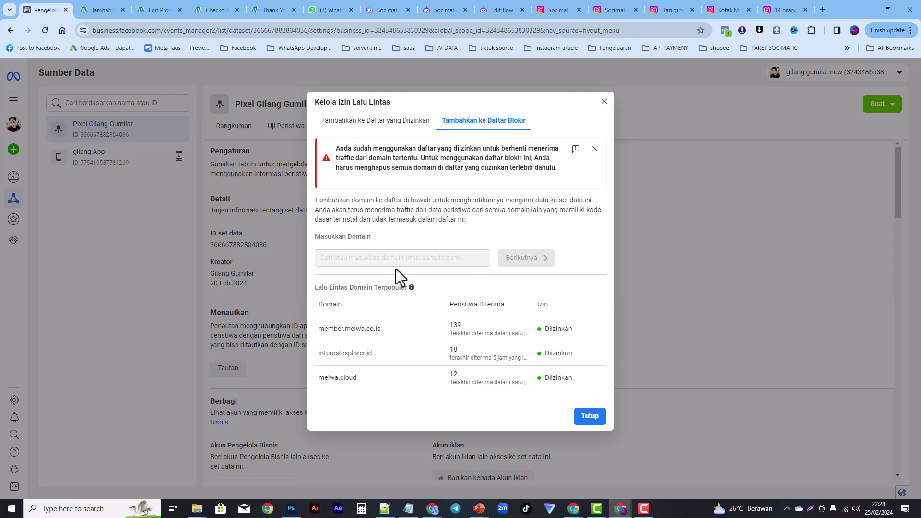
Step: Close the permissions dialog, confirm the WordPress partner is active, and return to Rangkuman
left_click(590, 417)
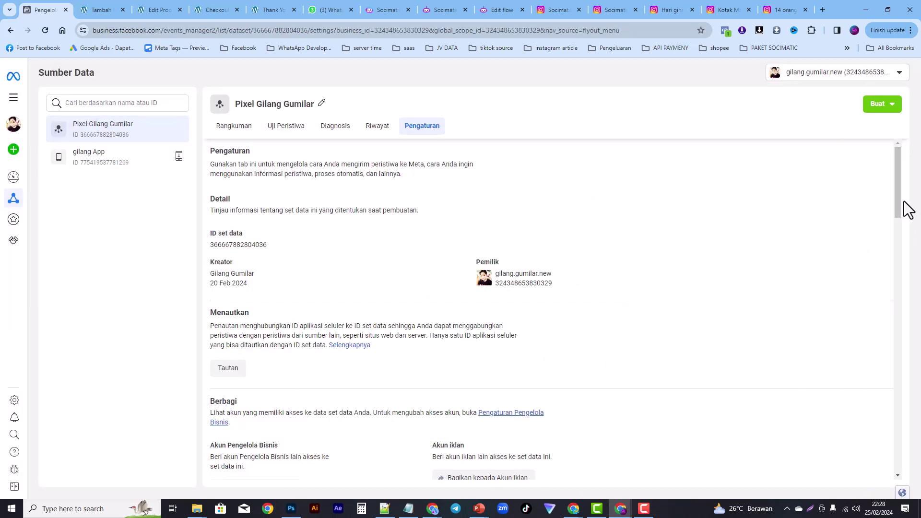
left_click_drag(899, 197, 891, 294)
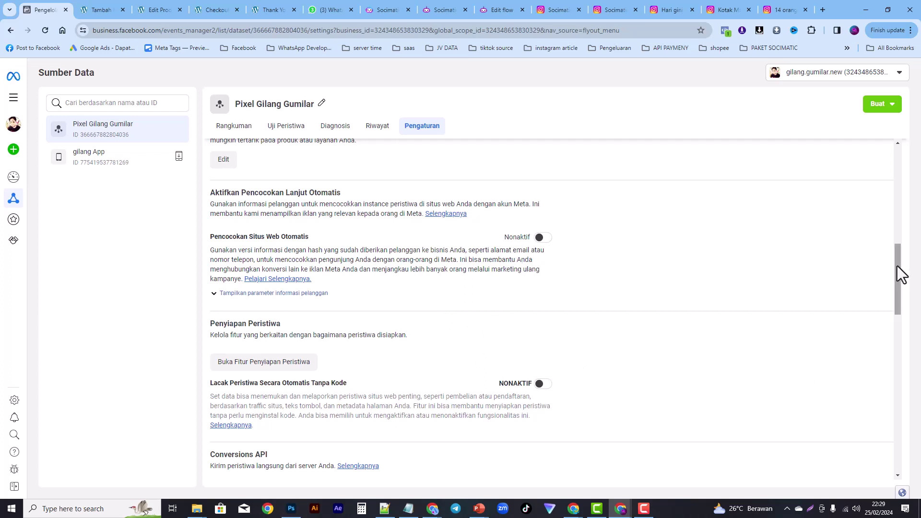
left_click_drag(897, 267, 885, 350)
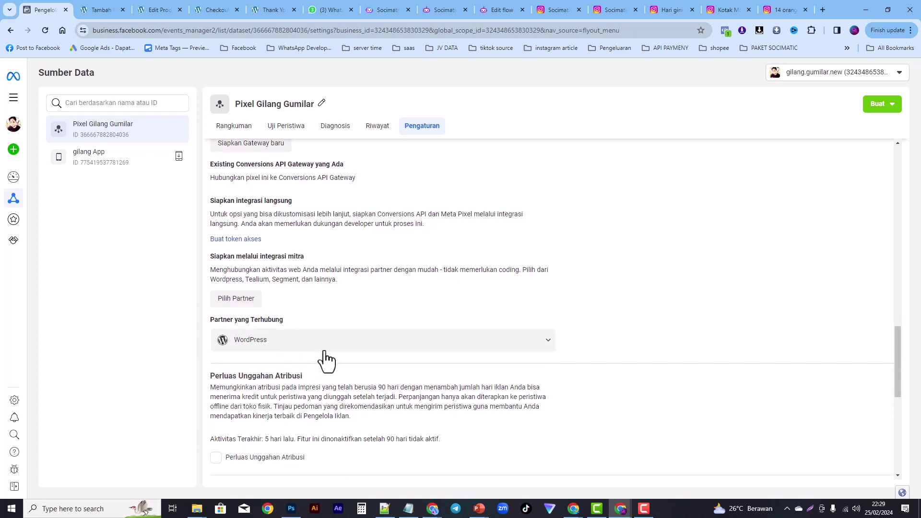
left_click(532, 345)
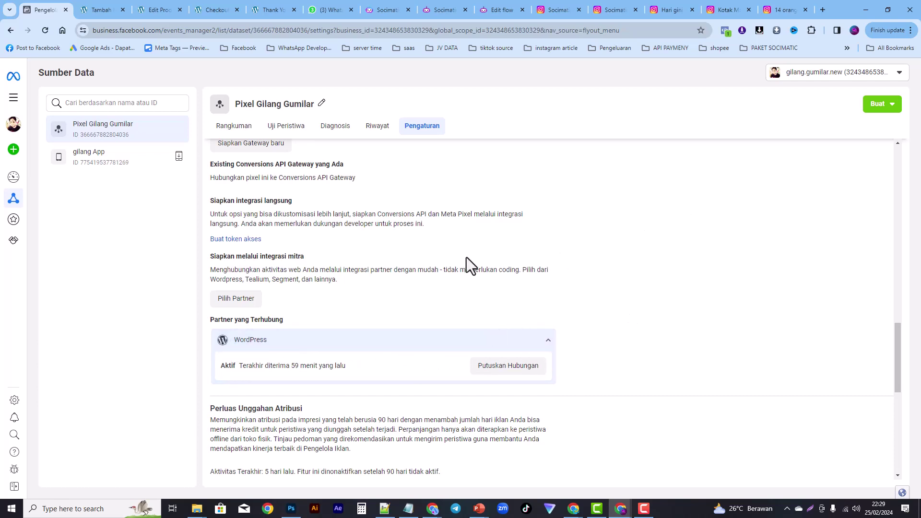
left_click_drag(896, 362, 892, 178)
left_click(234, 127)
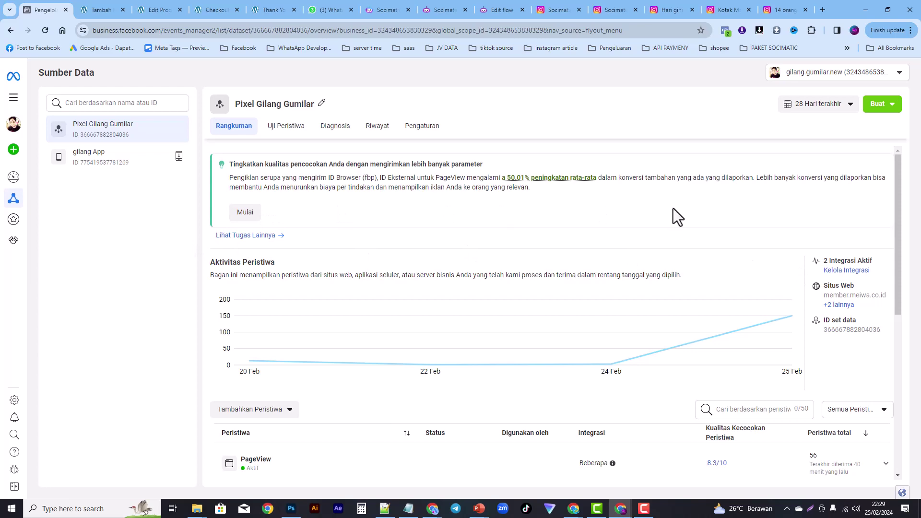
Step: Check the pixel's active integrations list, then close it
left_click(841, 271)
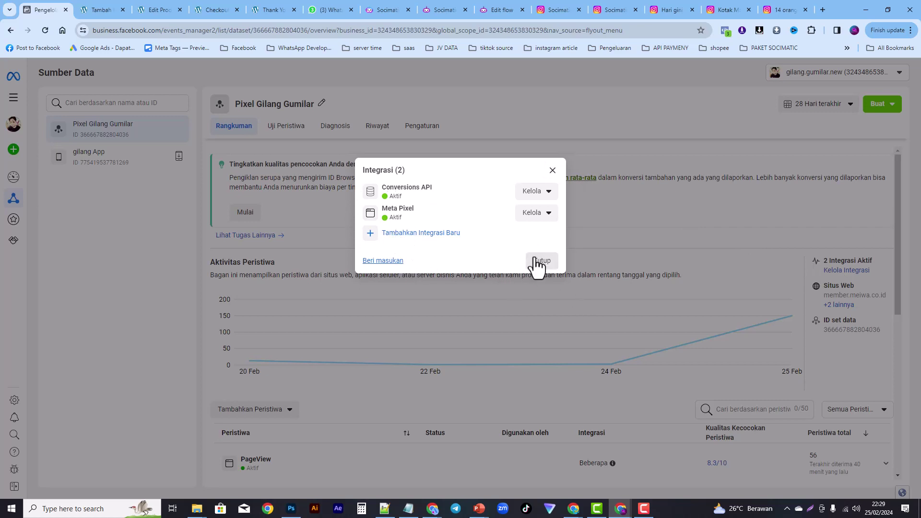
left_click(554, 172)
left_click_drag(897, 229, 901, 387)
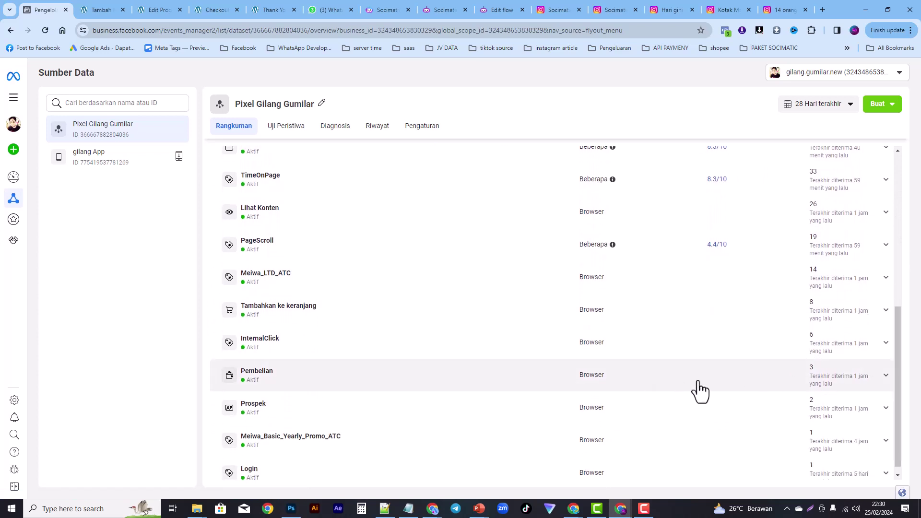
Step: Reload the overview, review the PageView event details, and open the Test Events view
left_click(45, 31)
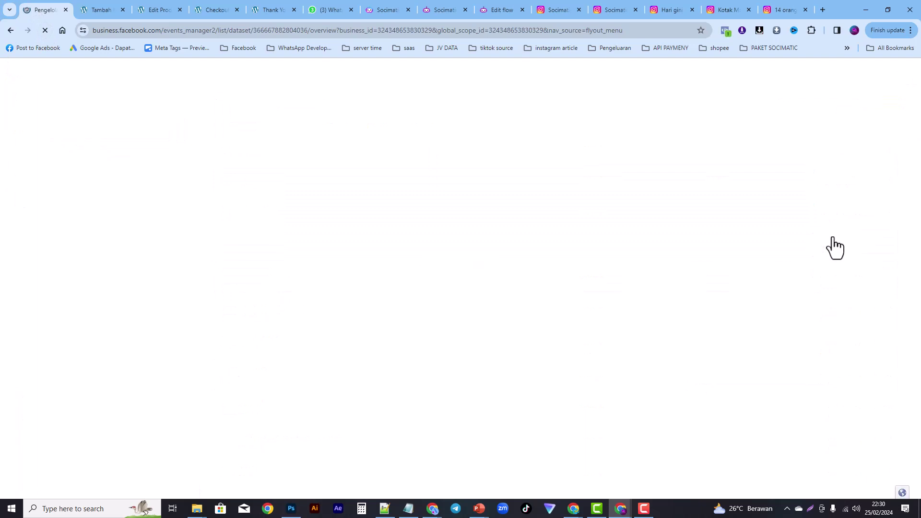
left_click(838, 244)
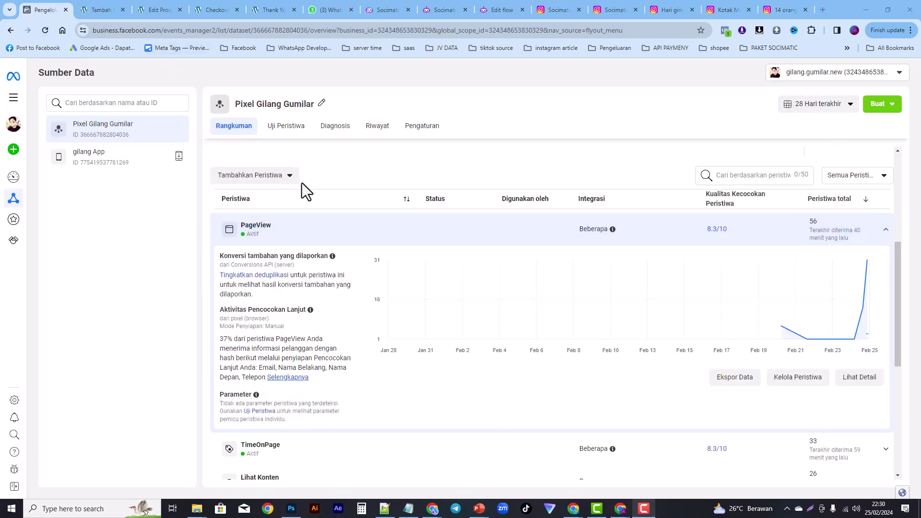
left_click_drag(904, 276, 893, 355)
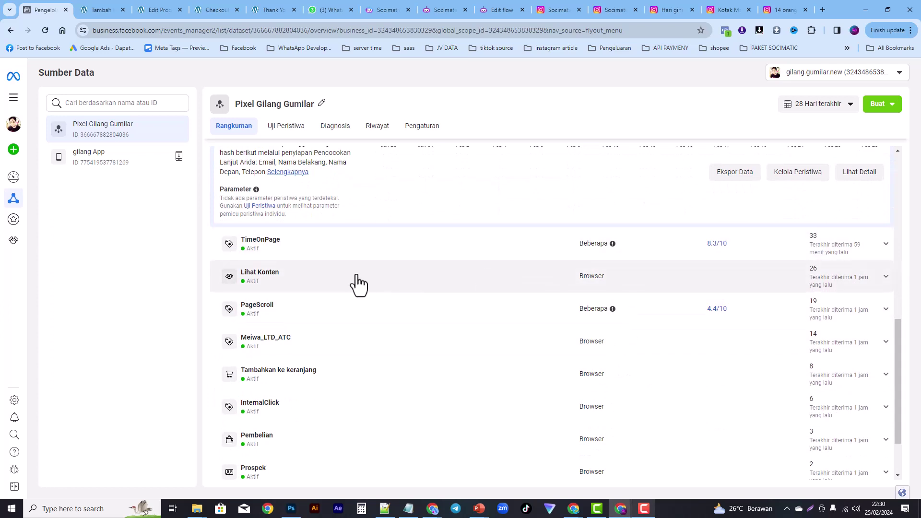
left_click_drag(899, 335, 911, 268)
mouse_move(600, 166)
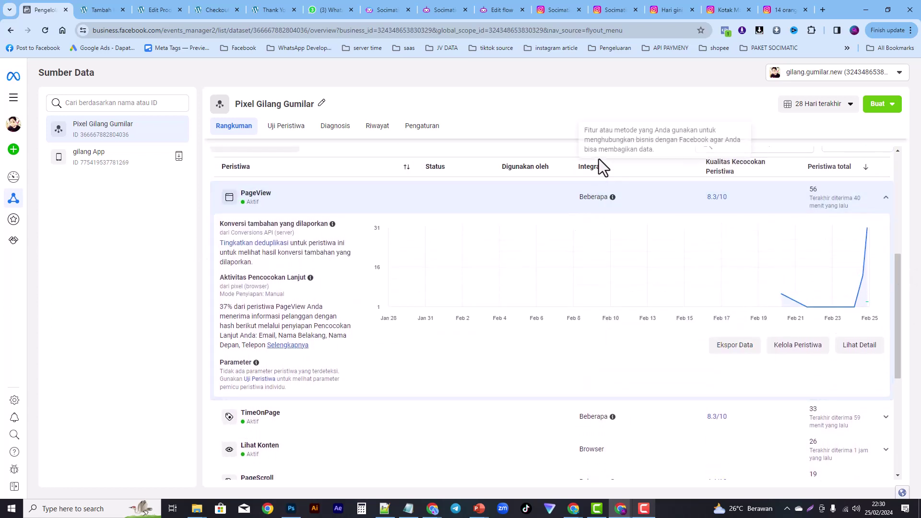
mouse_move(610, 202)
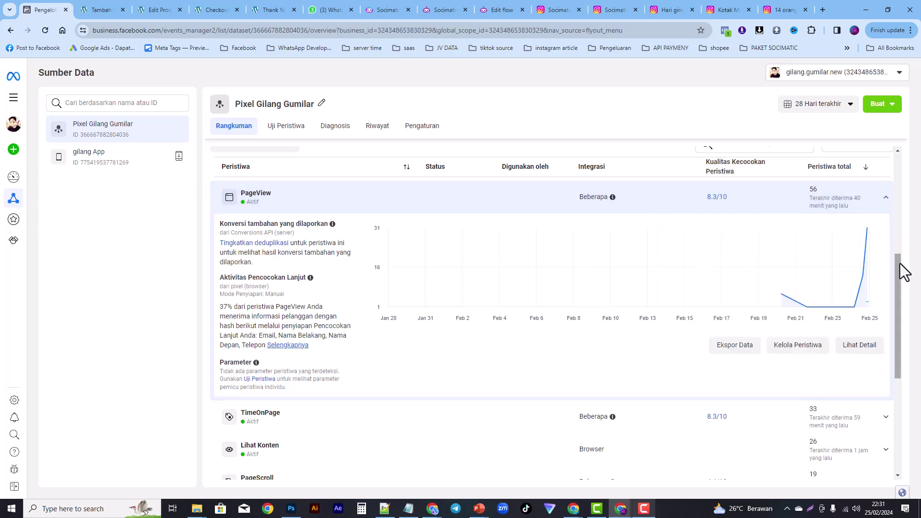
left_click_drag(900, 264, 912, 160)
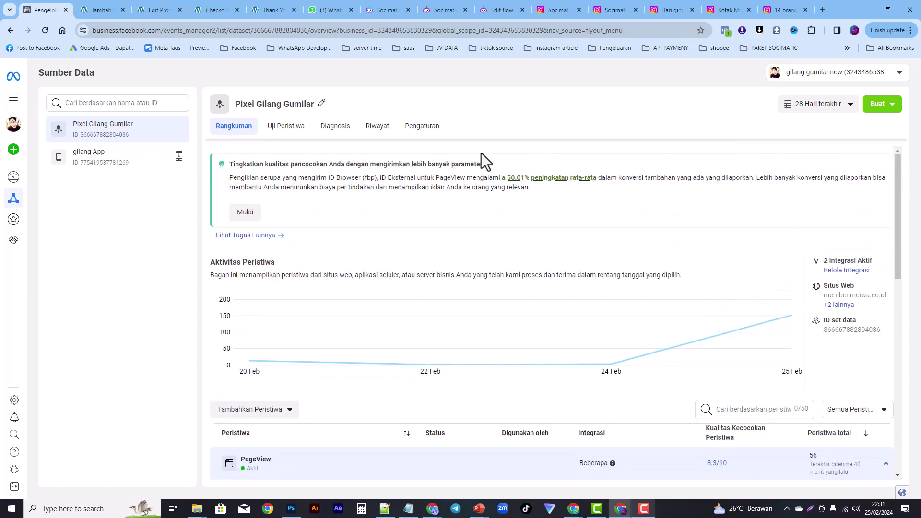
left_click(281, 131)
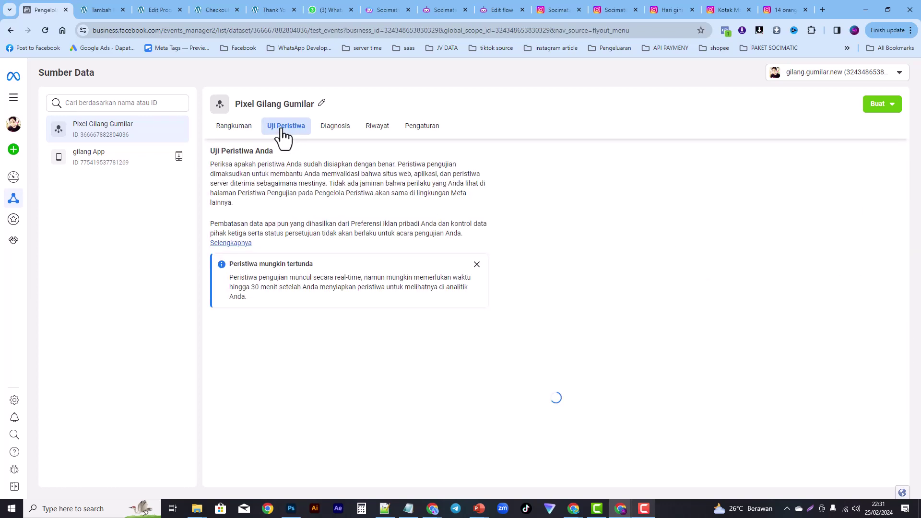
Step: Paste the Meiwa checkout page URL into the website events test and open the site
left_click(208, 9)
left_click(209, 30)
key("ctrl+c")
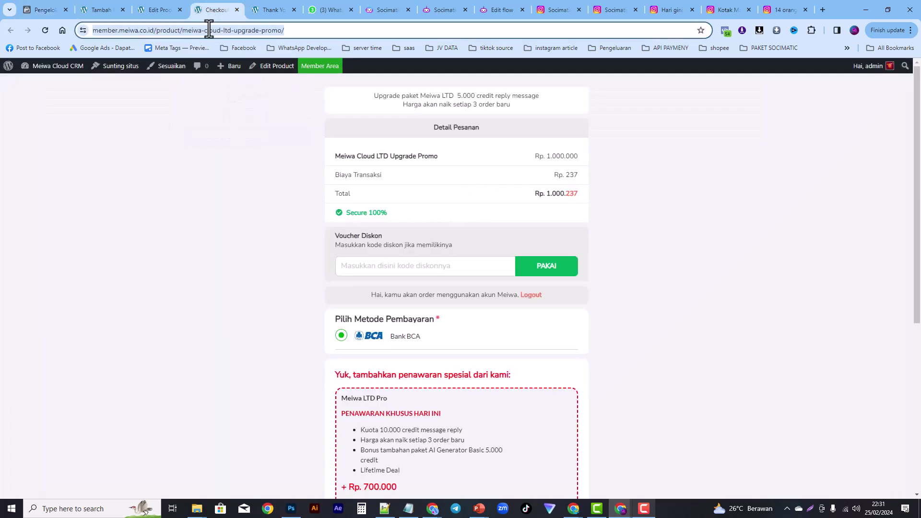
left_click(32, 9)
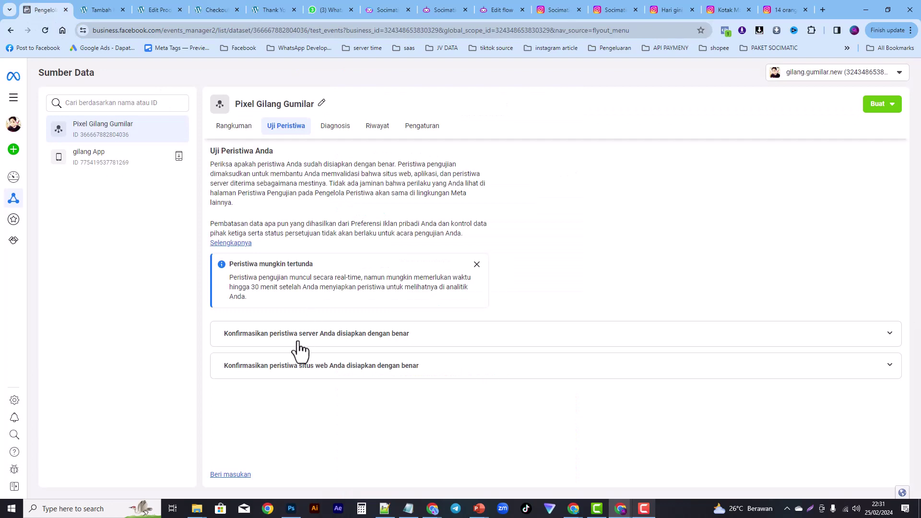
left_click(362, 381)
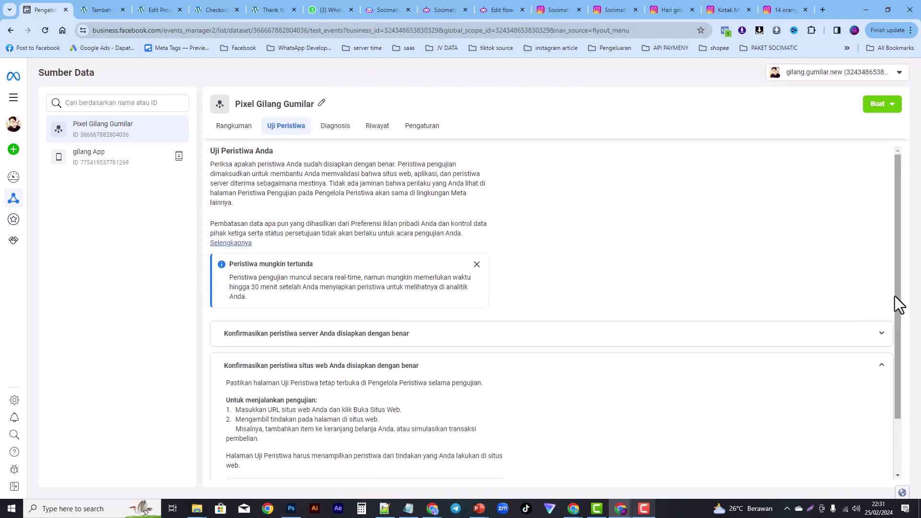
left_click_drag(897, 301, 889, 363)
left_click(272, 420)
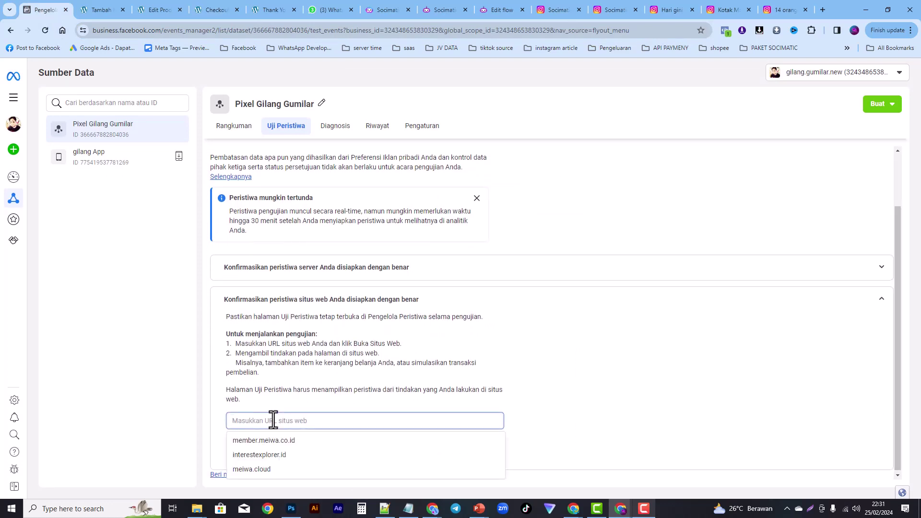
key("ctrl+v")
left_click(483, 452)
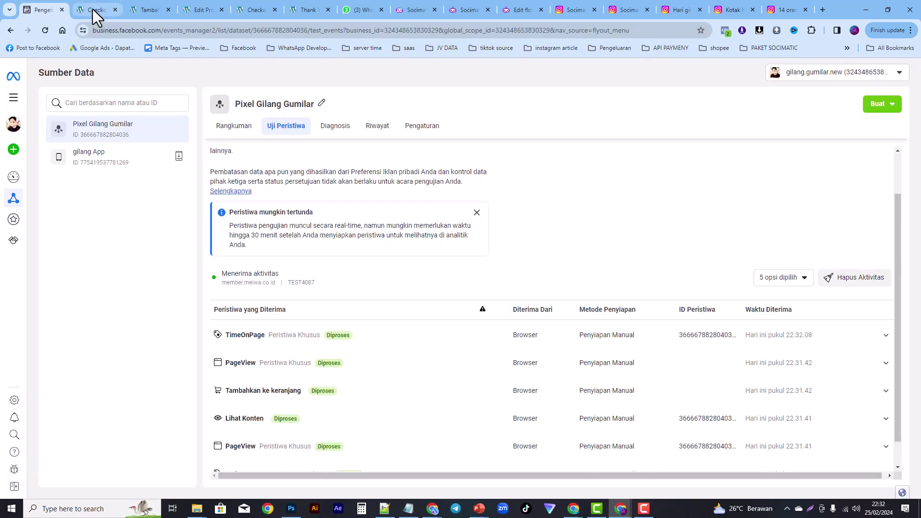
Step: On the new checkout tab, view the fired pixel events in Pixel Helper, then return to Test Events
left_click(94, 10)
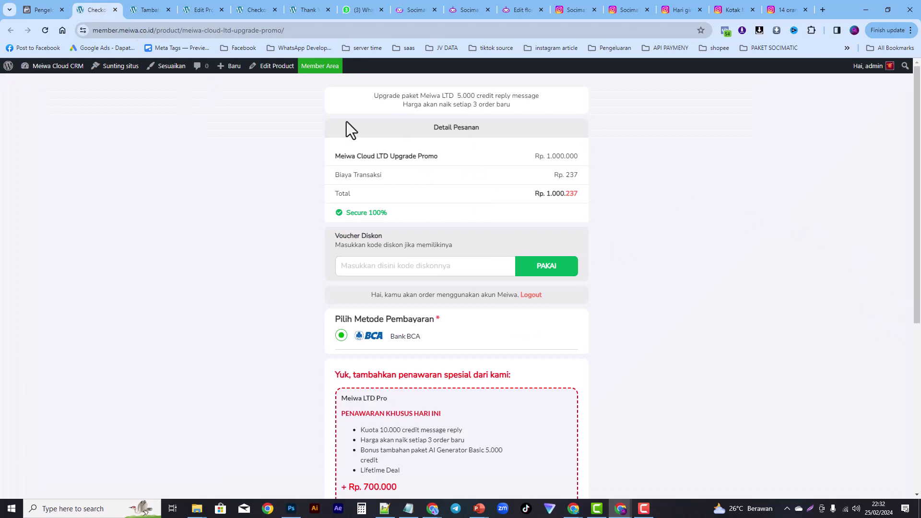
left_click(725, 30)
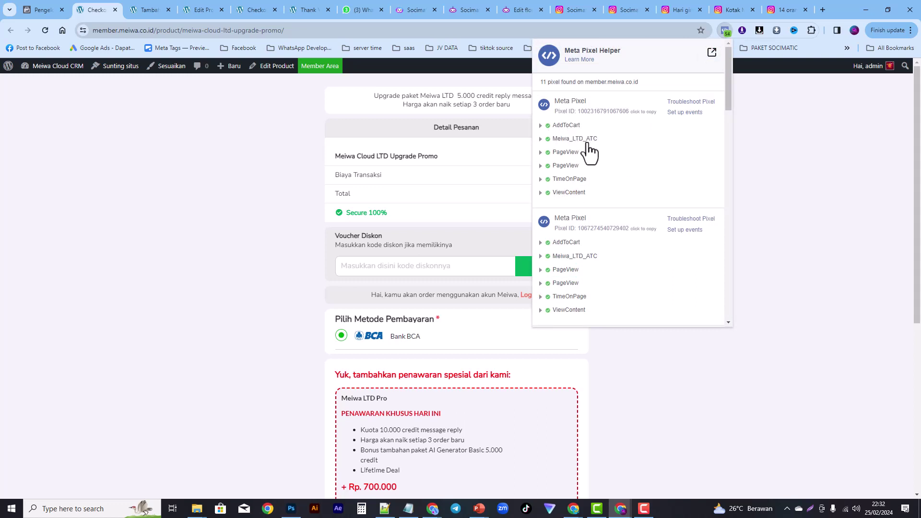
left_click(39, 6)
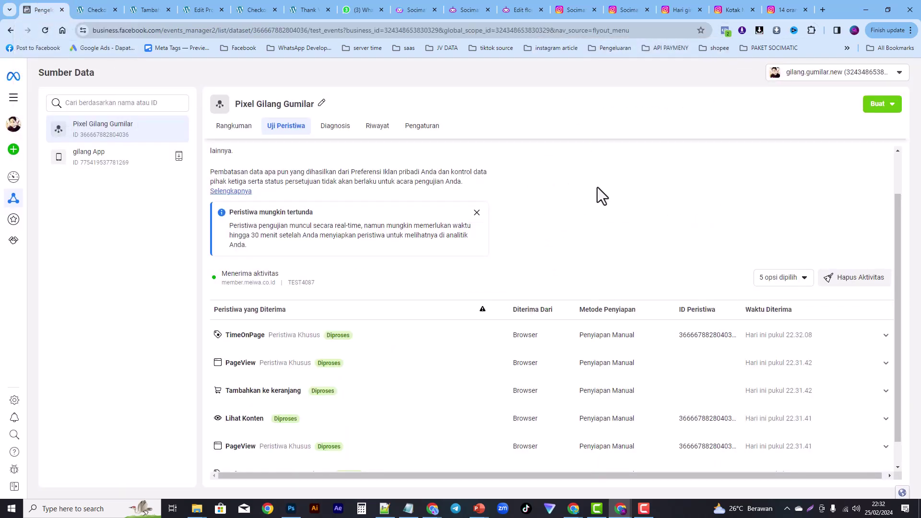
left_click_drag(897, 254, 898, 305)
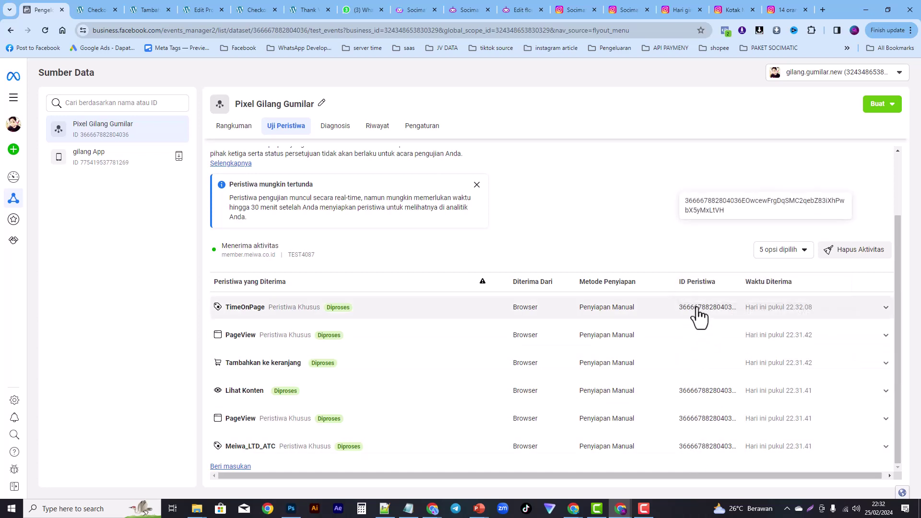
Step: Reload the Meiwa checkout page to refire its pixel events, then return to Test Events
left_click(94, 8)
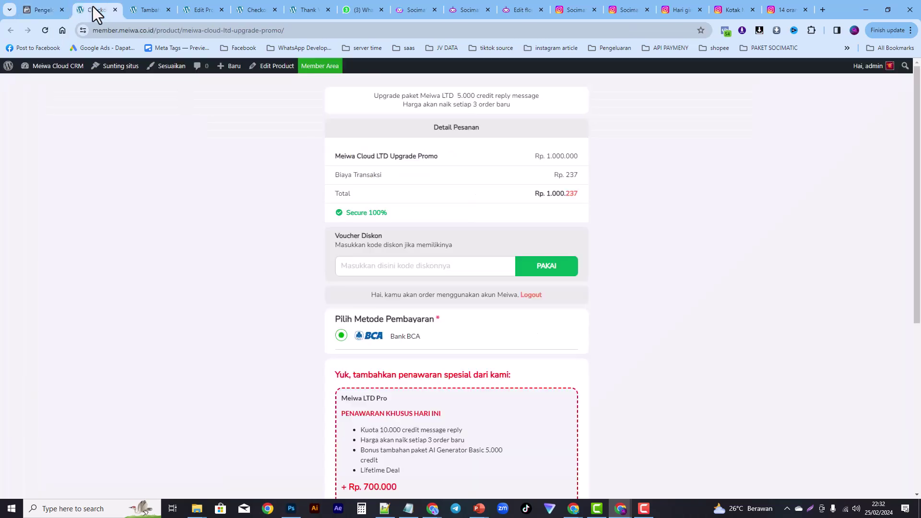
left_click(45, 31)
left_click(46, 9)
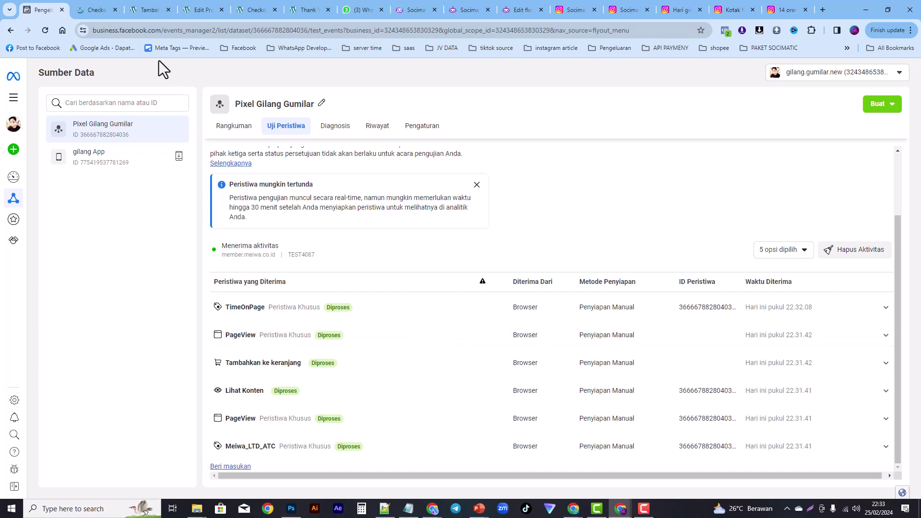
Step: Verify the checkout's Pixel Helper events and the 22.33.17 test batch, then open the pixel overview
left_click(89, 10)
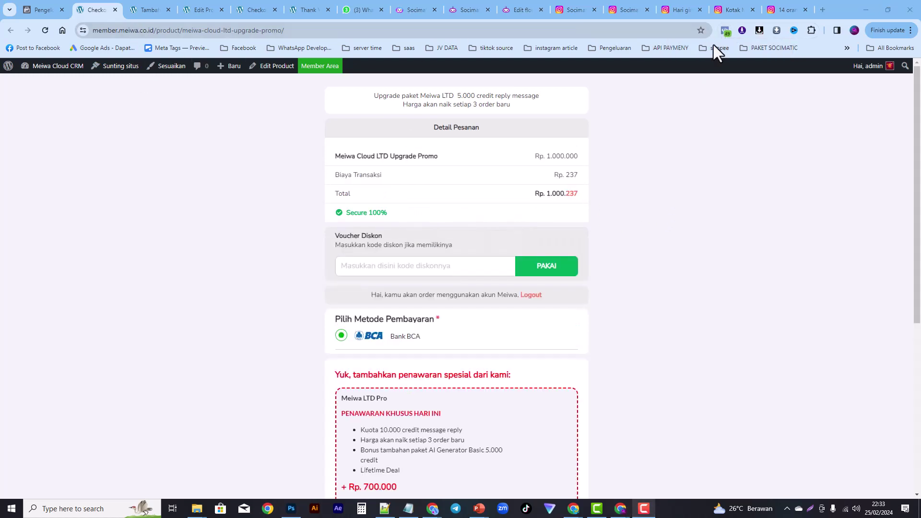
left_click(725, 31)
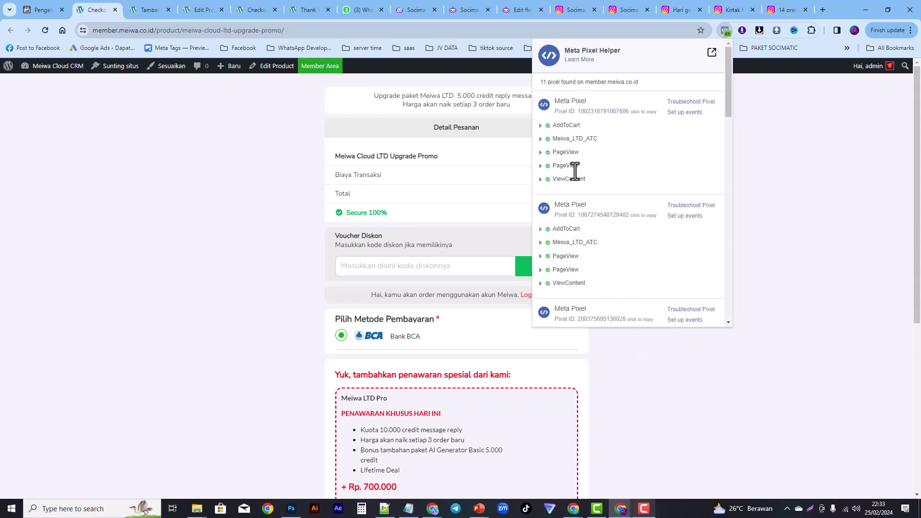
left_click(40, 8)
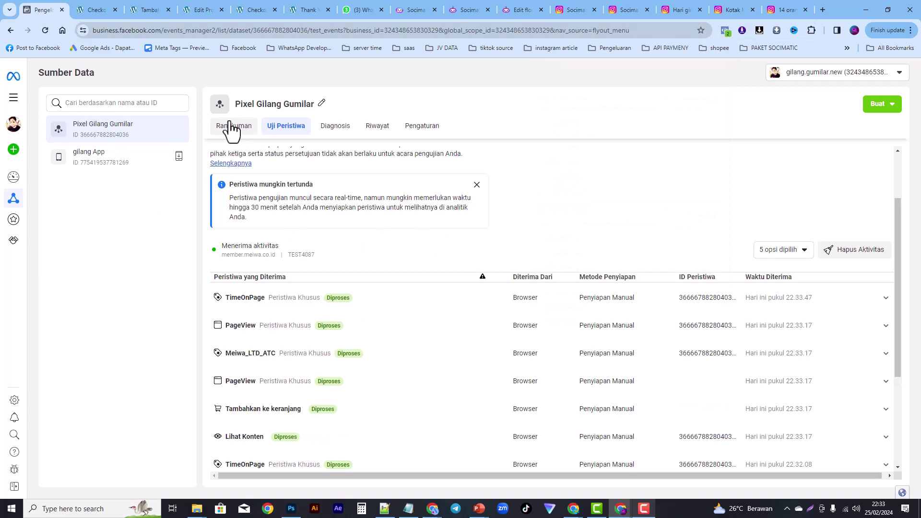
left_click_drag(899, 236, 901, 298)
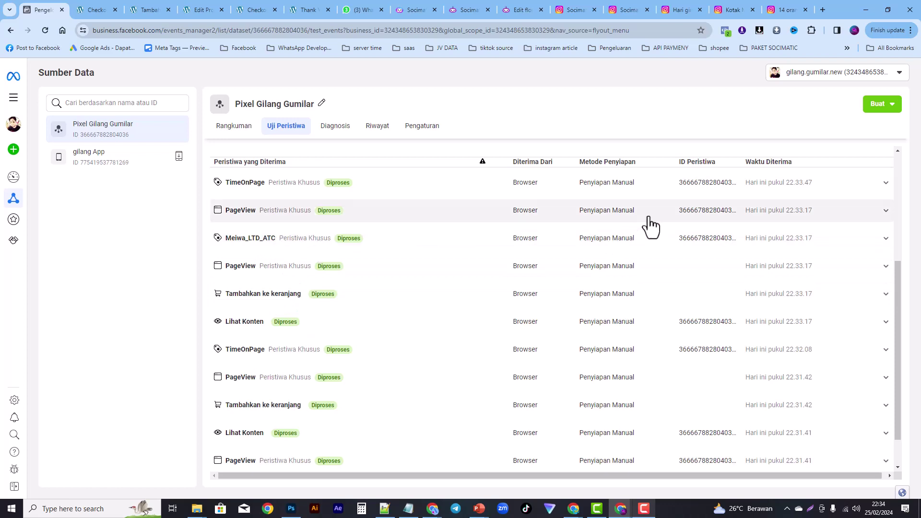
left_click(233, 128)
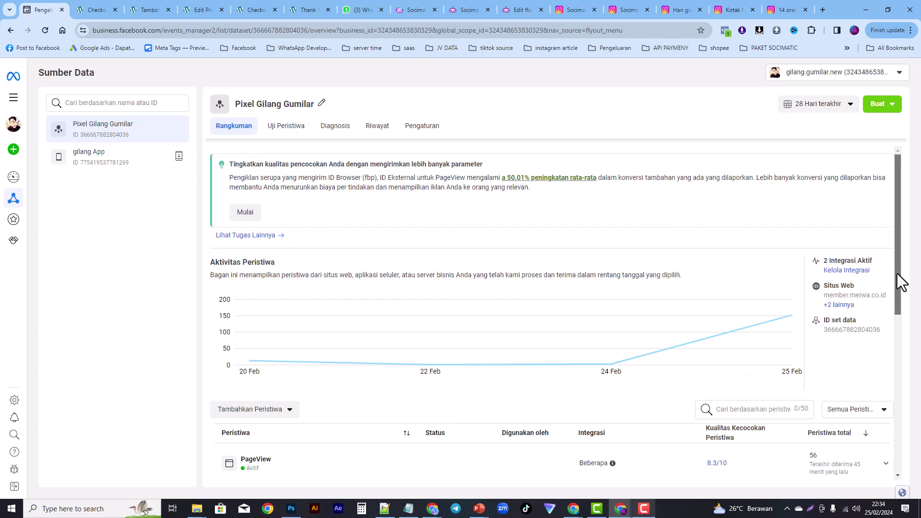
left_click_drag(897, 273, 883, 419)
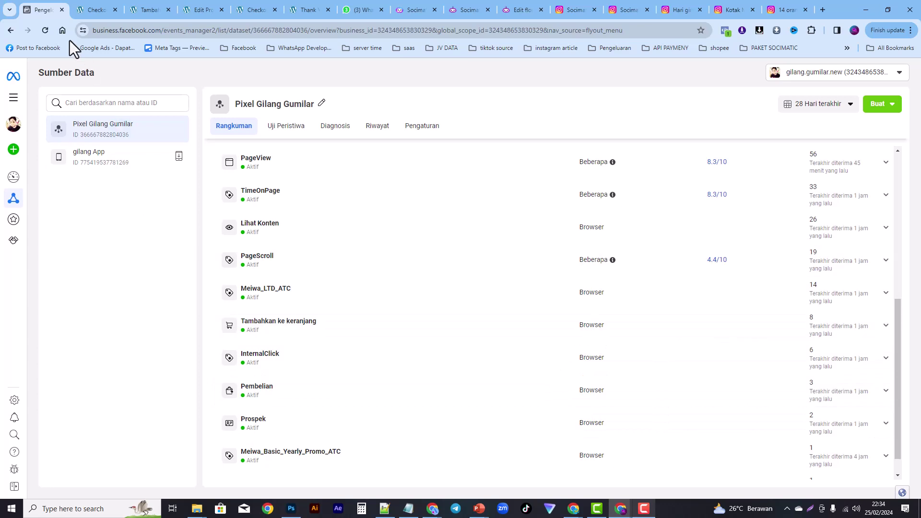
left_click(46, 31)
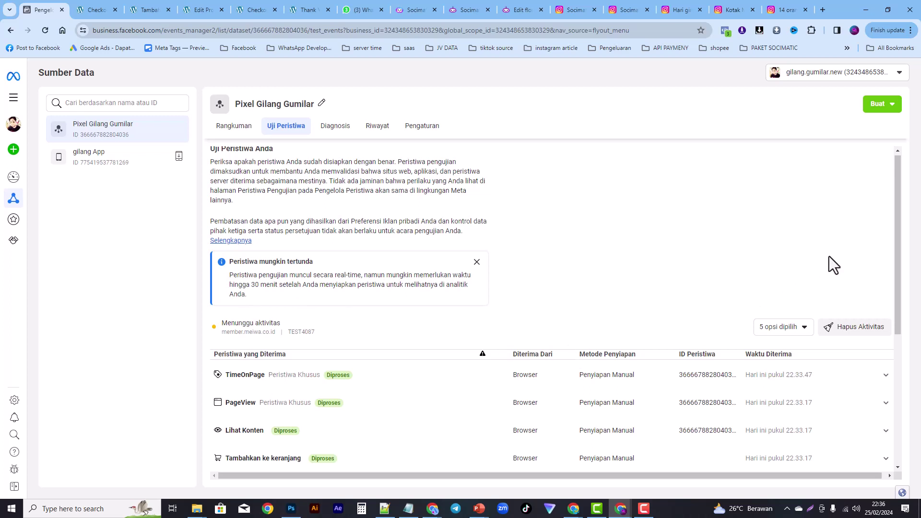
Step: Clear the received test activity in Test Events
left_click_drag(899, 253, 897, 319)
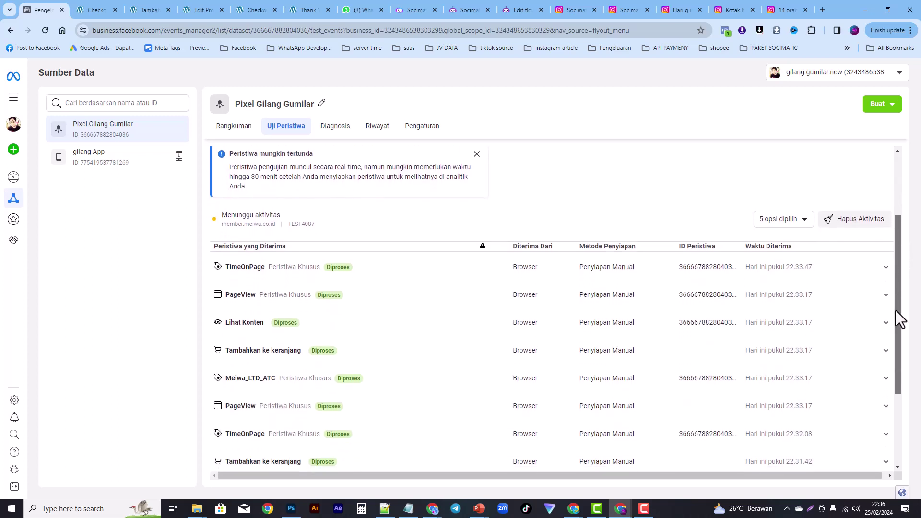
left_click(854, 223)
left_click(567, 240)
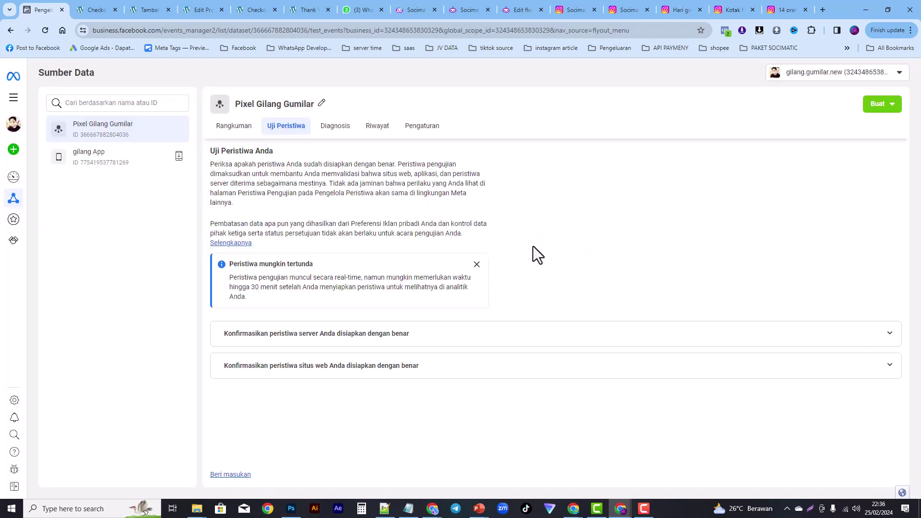
Step: Reload the Meiwa checkout page and check its fired events in Pixel Helper
left_click(97, 11)
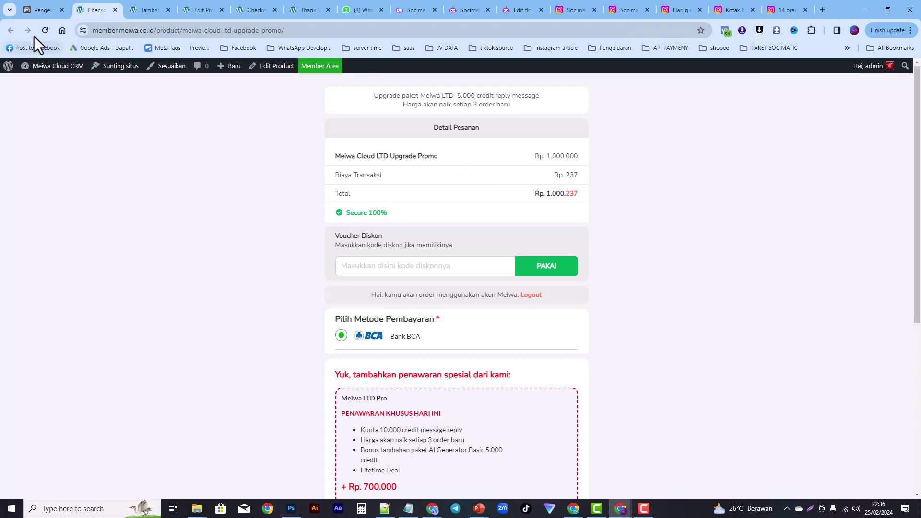
left_click(46, 30)
left_click(726, 31)
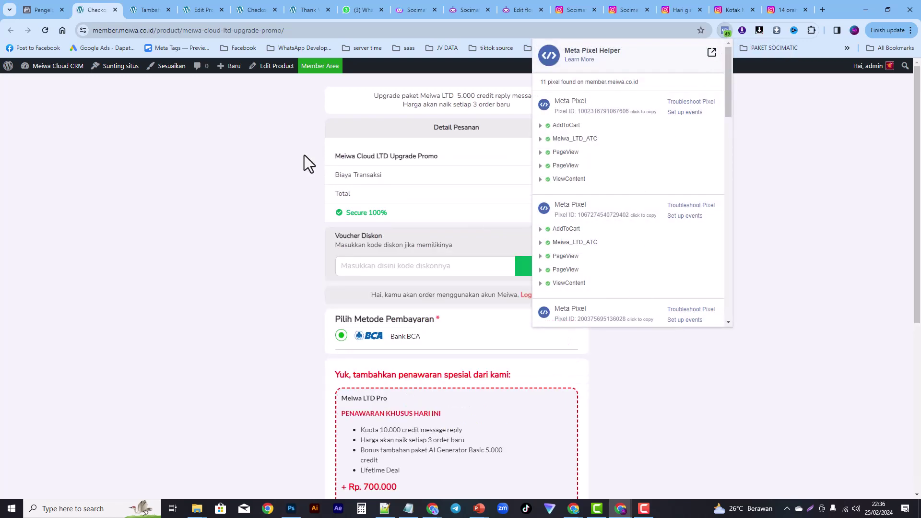
left_click(47, 9)
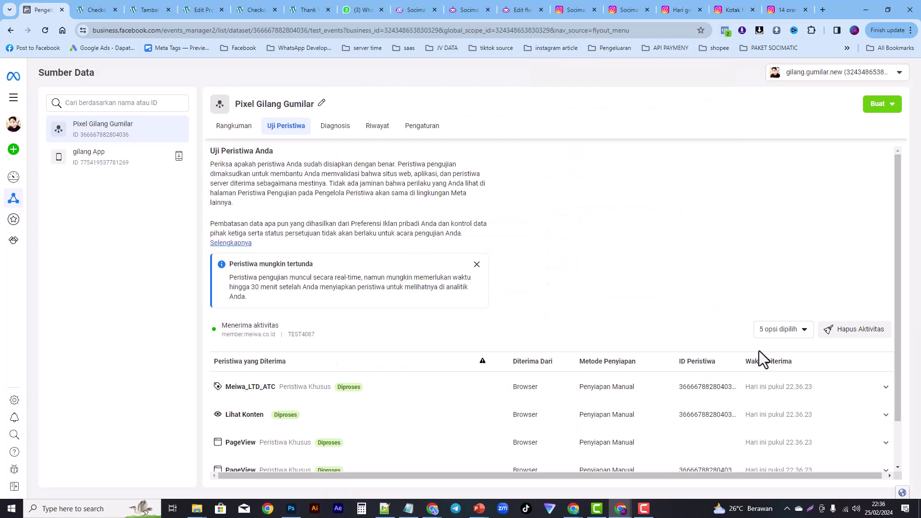
Step: Review the new test events, then view the overview showing Meiwa_LTD_ATC at 14 events
scroll(896, 288, "down", 2)
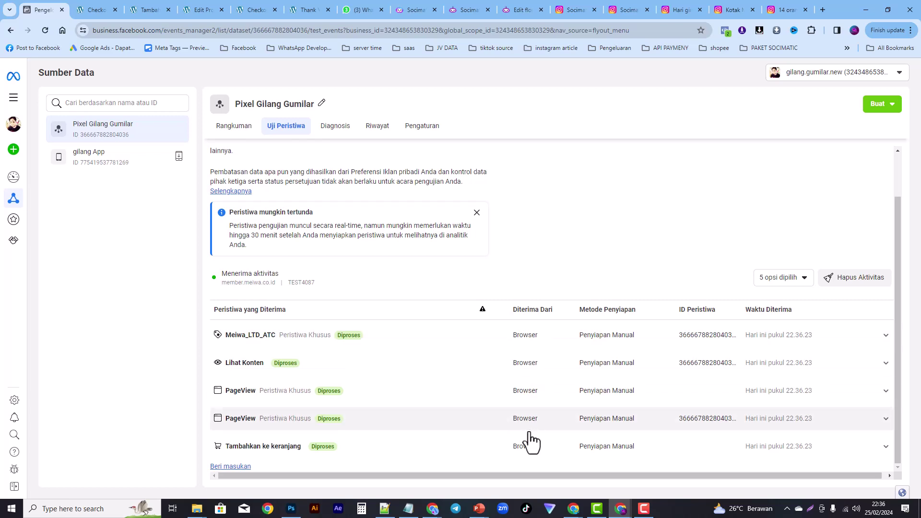
left_click(238, 130)
left_click_drag(896, 220, 888, 350)
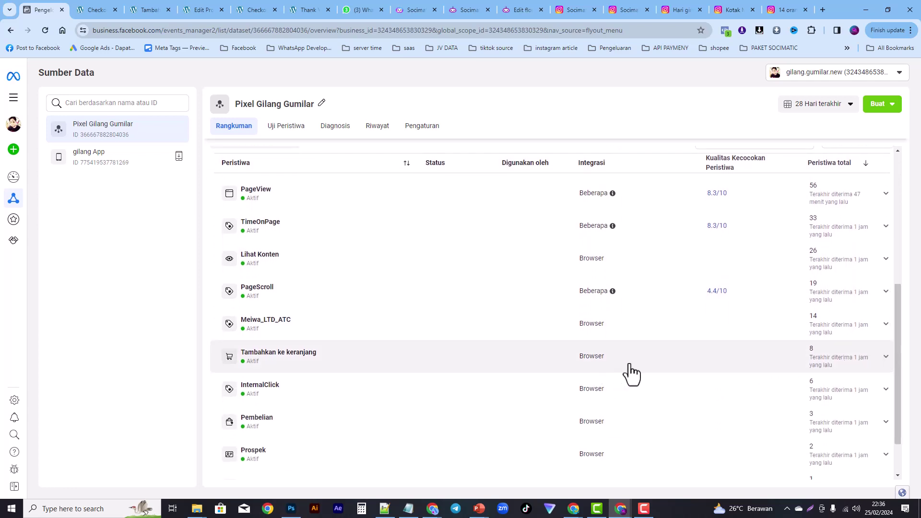
Step: Expand the Tambahkan ke keranjang details and confirm Meiwa_LTD_ATC totals 15 events
left_click(887, 367)
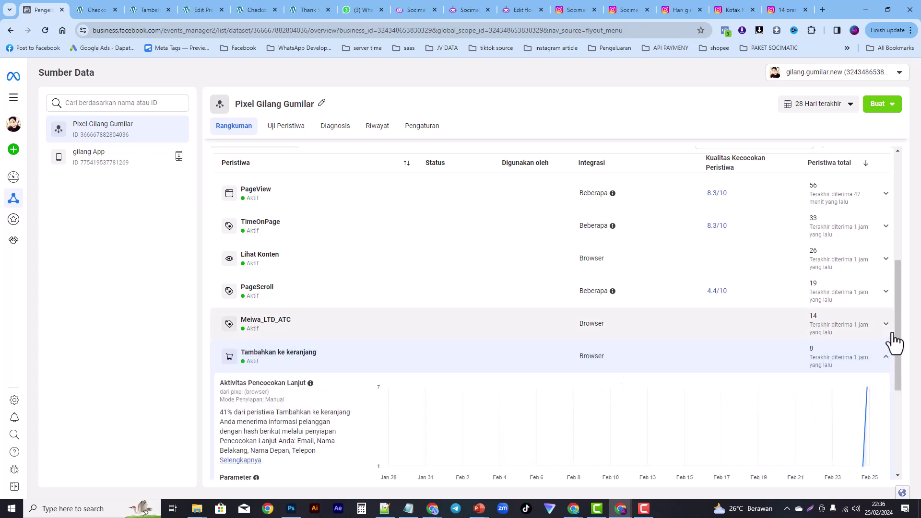
left_click_drag(897, 335, 898, 358)
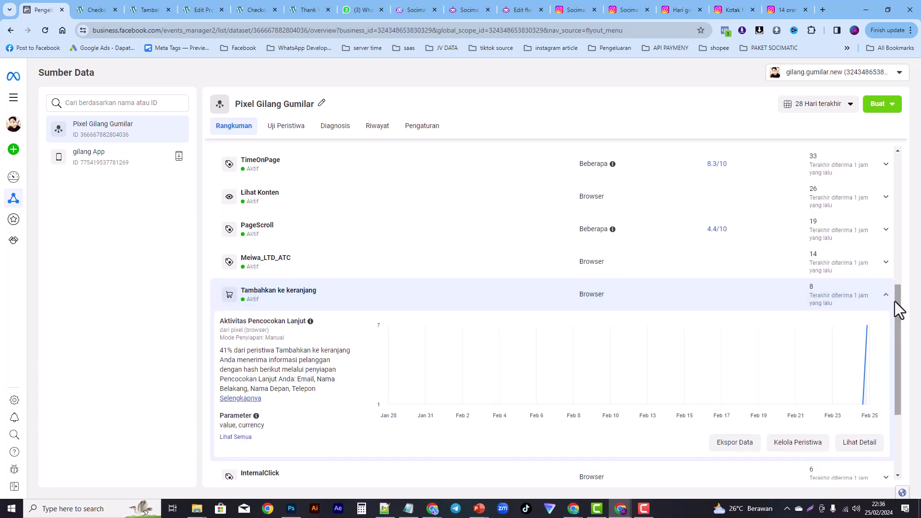
left_click_drag(896, 298, 897, 290)
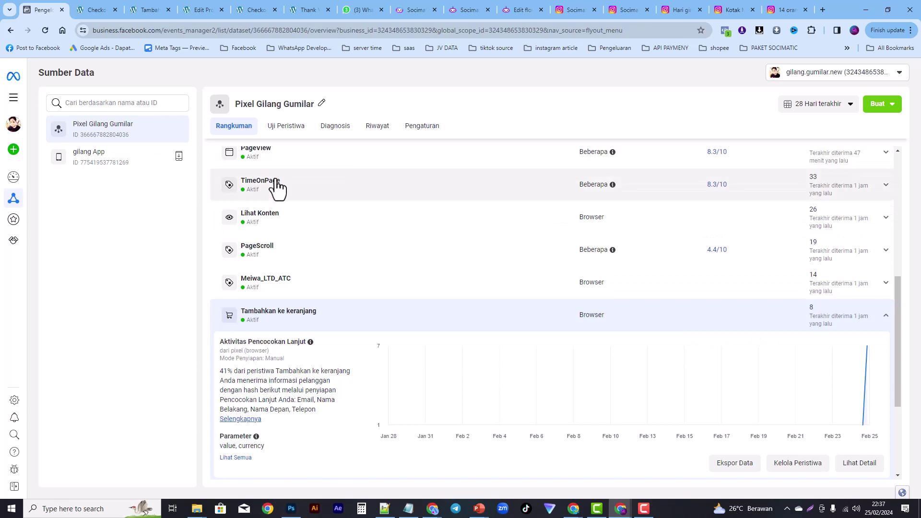
left_click_drag(899, 302, 894, 171)
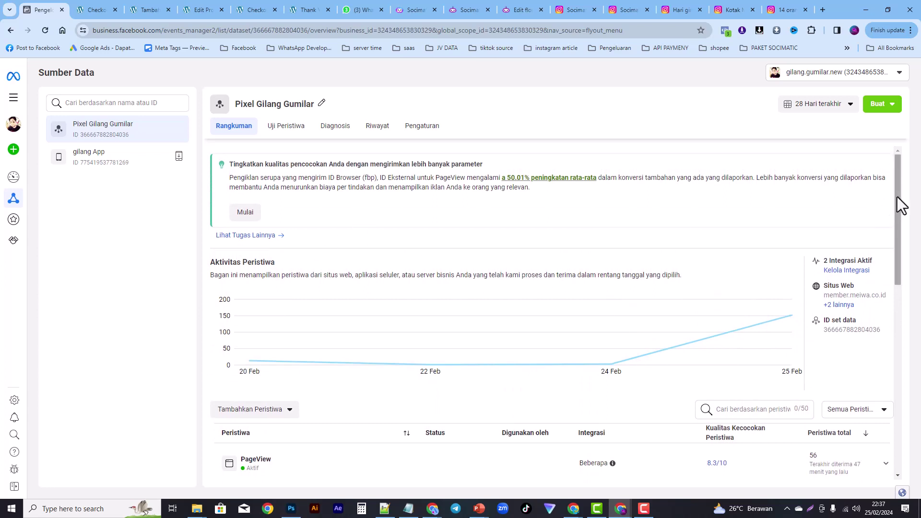
left_click_drag(898, 206, 886, 235)
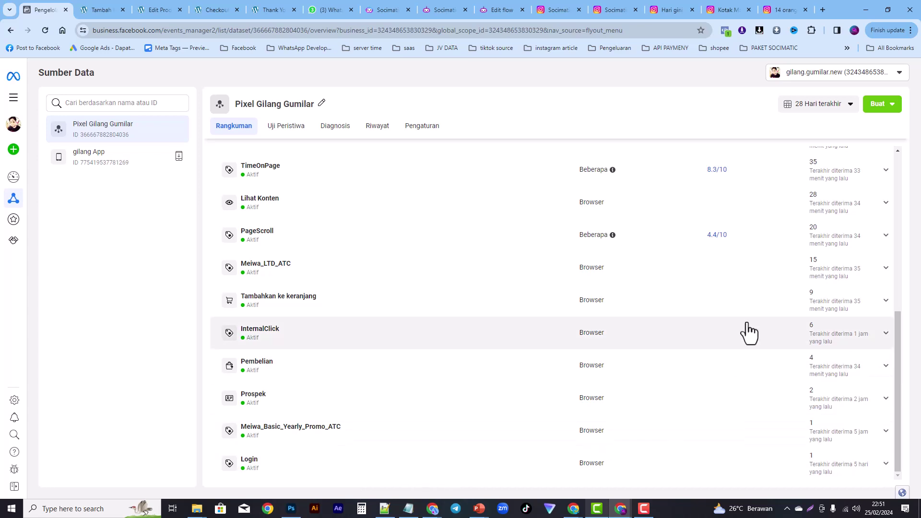
left_click_drag(899, 397, 890, 419)
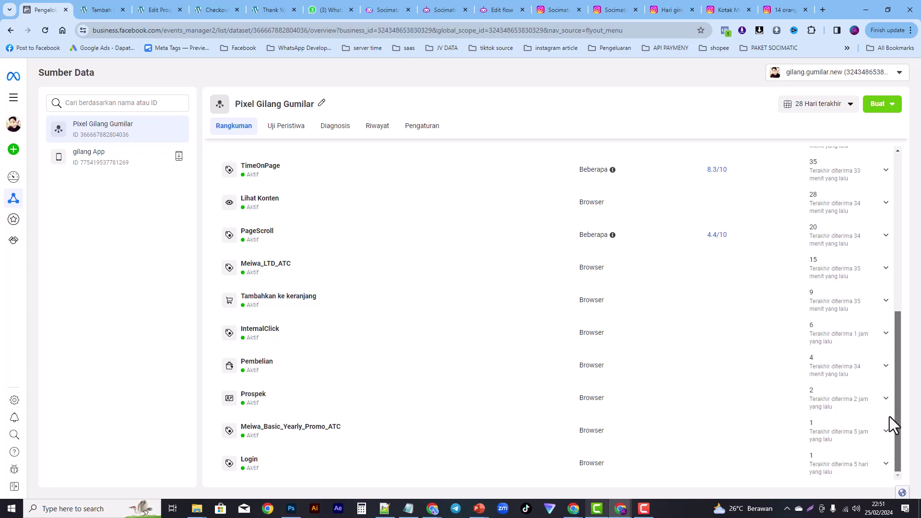
left_click_drag(889, 384, 892, 341)
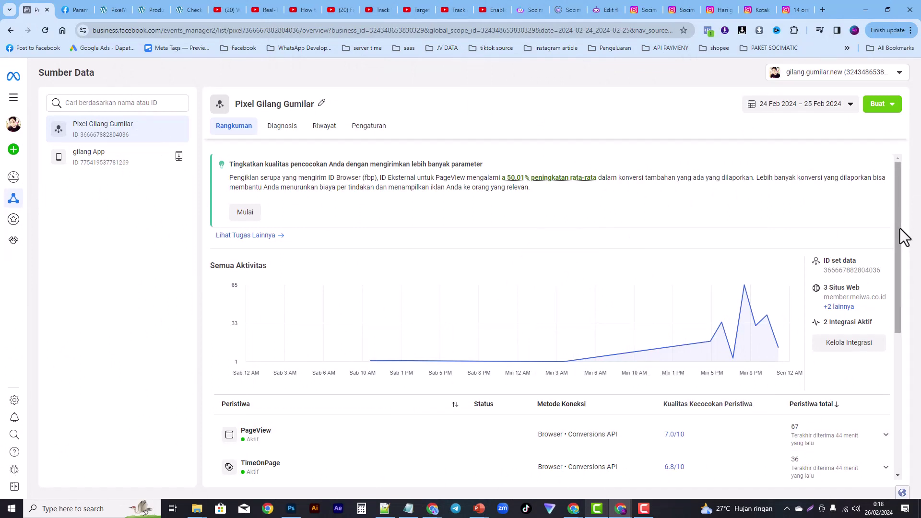
Step: Review the Conversions API and Browser Pixel integrations, then check Meiwa_LTD_ATC at 20 events
left_click_drag(896, 238, 891, 345)
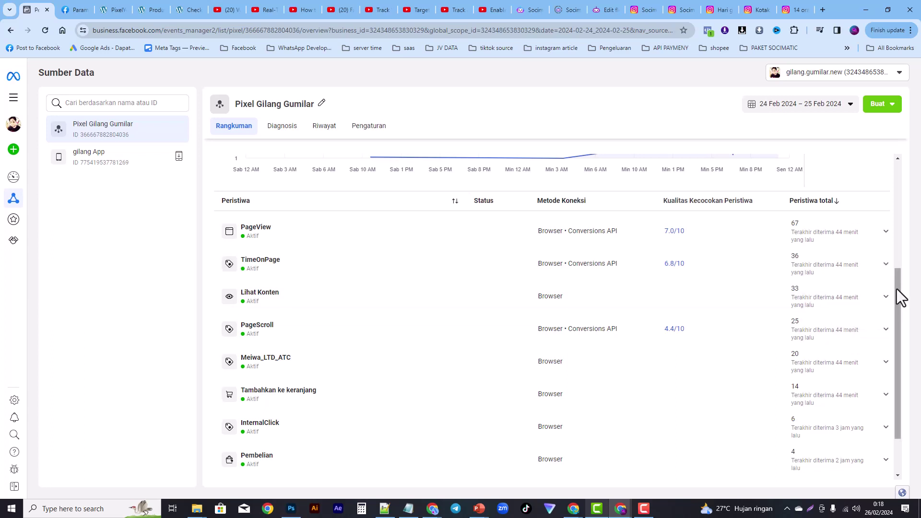
left_click_drag(898, 299, 907, 220)
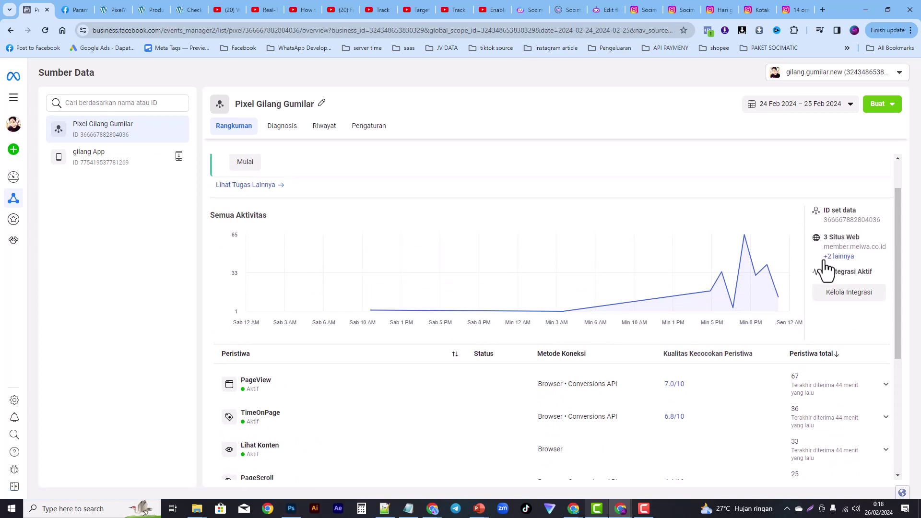
left_click(834, 293)
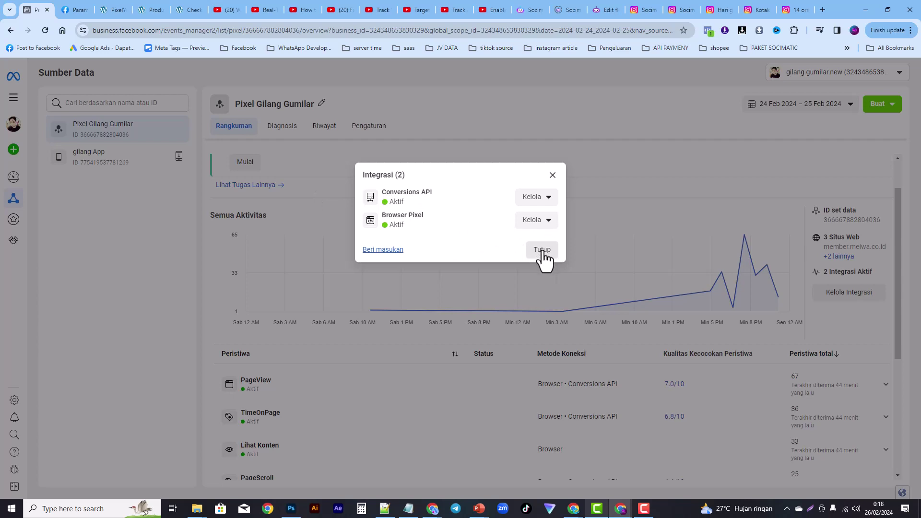
left_click(552, 175)
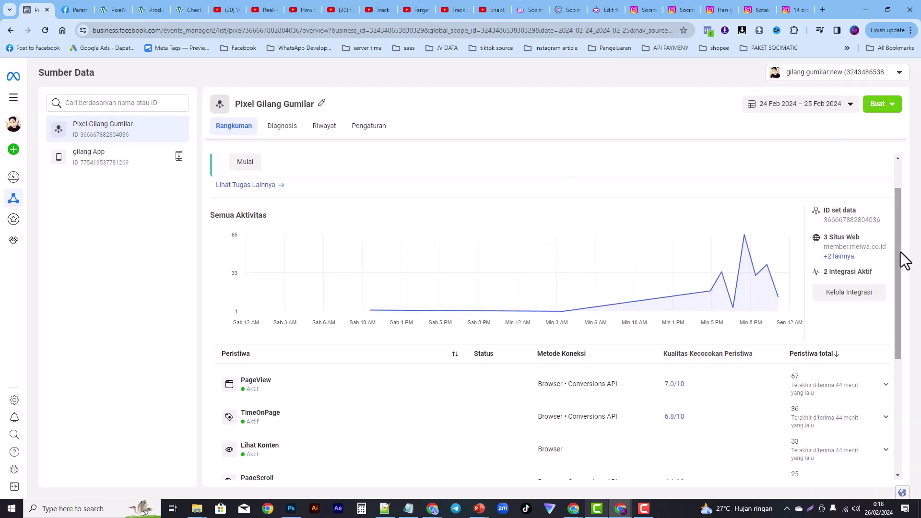
left_click_drag(900, 264, 890, 355)
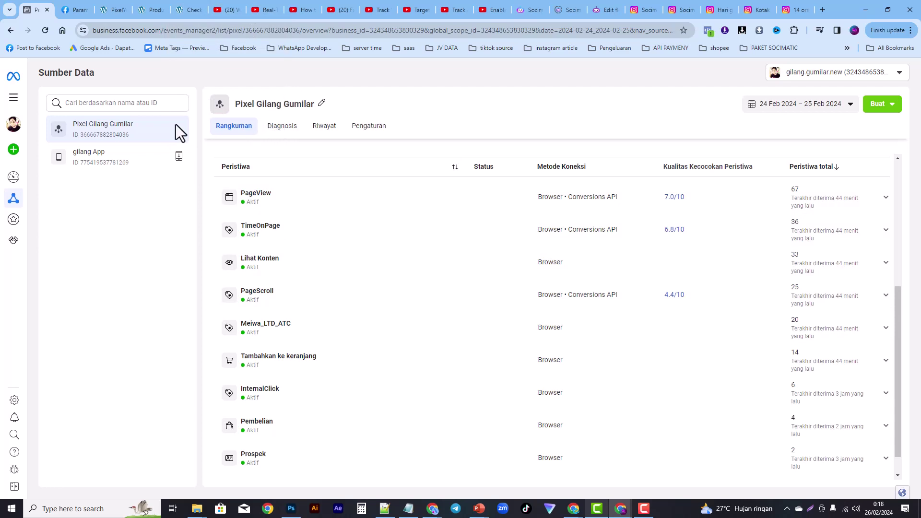
Step: Go to the dataset's Test Events view and clear the recorded session activity
mouse_move(18, 188)
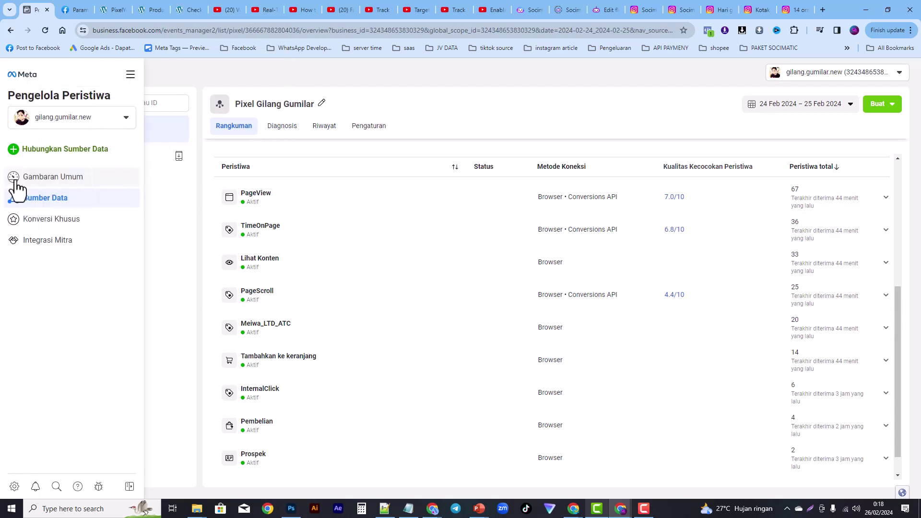
left_click(38, 207)
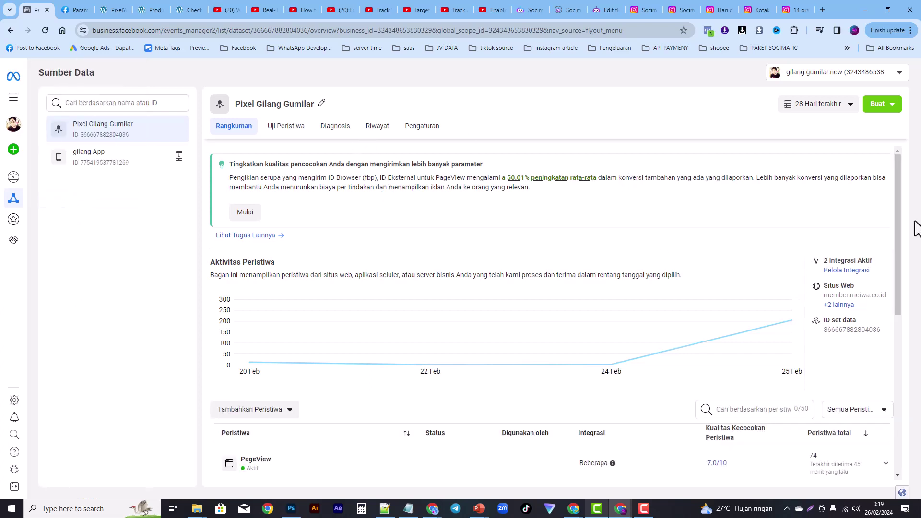
left_click(283, 127)
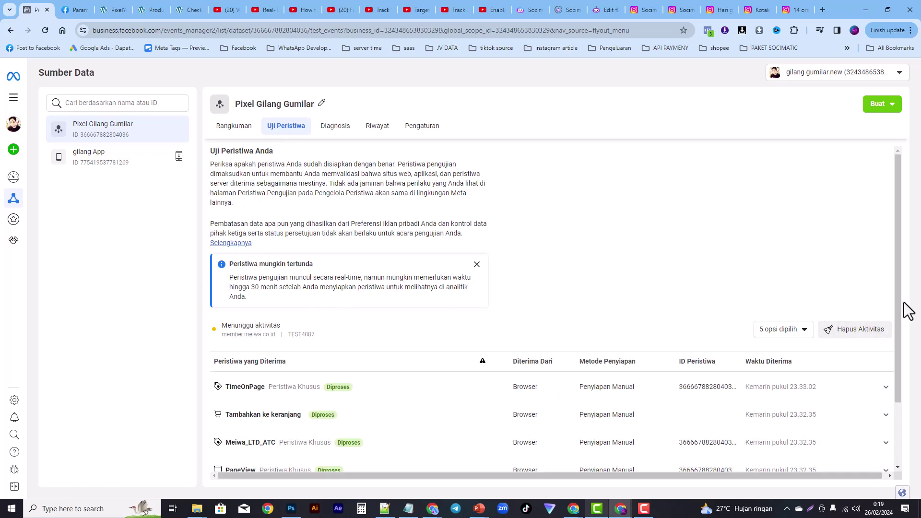
left_click(859, 336)
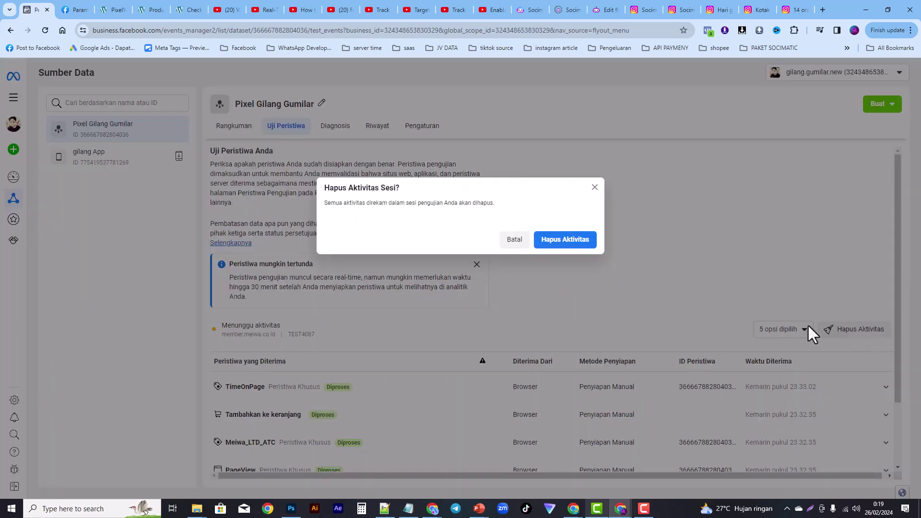
left_click(562, 241)
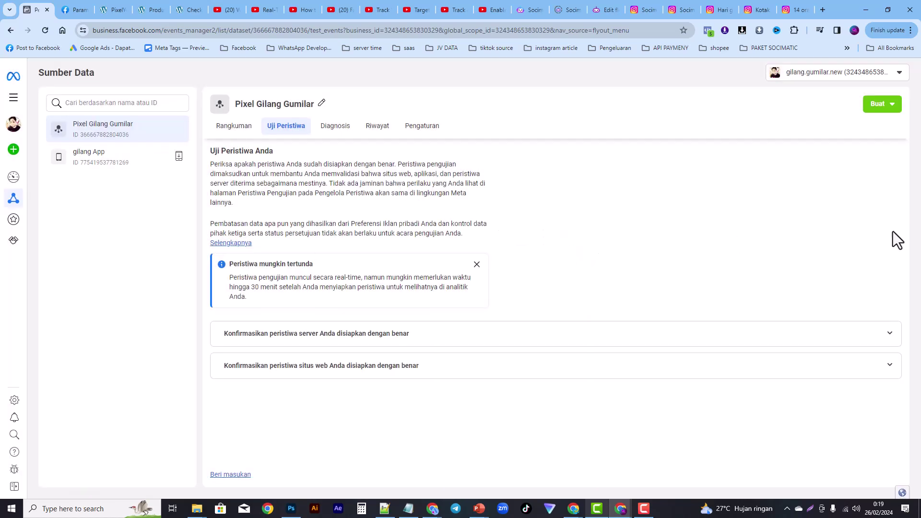
Step: Expand the website and server event testing instructions, then return to PixelYourSite settings
left_click(595, 367)
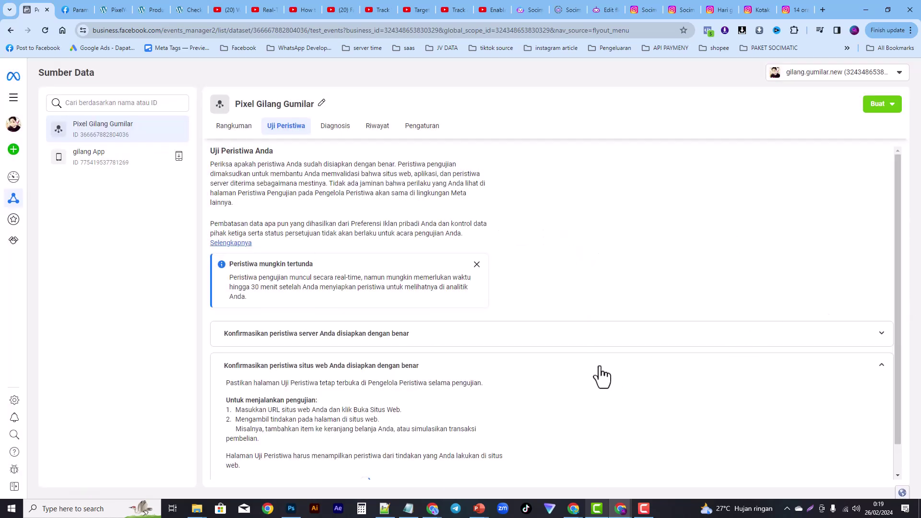
left_click(447, 339)
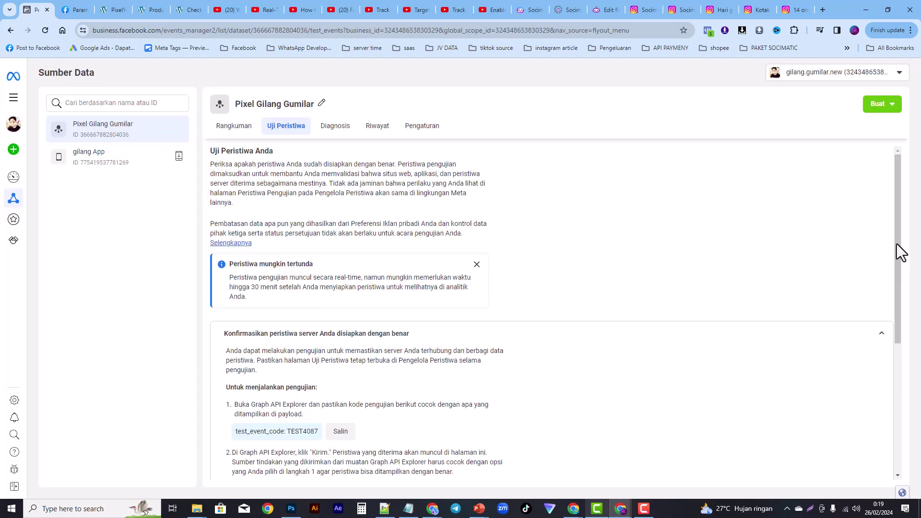
left_click_drag(897, 251, 891, 324)
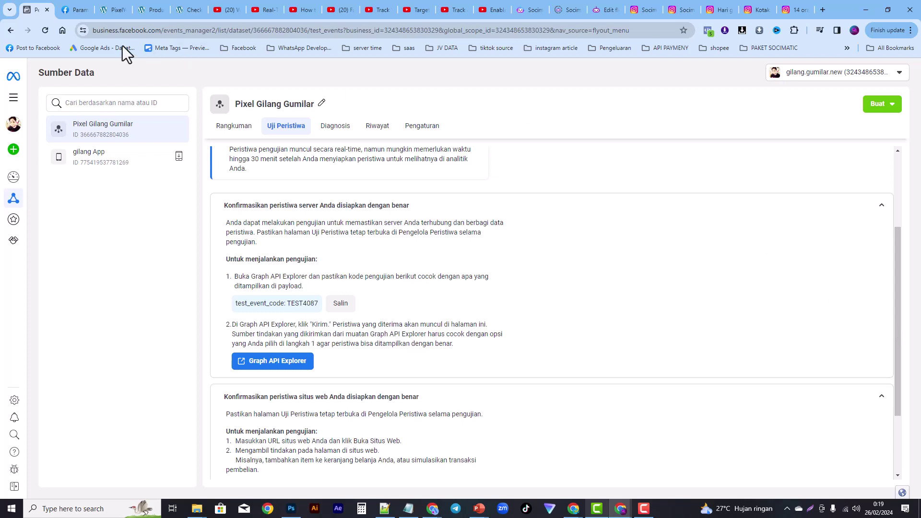
left_click(115, 11)
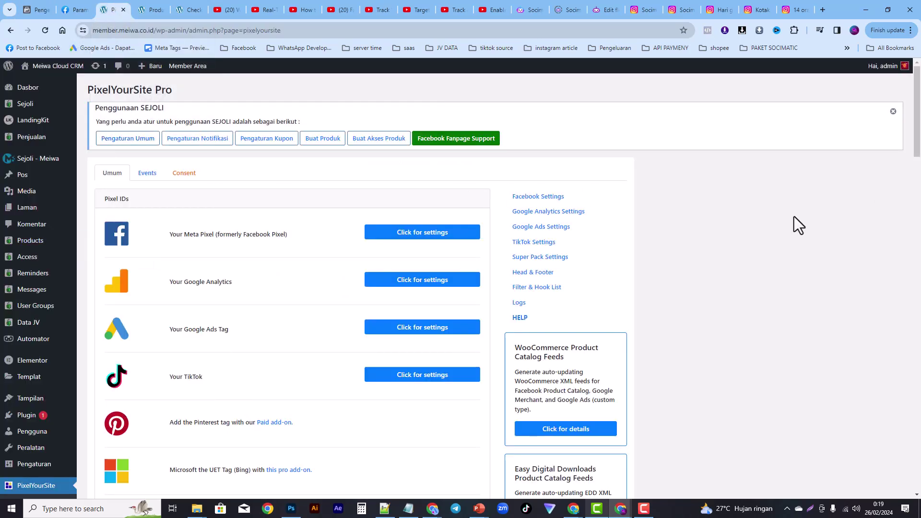
Step: Open PixelYourSite Pro's User Defined Events section, then go to the Upgrade Promo checkout page
left_click(149, 175)
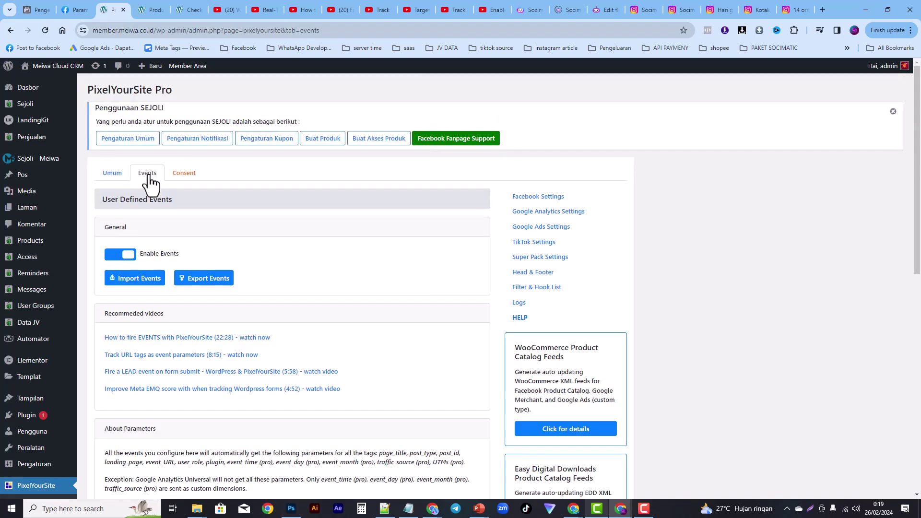
left_click_drag(917, 125, 917, 152)
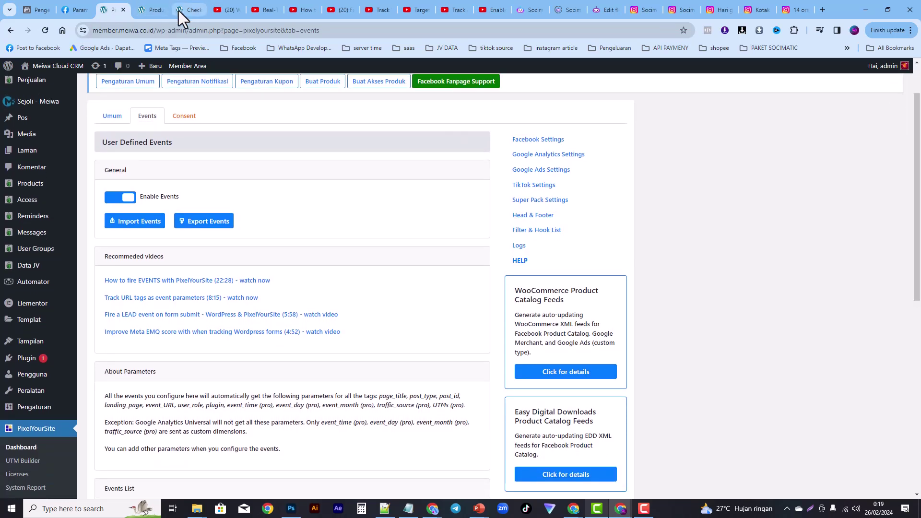
left_click(187, 9)
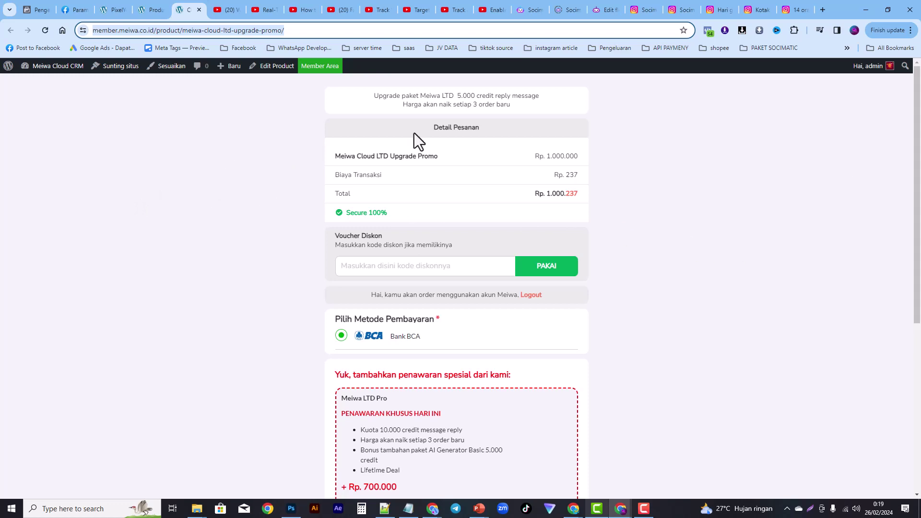
Step: Copy the Upgrade Promo checkout URL, review PixelYourSite's Events List, and find no pixels in Pixel Helper
right_click(190, 33)
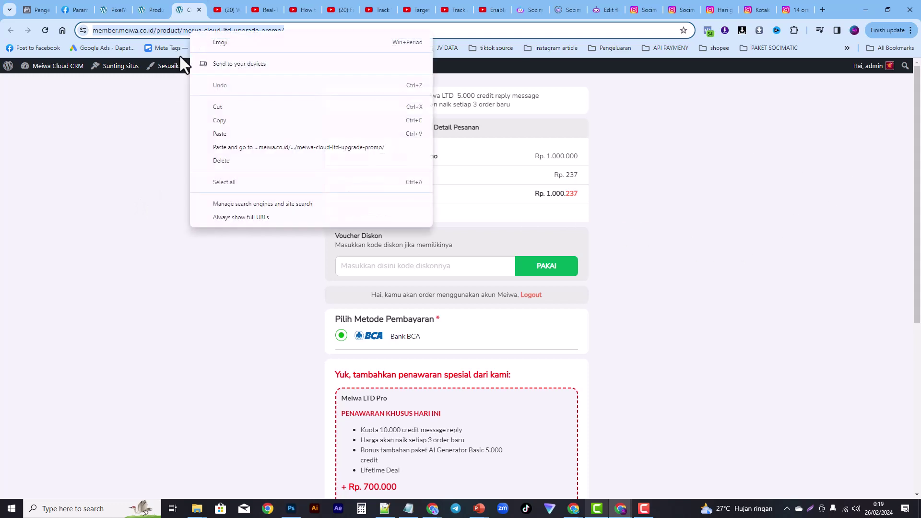
left_click(223, 122)
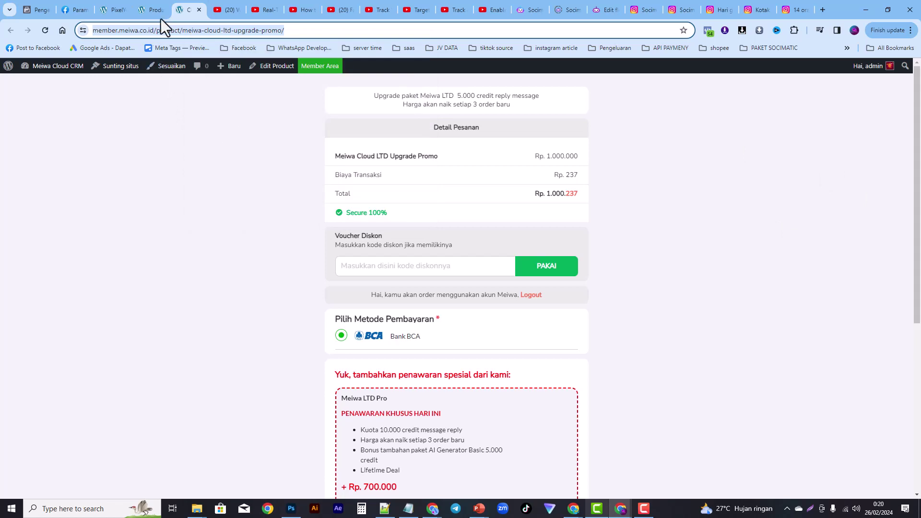
left_click(115, 9)
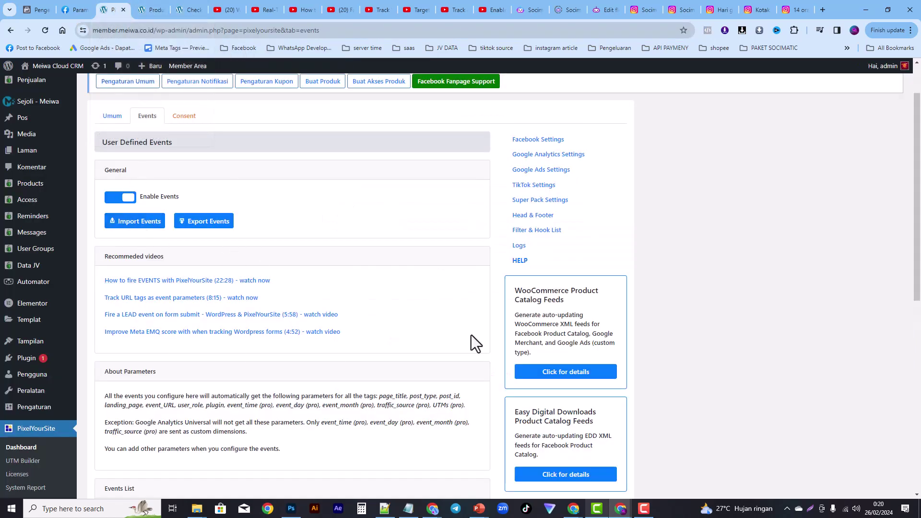
left_click_drag(916, 107, 902, 166)
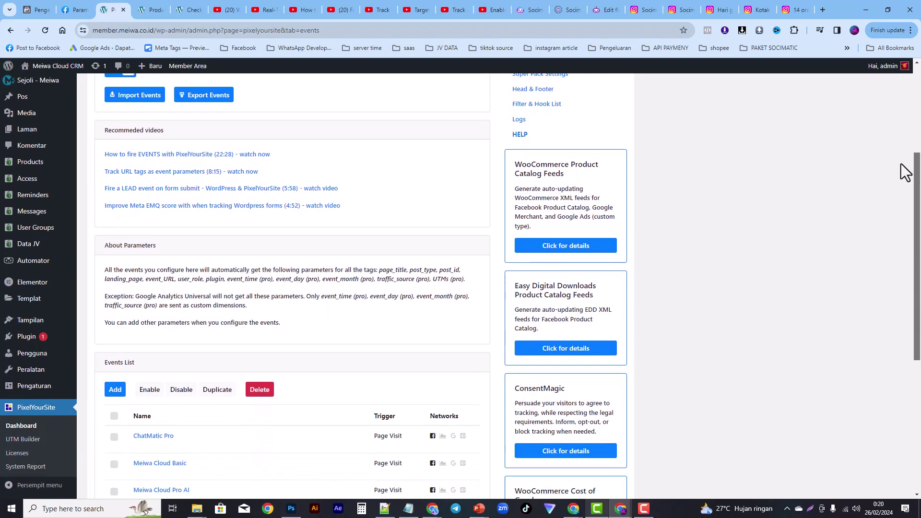
scroll(906, 172, "down", 6)
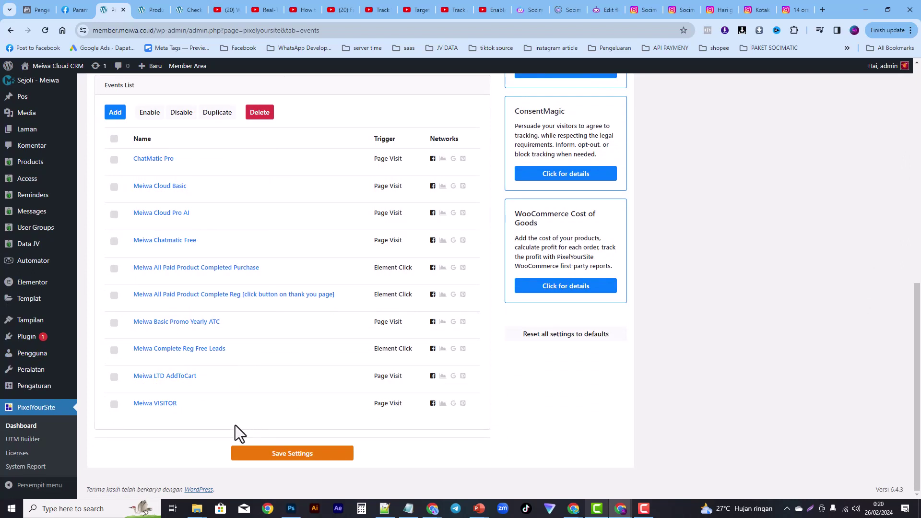
left_click(191, 10)
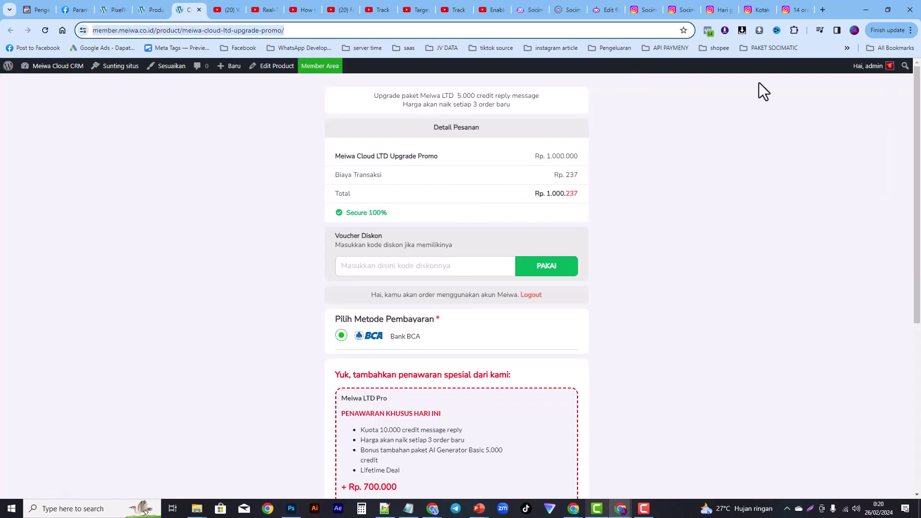
left_click(708, 30)
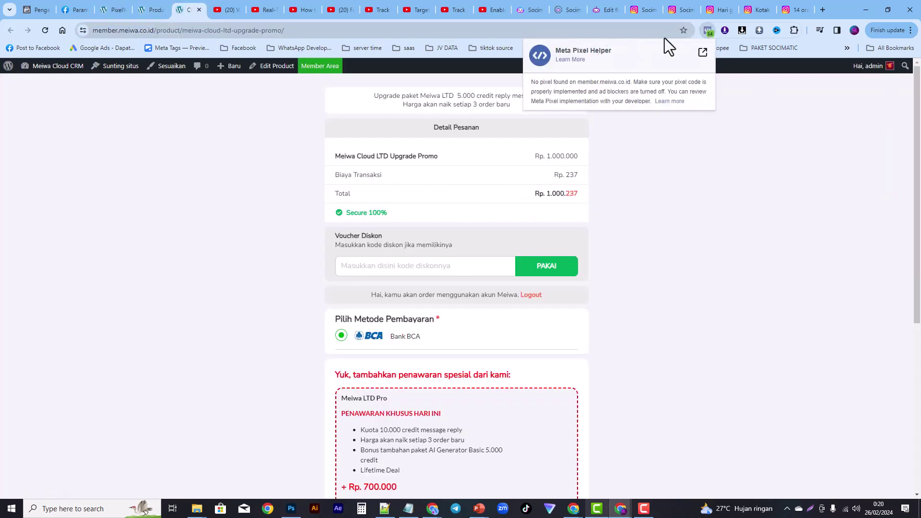
Step: Reload the checkout and confirm Pixel Helper shows AddToCart and Meiwa_LTD_ATC firing, then return to PixelYourSite
left_click(45, 31)
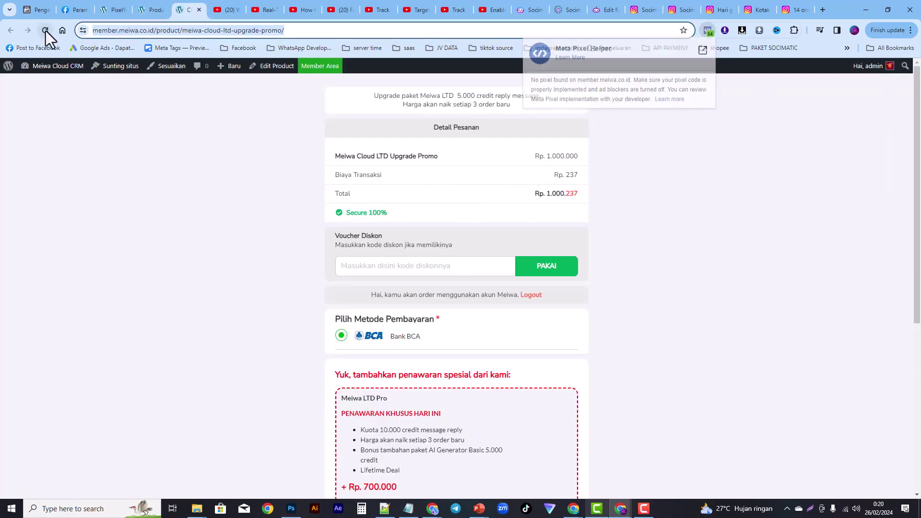
left_click(117, 12)
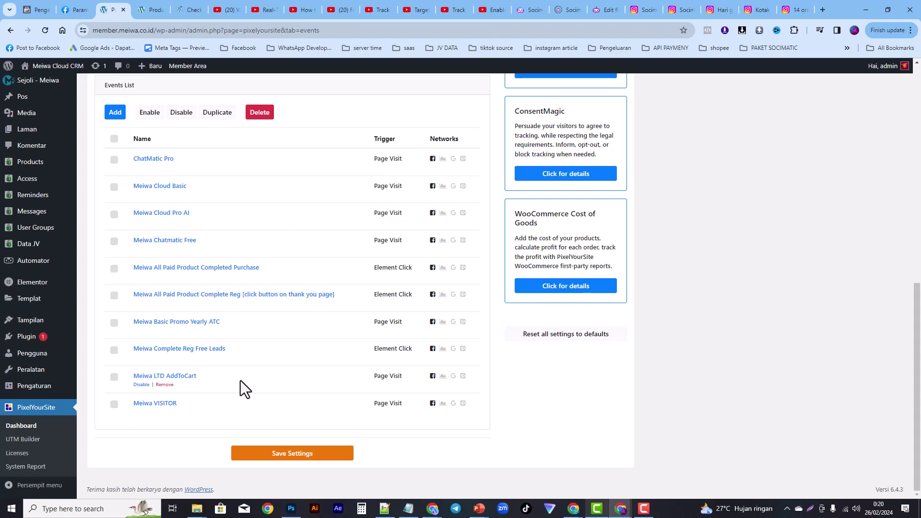
left_click(194, 10)
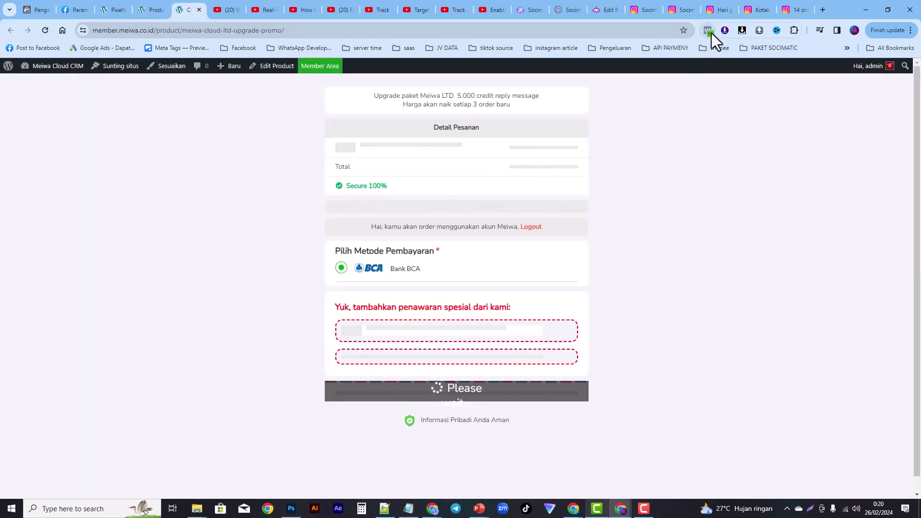
left_click(709, 31)
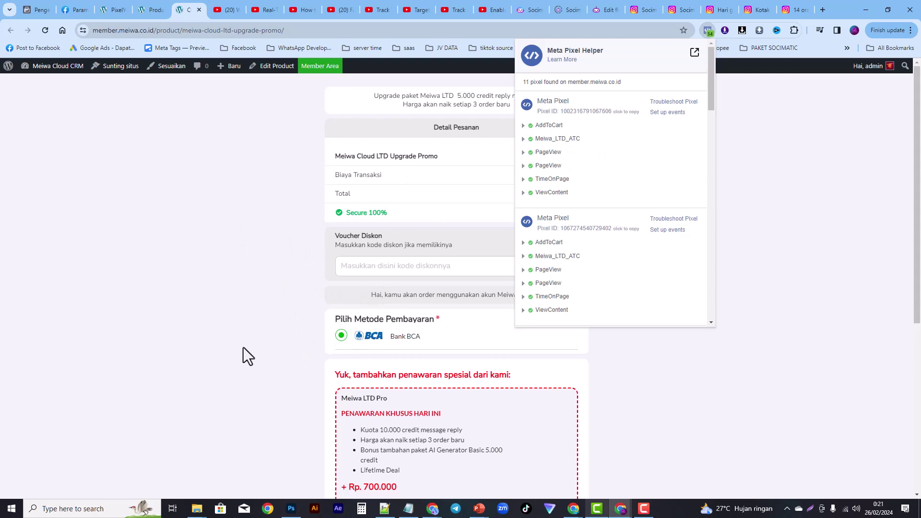
left_click(113, 8)
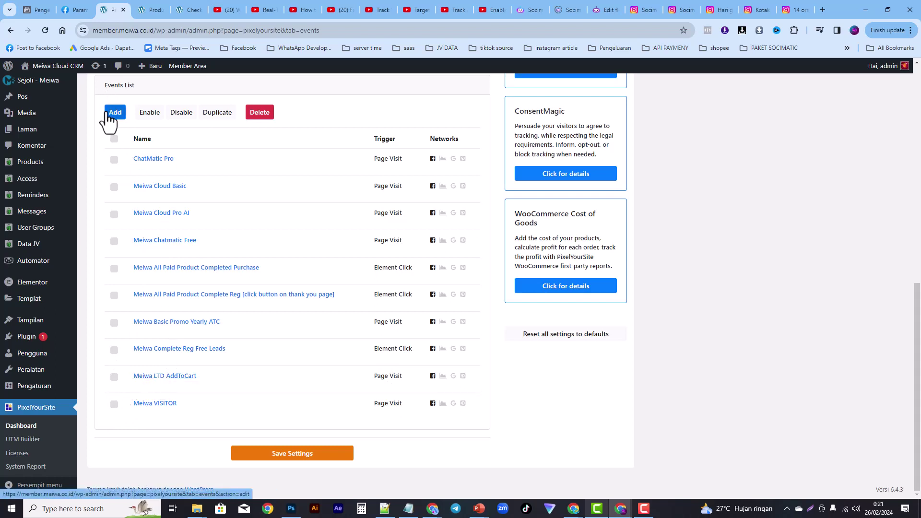
Step: Open the Meiwa LTD AddToCart event and enable 'Fire this event only once in 24 hours'
left_click(152, 379)
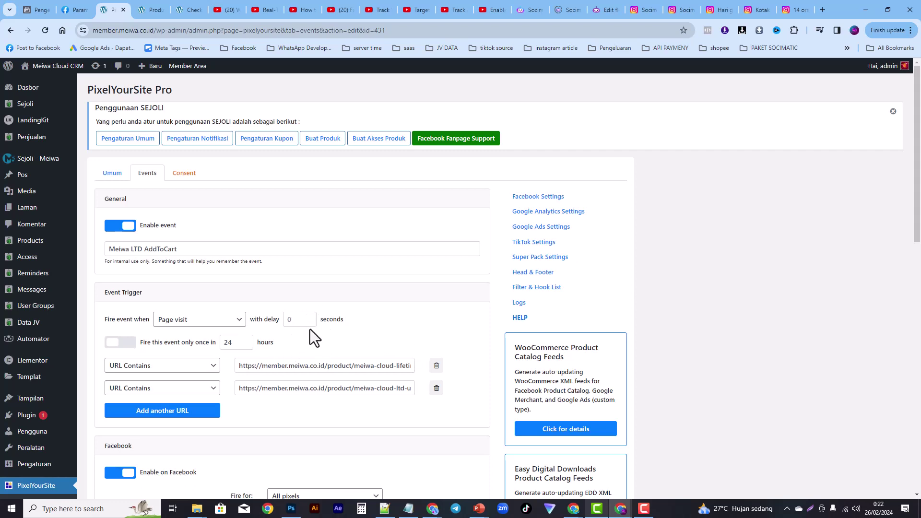
left_click_drag(915, 197, 914, 255)
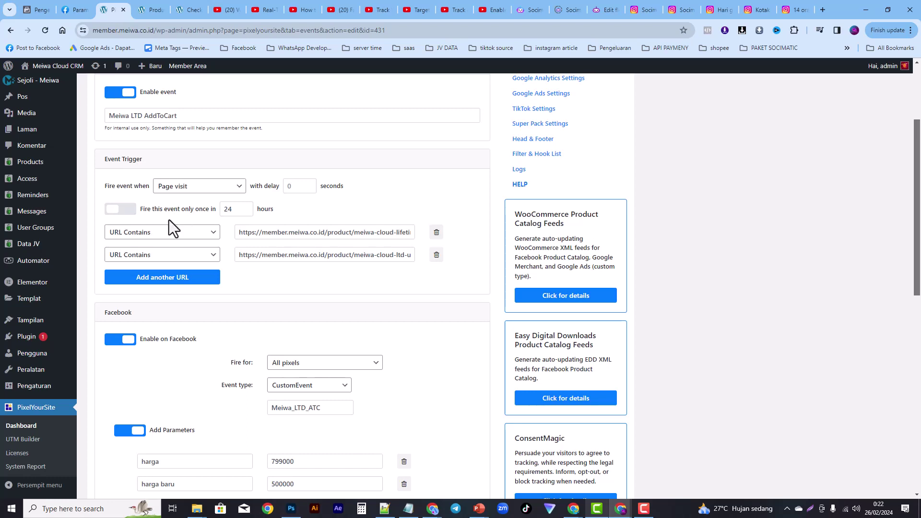
left_click(123, 213)
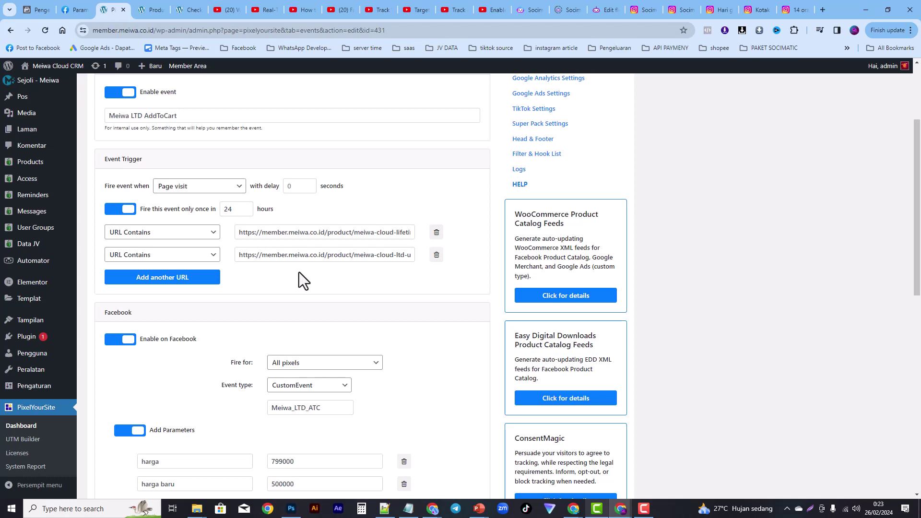
Step: Change both URL trigger conditions from 'URL Contains' to 'URL Match'
left_click(150, 255)
left_click(140, 281)
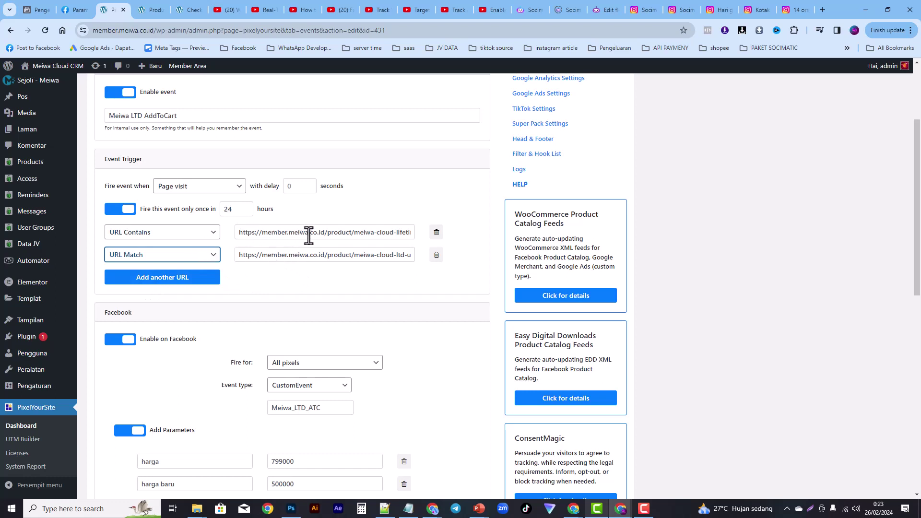
left_click(163, 237)
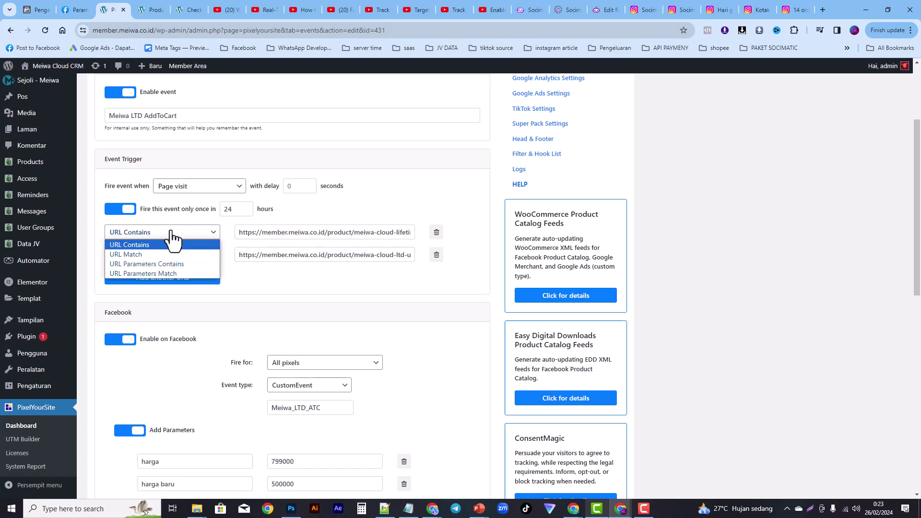
left_click(142, 254)
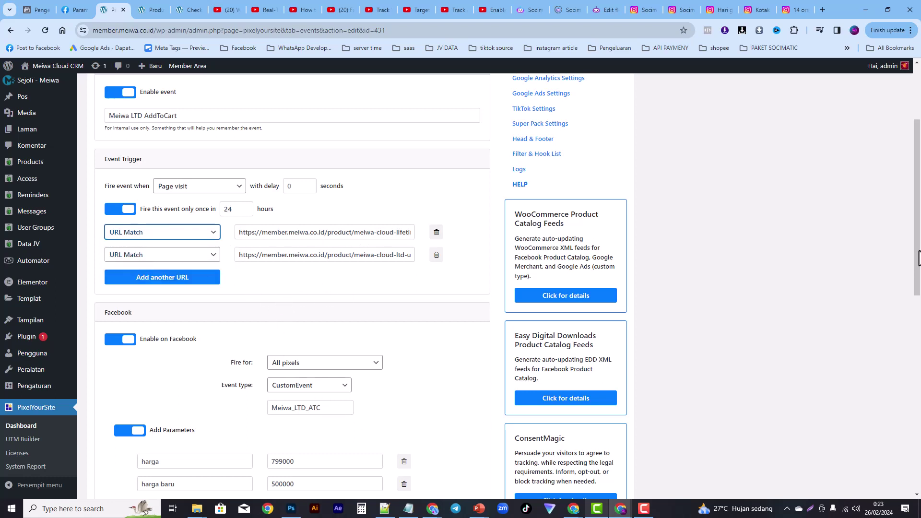
left_click_drag(919, 263, 917, 328)
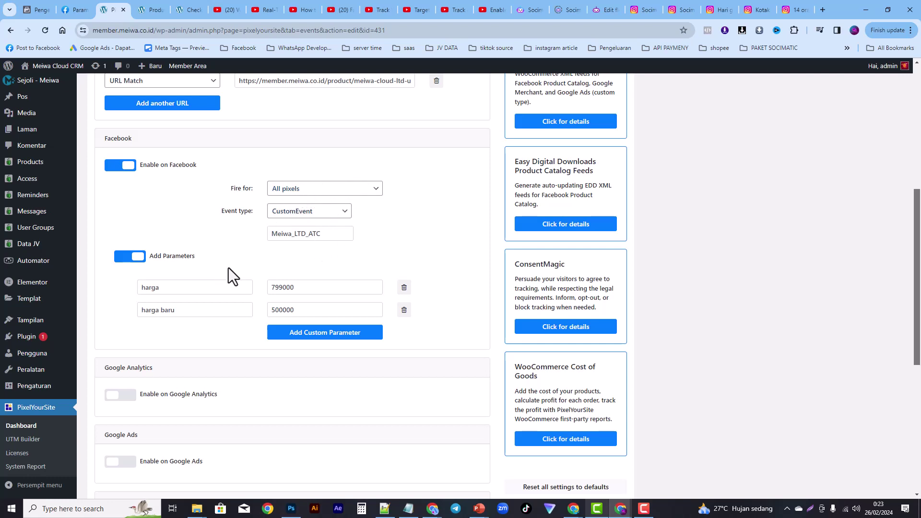
Step: Keep CustomEvent as the Facebook event type and recheck the checkout's 11 pixels firing AddToCart and Meiwa_LTD_ATC
left_click(328, 215)
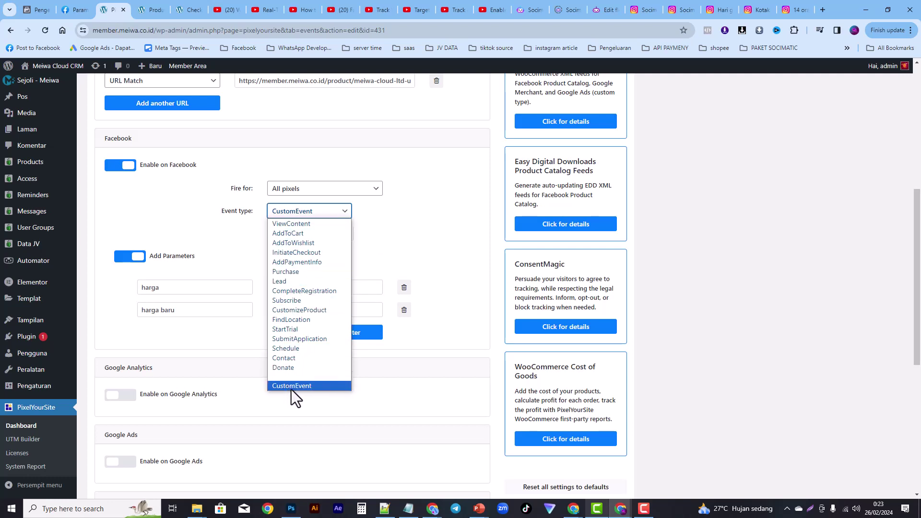
left_click(427, 204)
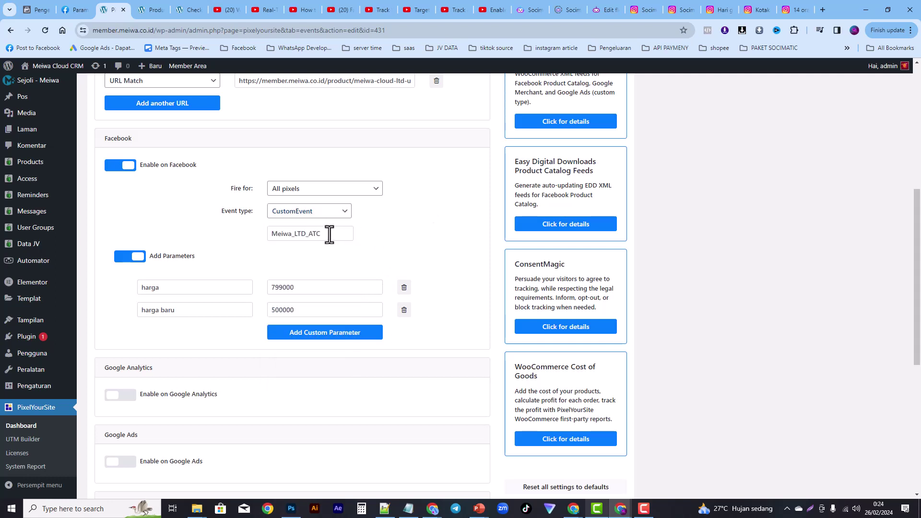
left_click(188, 11)
left_click(710, 33)
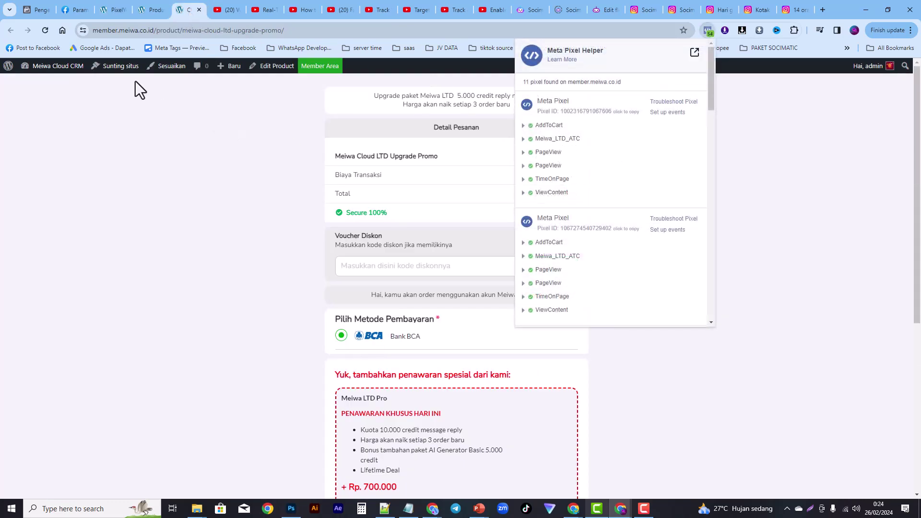
Step: Confirm in Pixel Helper that Meiwa_LTD_ATC sends harga 799000 and harga_baru 500000
left_click(115, 11)
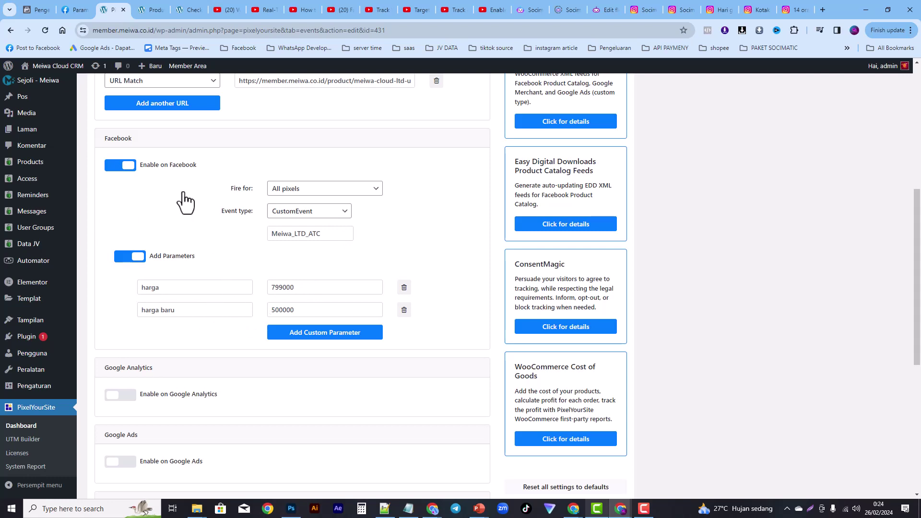
left_click(184, 9)
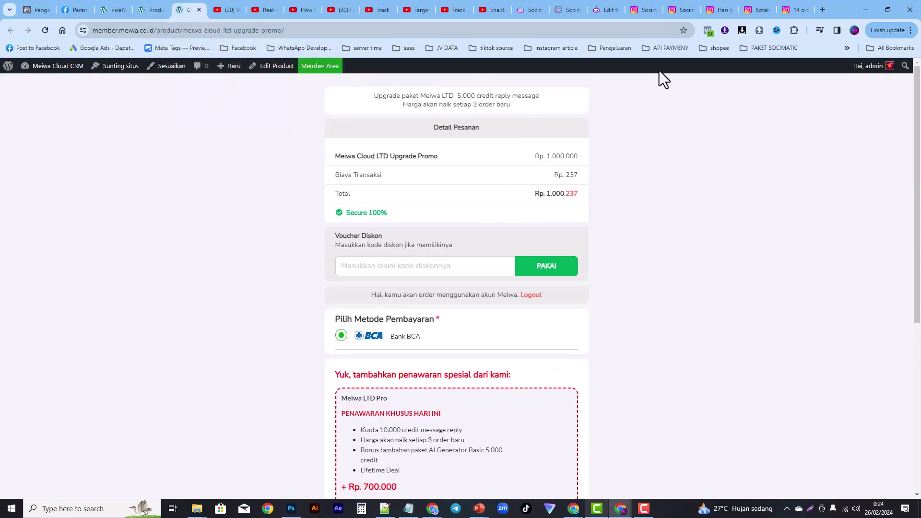
left_click(709, 31)
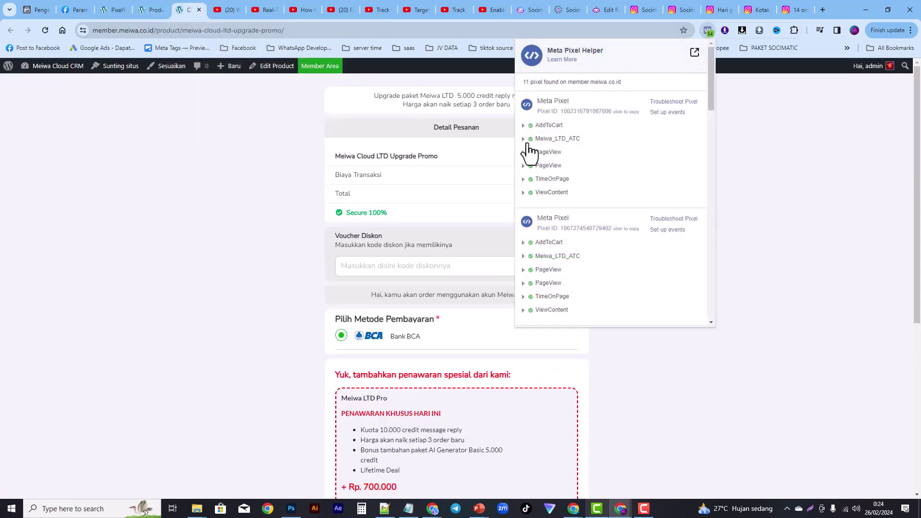
left_click(525, 139)
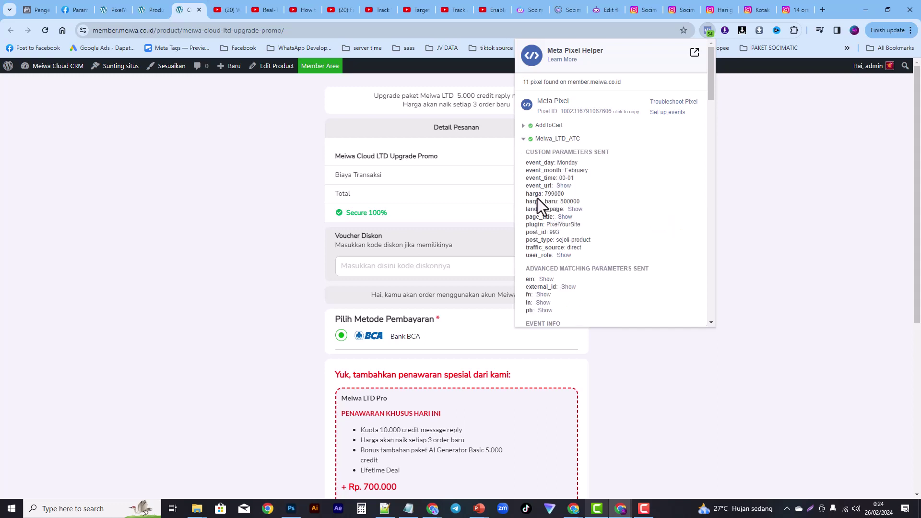
left_click_drag(544, 194, 564, 196)
left_click(155, 10)
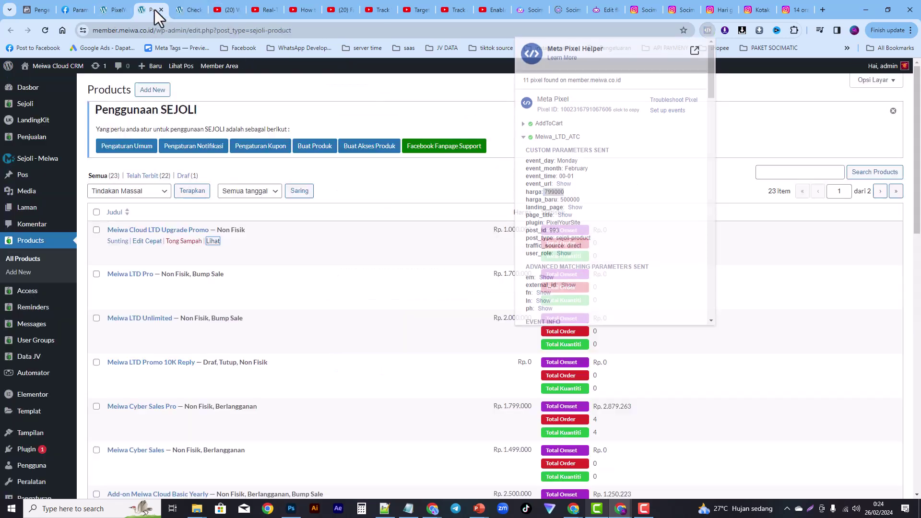
Step: Save the Meiwa LTD AddToCart event and return to the checkout page
left_click(119, 13)
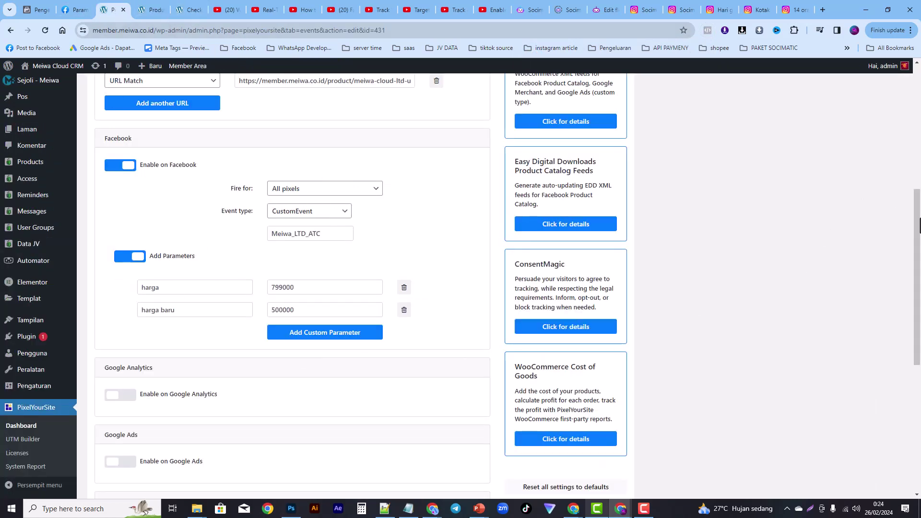
left_click_drag(919, 225, 834, 392)
left_click(299, 455)
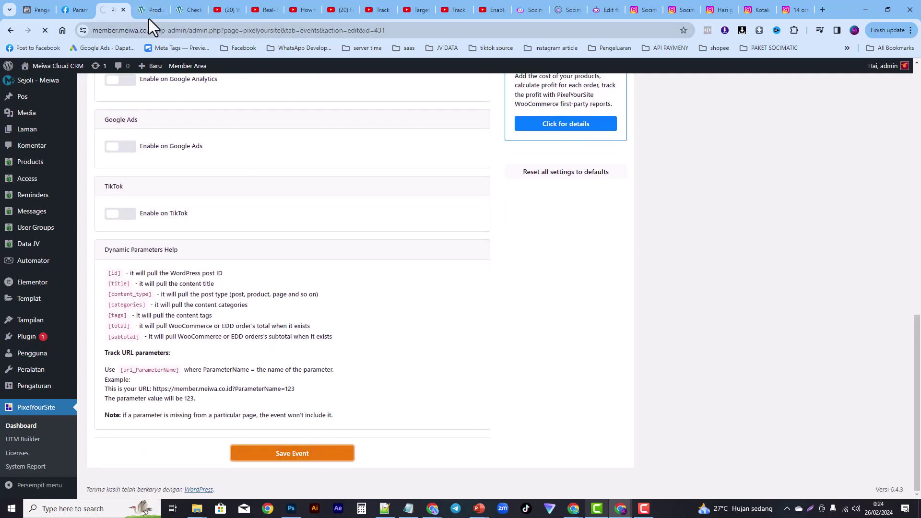
left_click(186, 9)
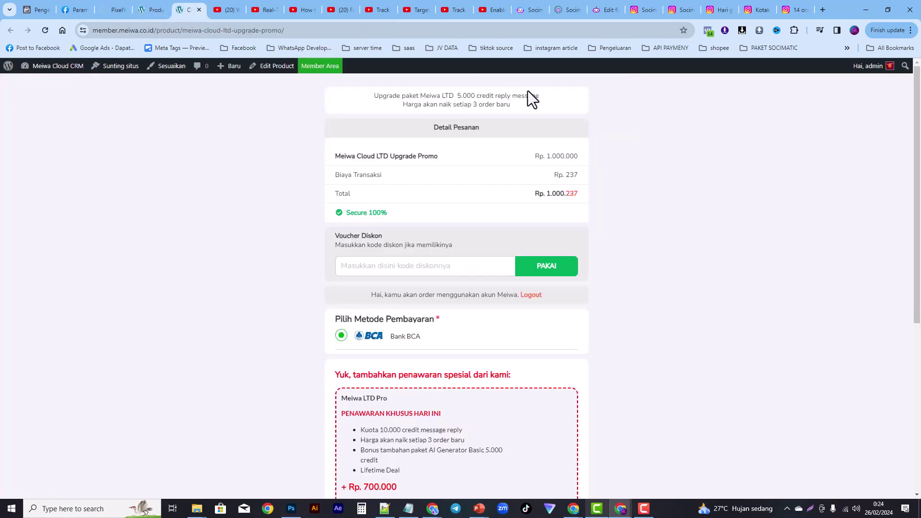
Step: Reload the Upgrade Promo checkout and recheck its detected pixels and events in Pixel Helper
left_click(709, 32)
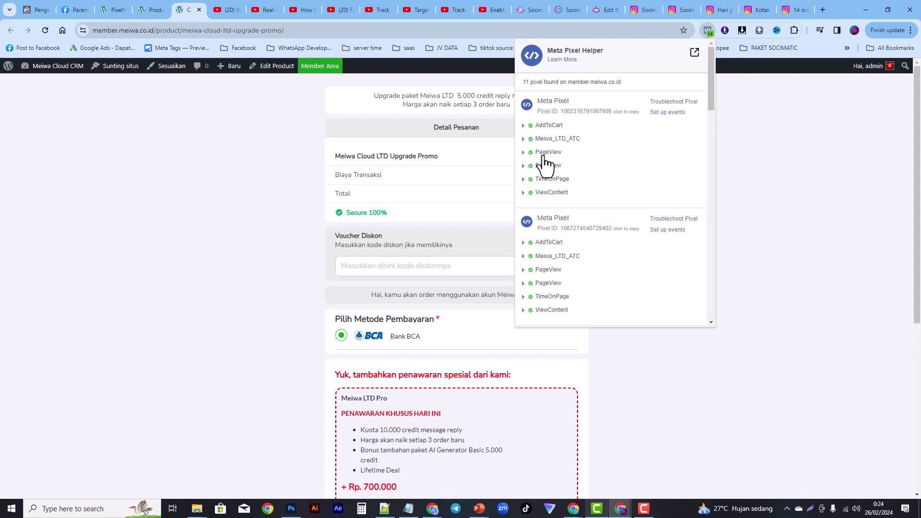
left_click(42, 33)
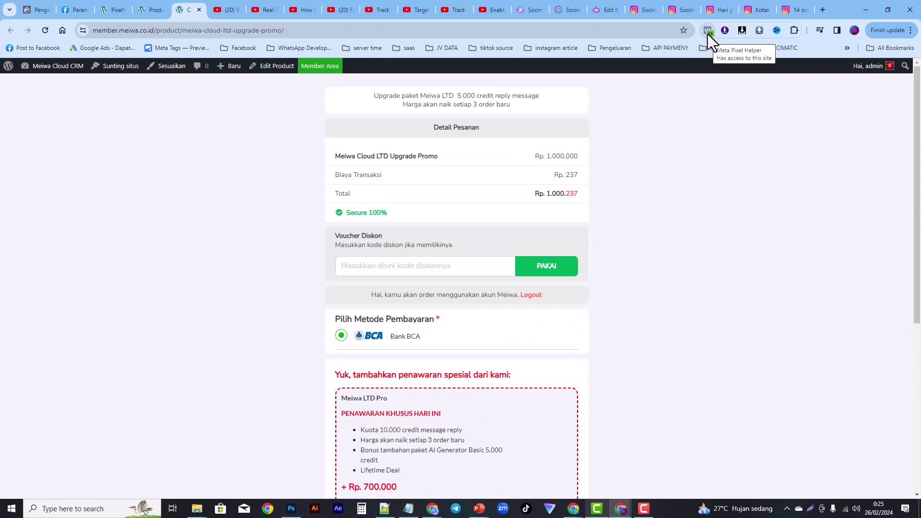
left_click(707, 33)
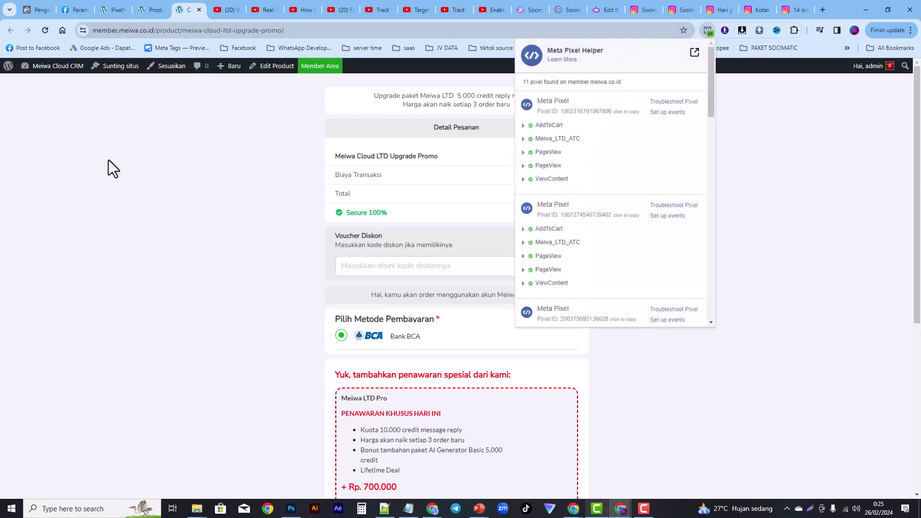
Step: Reload the checkout again and open the Meiwa LTD AddToCart event in PixelYourSite
left_click(45, 30)
left_click(119, 9)
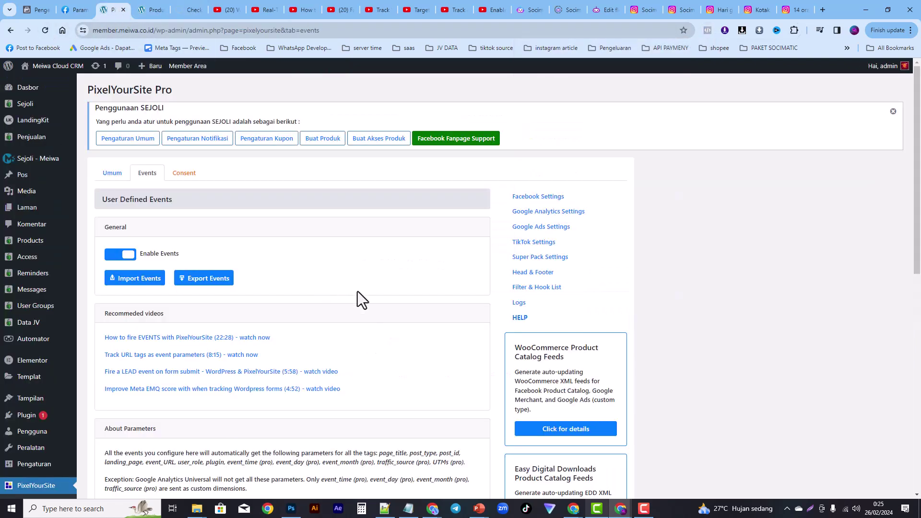
left_click_drag(917, 182, 854, 407)
left_click(165, 377)
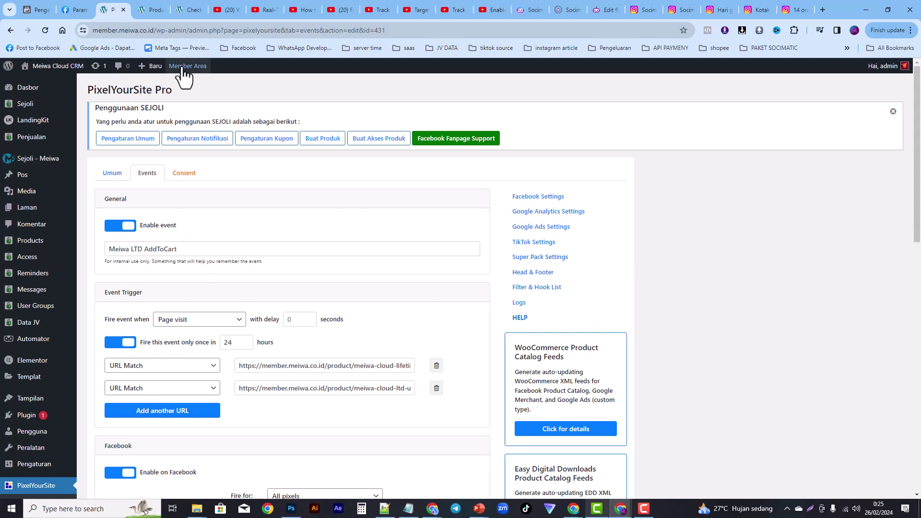
Step: Check Pixel Helper's warning on Meiwa_LTD_ATC, then view received events in Meta's Test Events tab
left_click(192, 11)
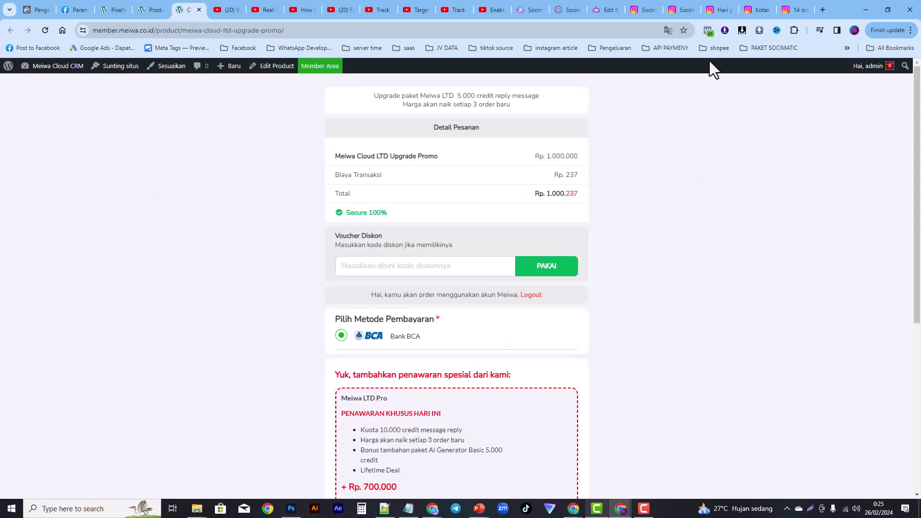
left_click(709, 31)
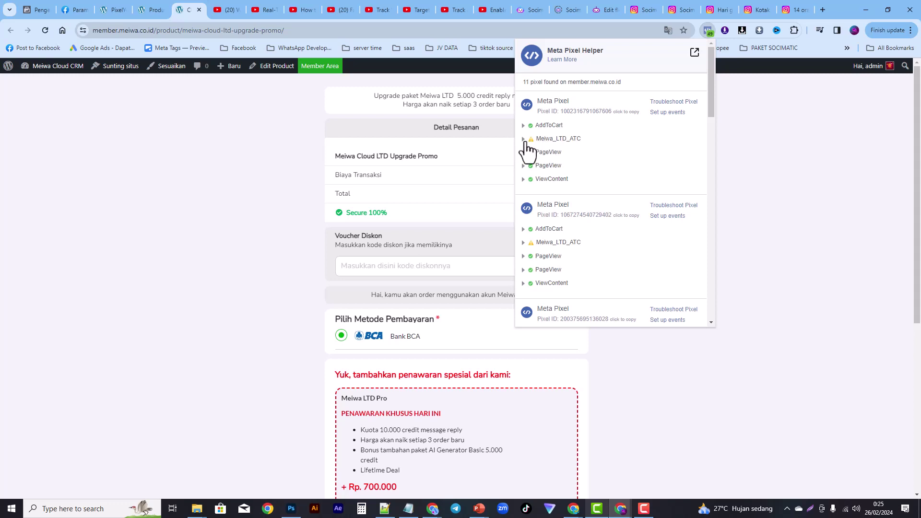
left_click(527, 143)
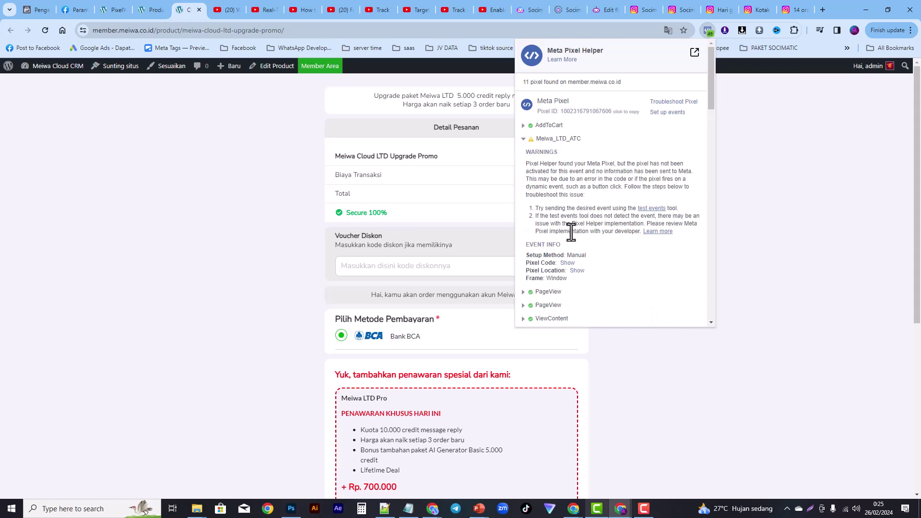
left_click(33, 11)
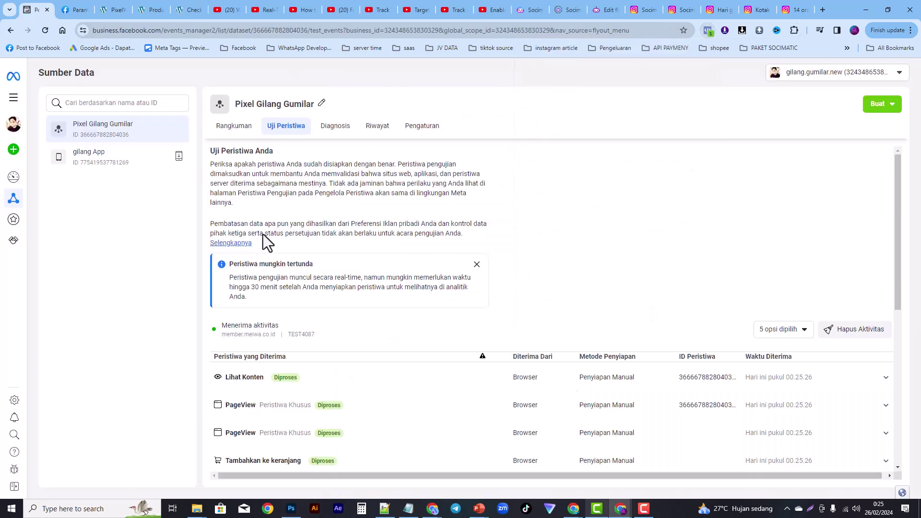
left_click_drag(898, 269, 888, 286)
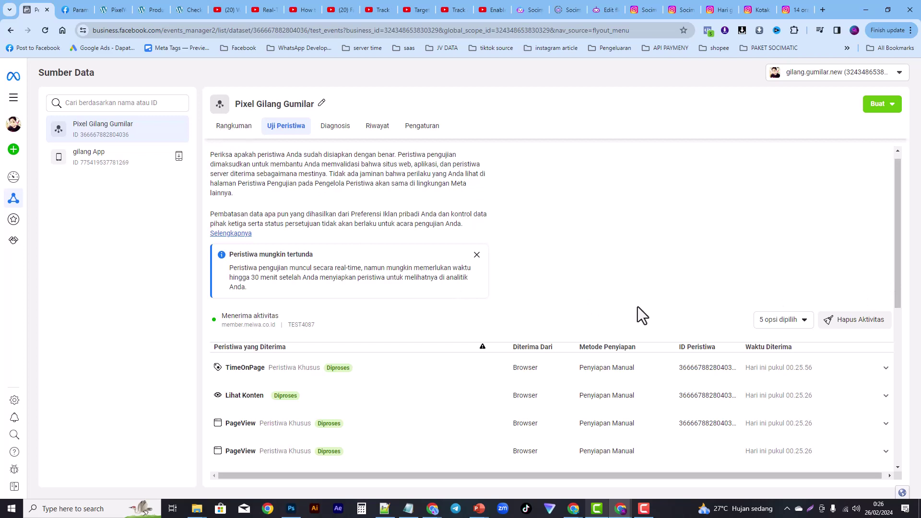
Step: Clear the Test Events activity and reload the checkout page to fire fresh events
left_click(859, 321)
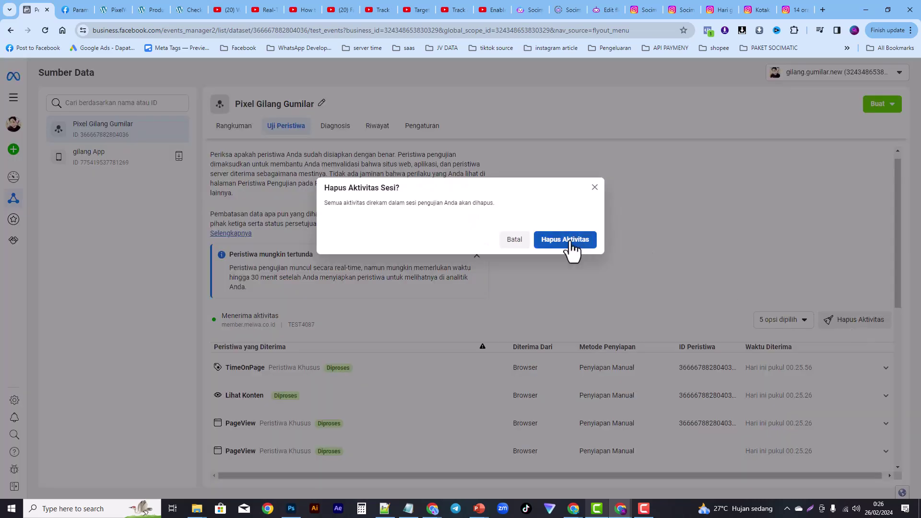
left_click(569, 240)
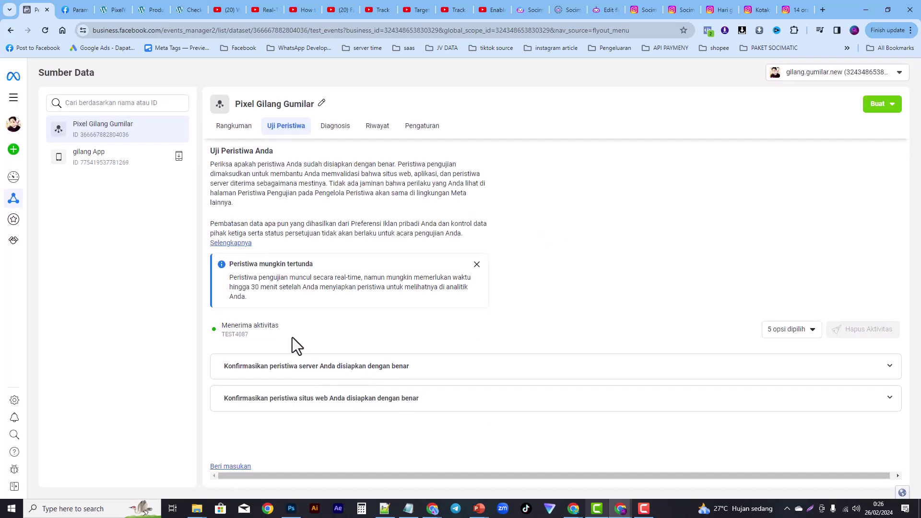
left_click(179, 9)
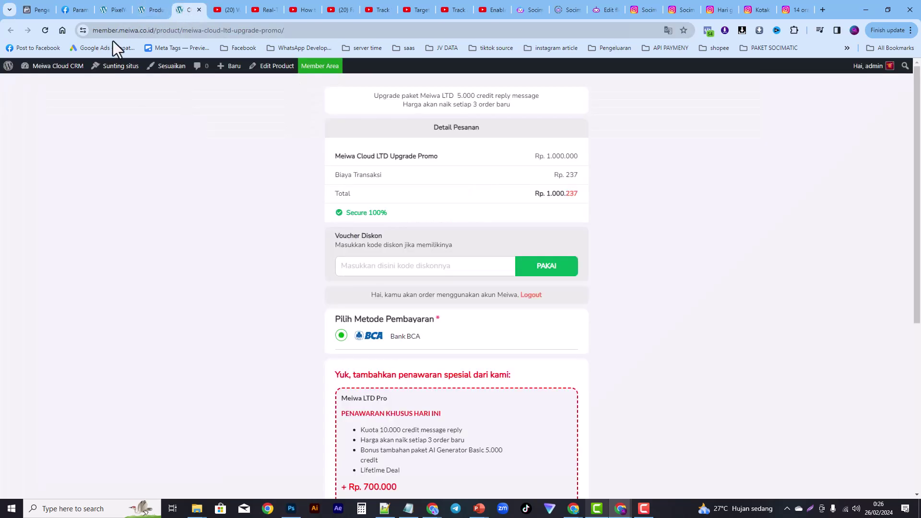
left_click(46, 29)
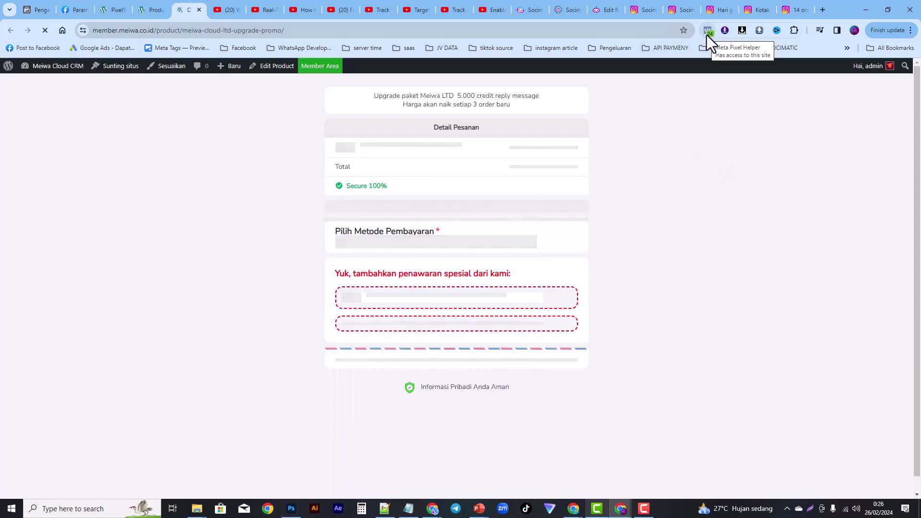
Step: Inspect AddToCart's parameters in Pixel Helper: currency IDR, value 1000000
left_click(707, 35)
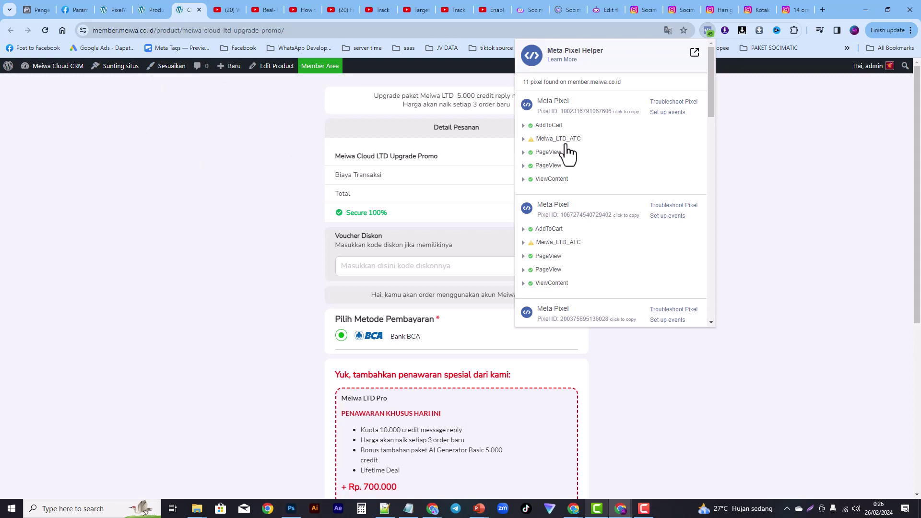
left_click(525, 126)
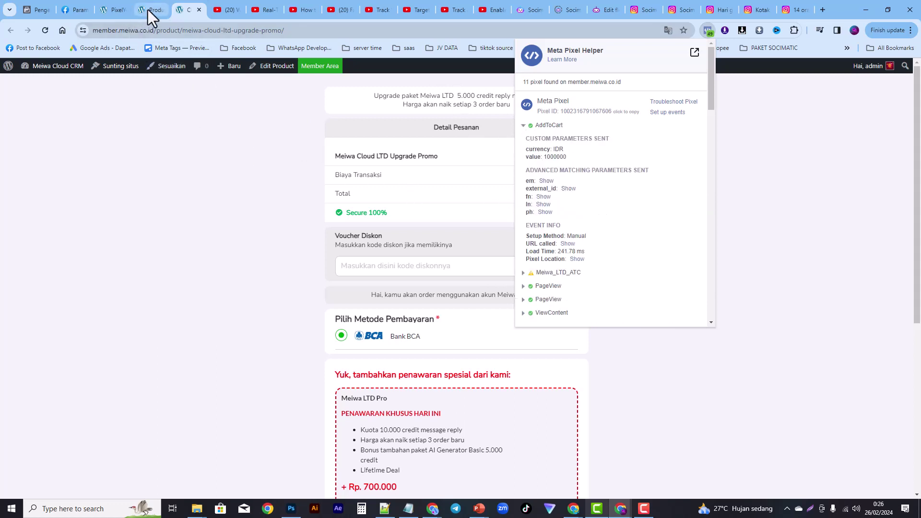
left_click(122, 8)
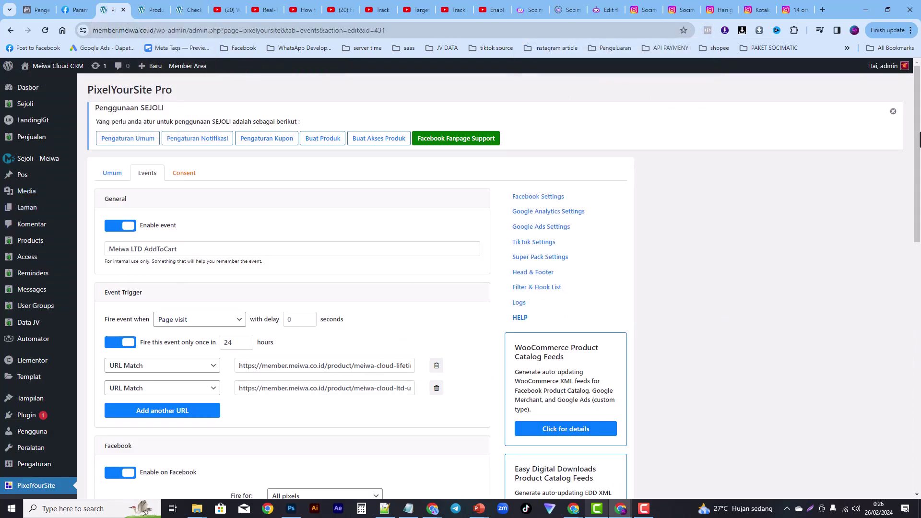
scroll(888, 251, "down", 7)
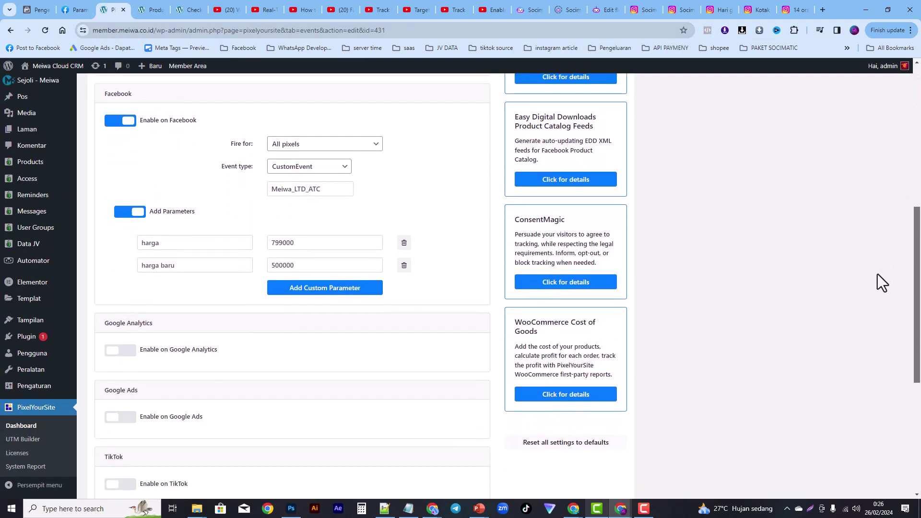
scroll(877, 275, "down", 2)
scroll(868, 304, "up", 5)
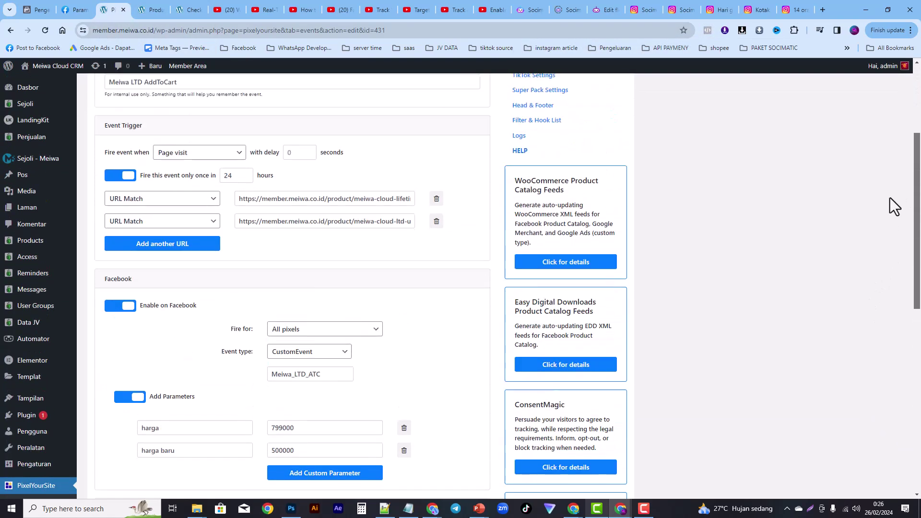
scroll(890, 197, "up", 3)
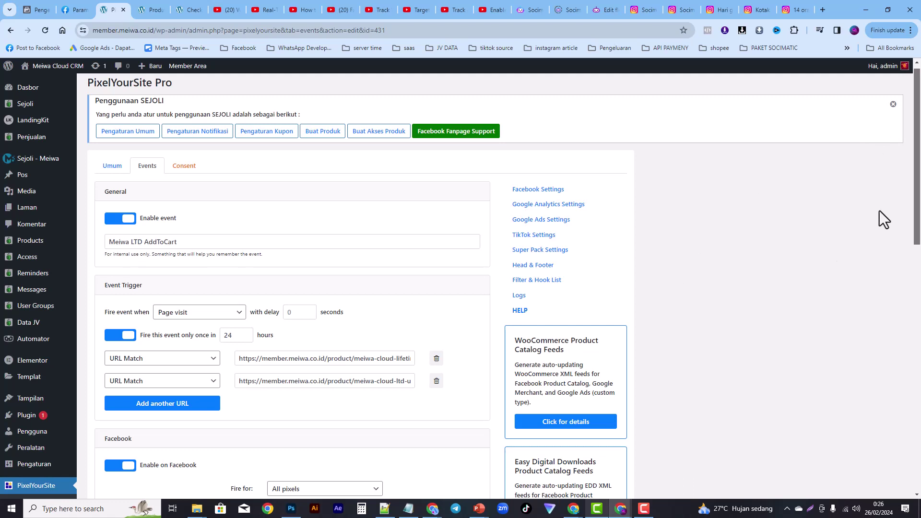
scroll(910, 237, "down", 3)
scroll(914, 245, "up", 3)
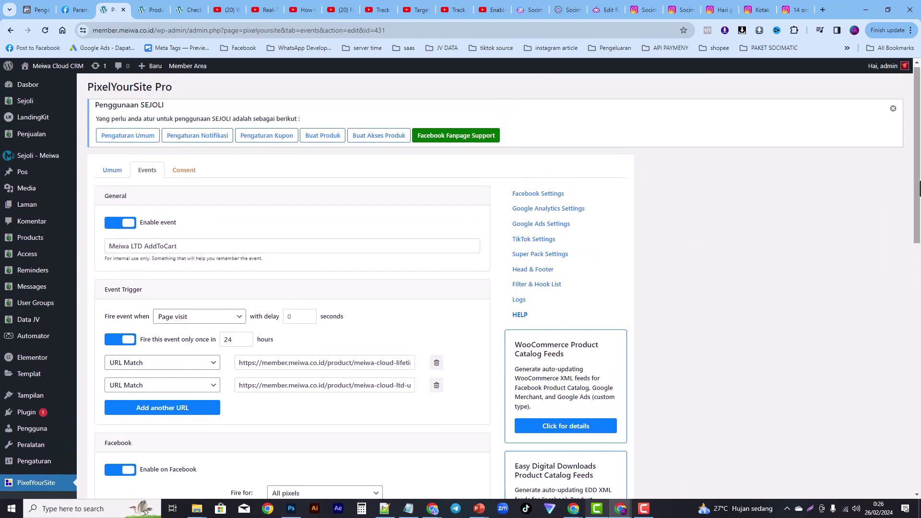
scroll(918, 190, "down", 1)
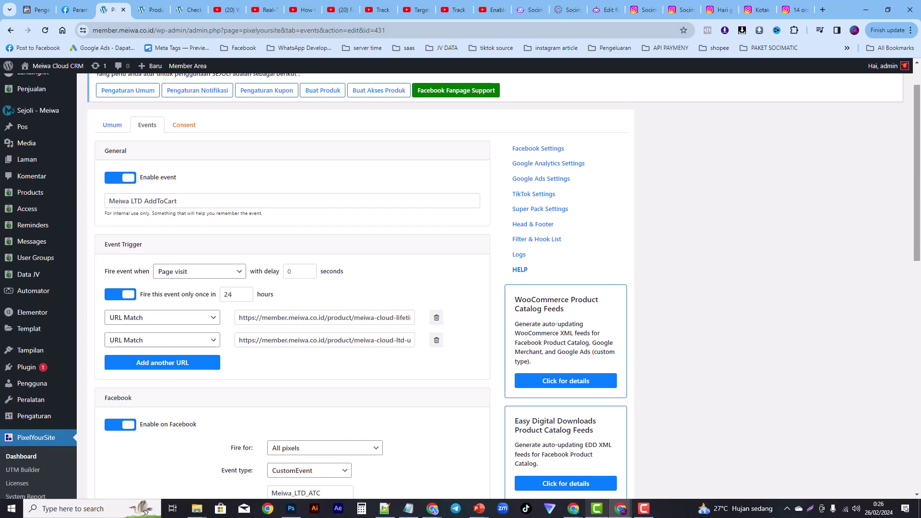
left_click_drag(917, 200, 912, 226)
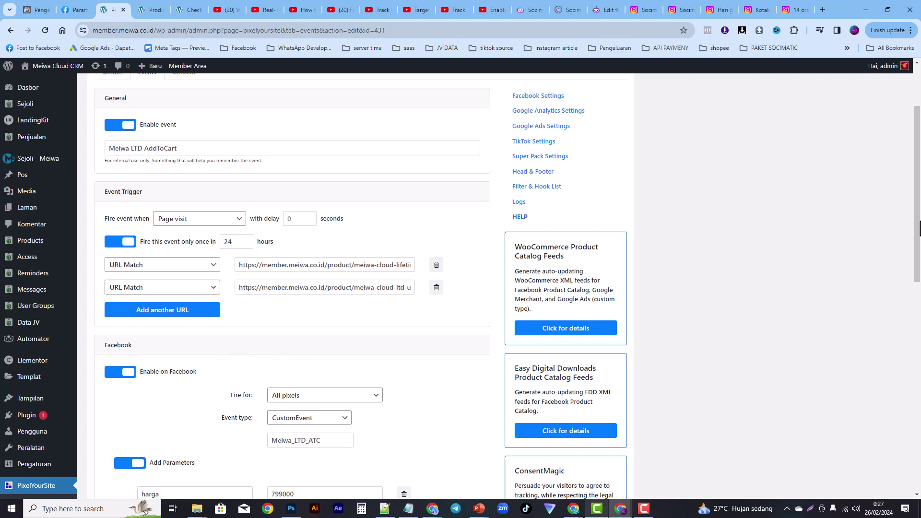
scroll(917, 263, "down", 6)
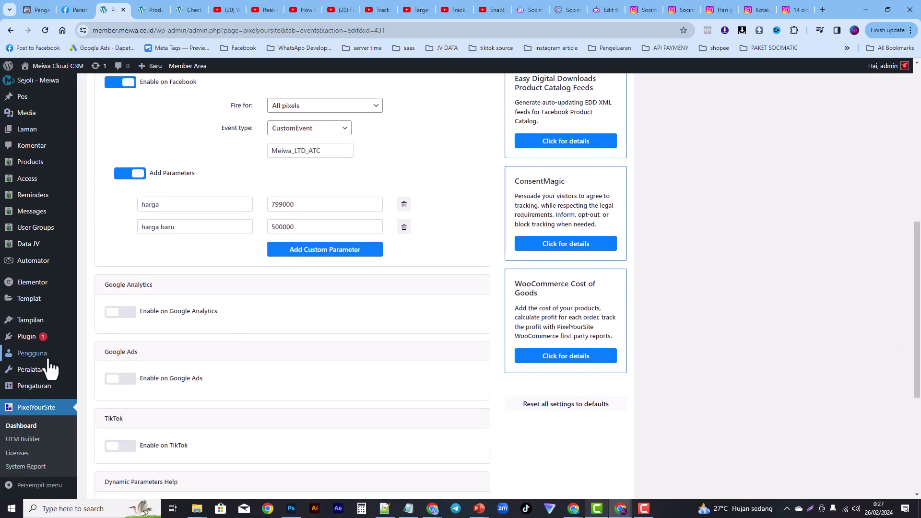
Step: Check Meta's test events, then review the Meiwa LTD AddToCart settings with event type CustomEvent Meiwa_LTD_ATC
left_click(31, 9)
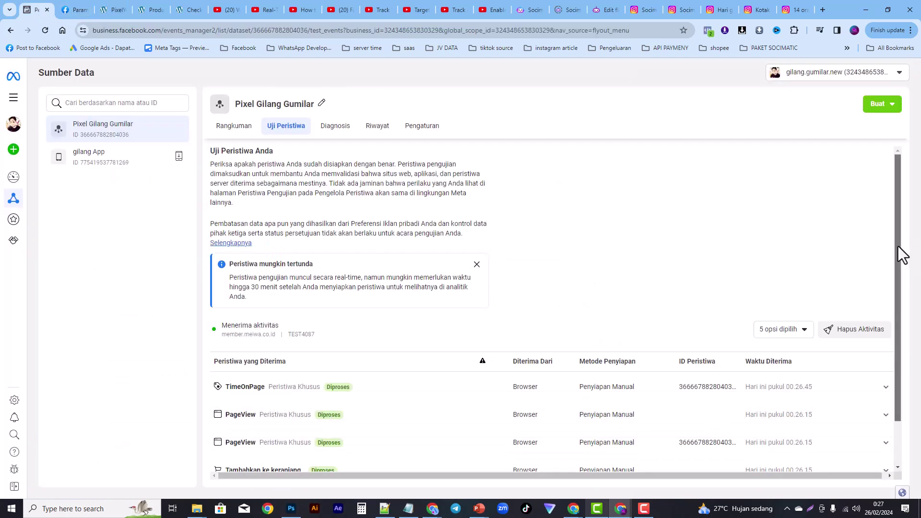
left_click_drag(899, 258, 897, 295)
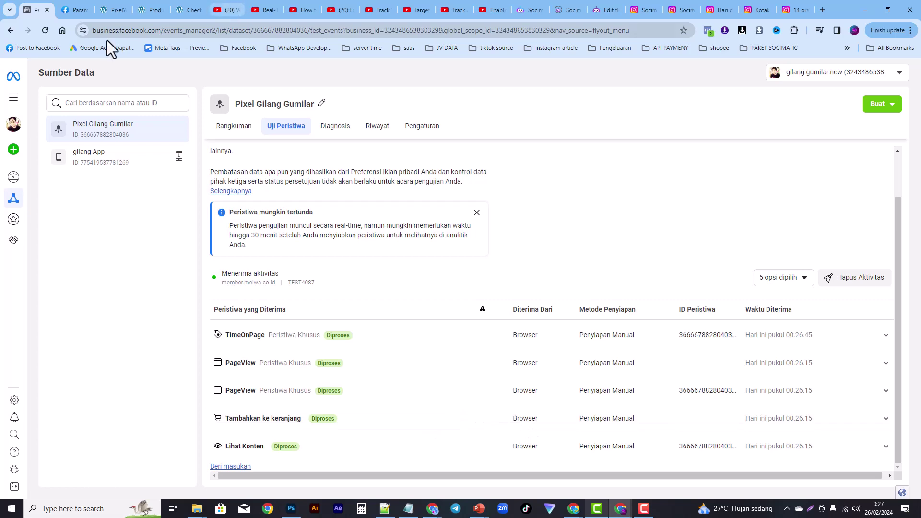
left_click(116, 11)
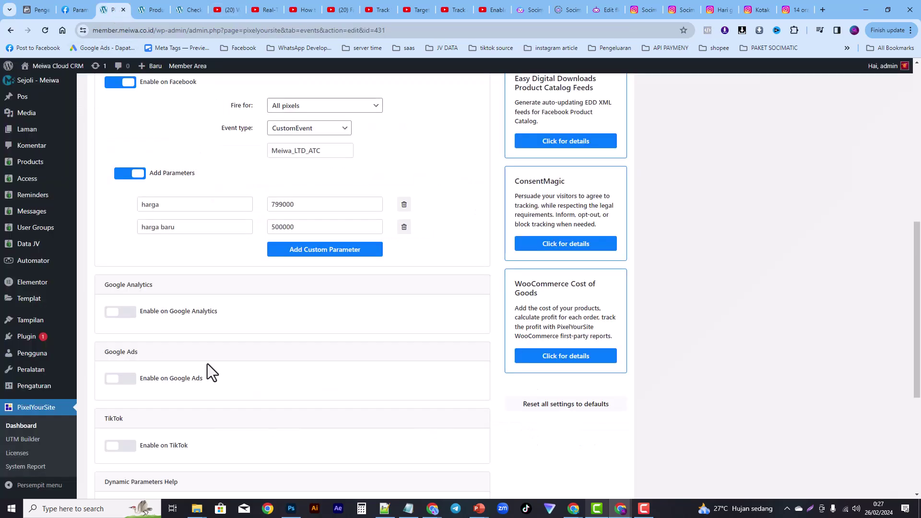
left_click_drag(919, 261, 907, 188)
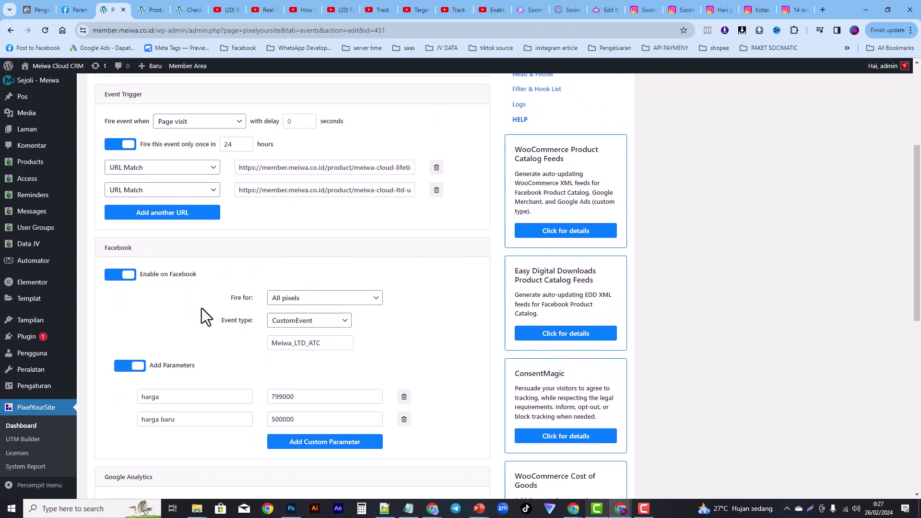
left_click(334, 328)
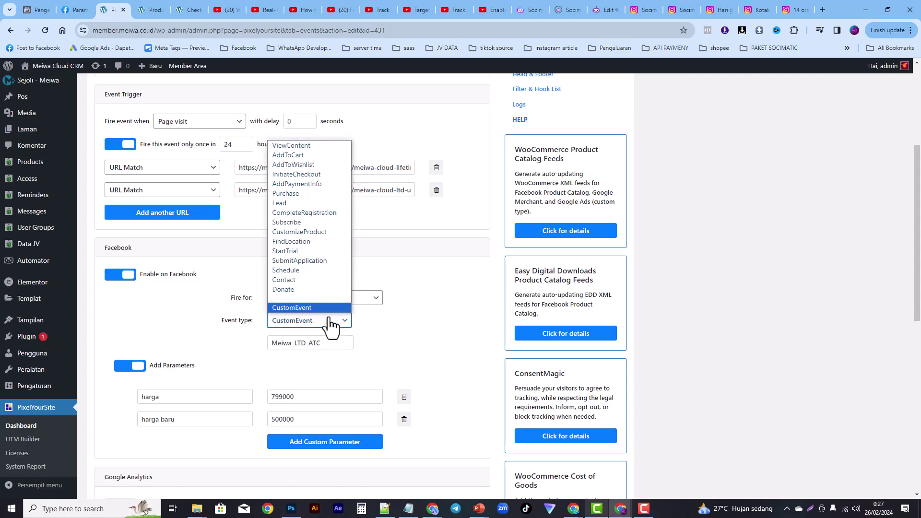
left_click(433, 317)
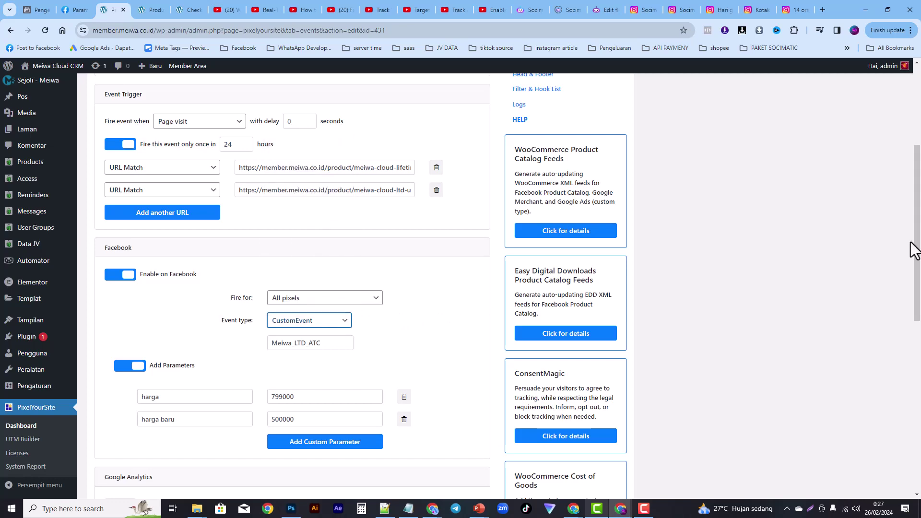
left_click_drag(915, 248, 911, 173)
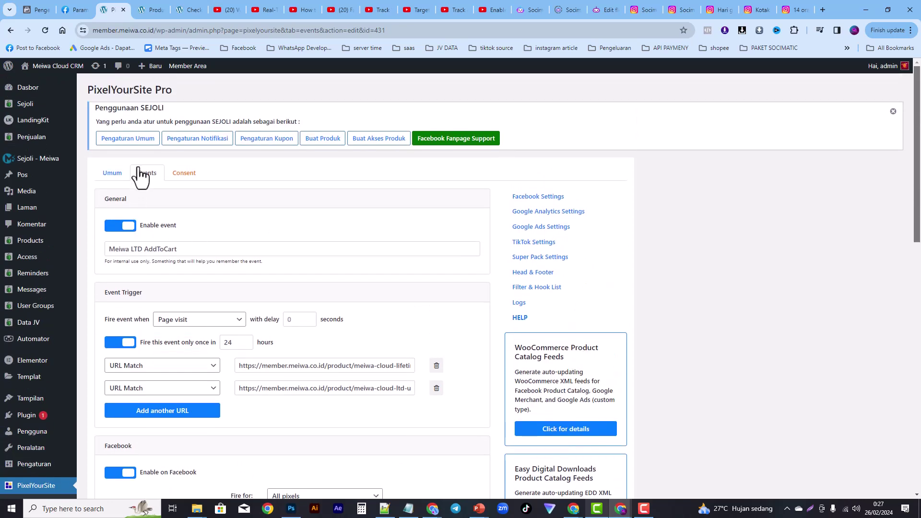
Step: Copy the LTD upgrade promo checkout page address from the browser's address bar
left_click(140, 171)
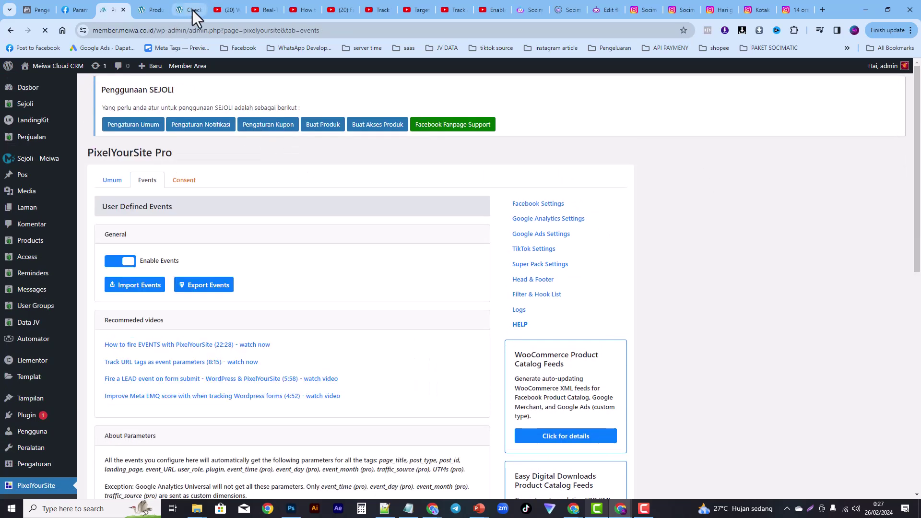
left_click(192, 10)
left_click(183, 30)
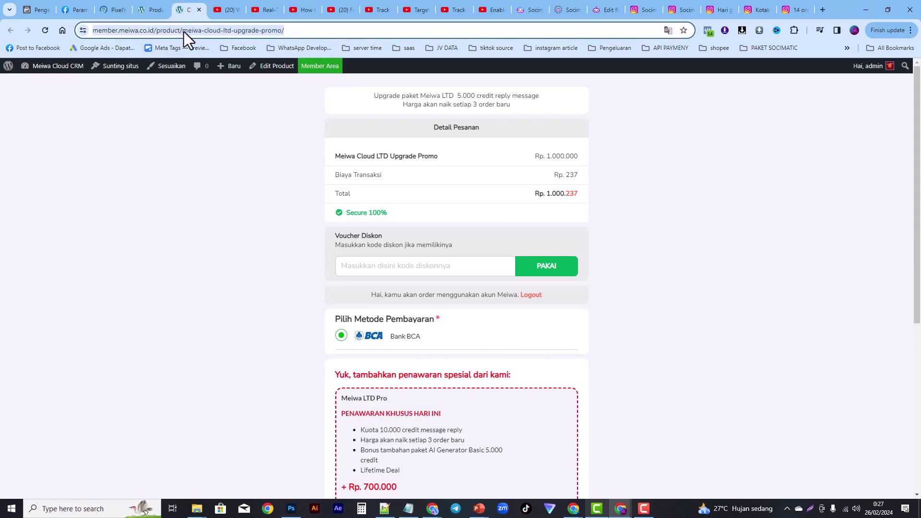
right_click(183, 32)
left_click(218, 120)
Step: Back in PixelYourSite's Events list, add a new user-defined event
left_click(123, 9)
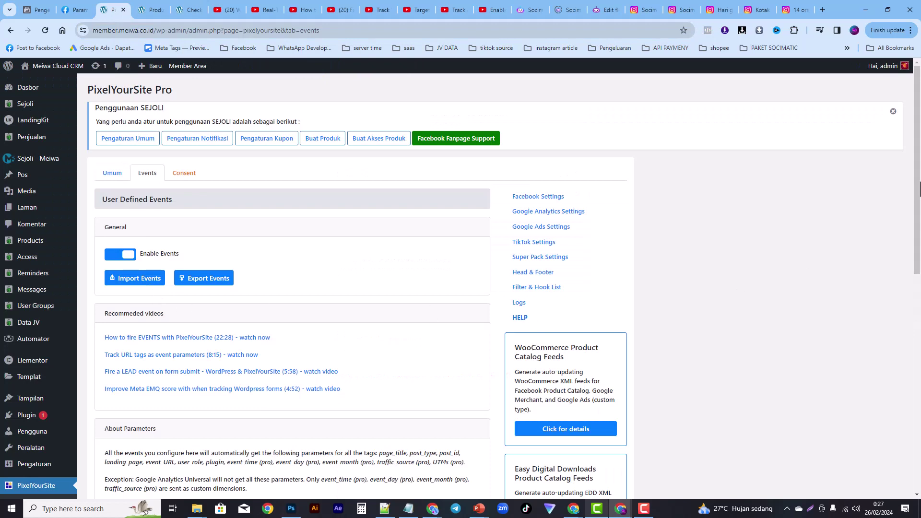
left_click_drag(918, 194, 878, 398)
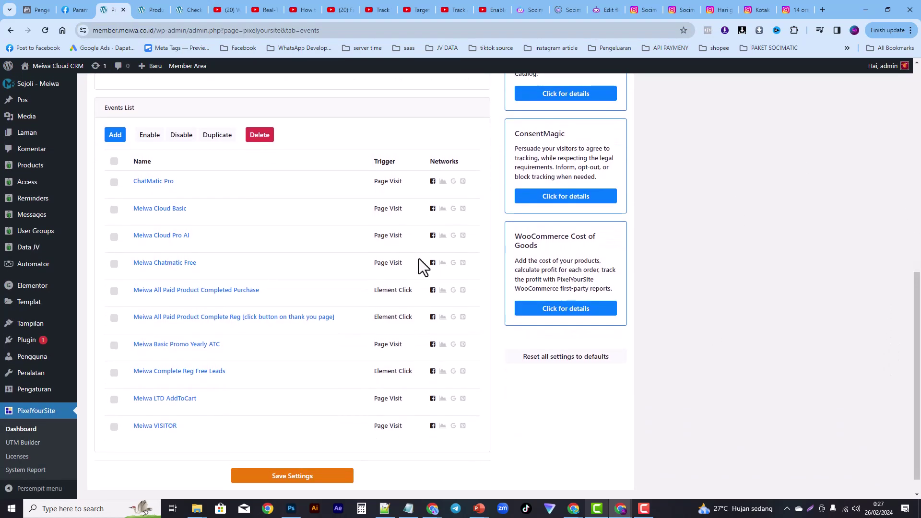
left_click(108, 136)
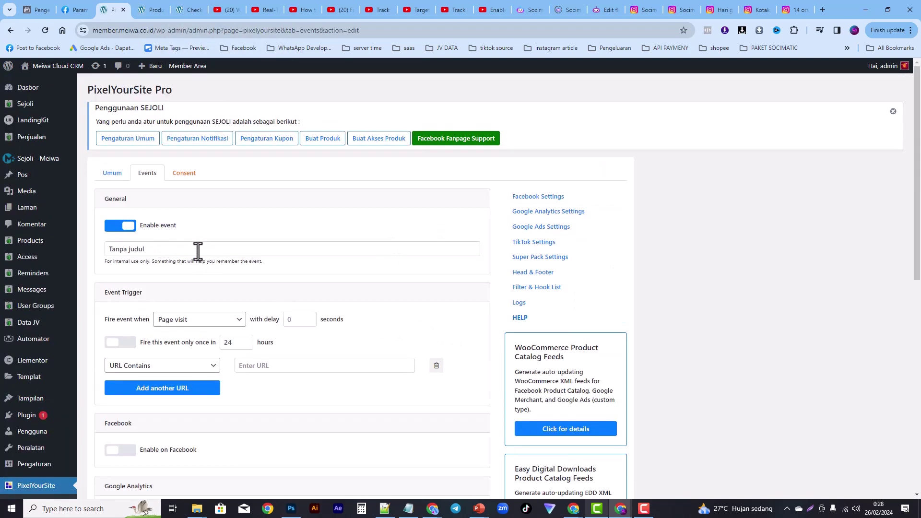
Step: Rename the new event to 'Meiwa LTD ATC 2'
left_click(198, 251)
key("BackSpace")
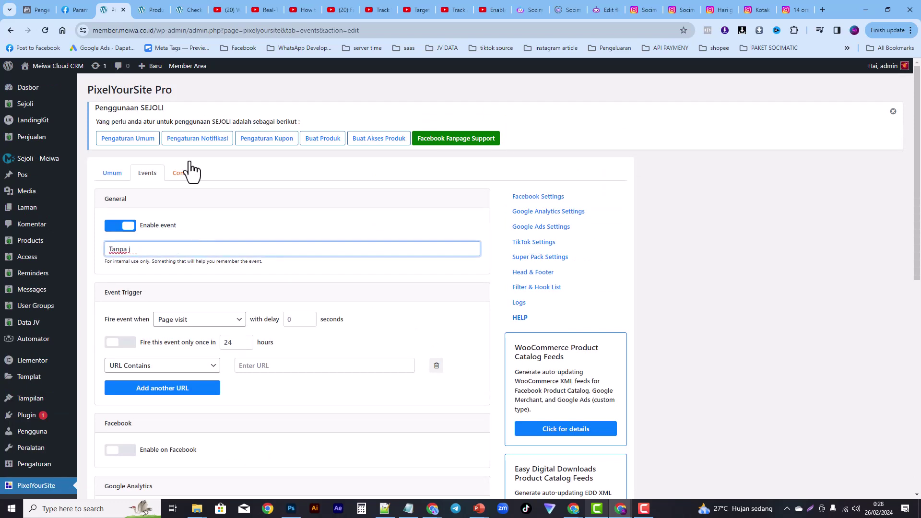
key("BackSpace")
key("BackSpace")
key("BackSpace")
key("BackSpace")
key("BackSpace")
key("BackSpace")
key("BackSpace")
type("iw")
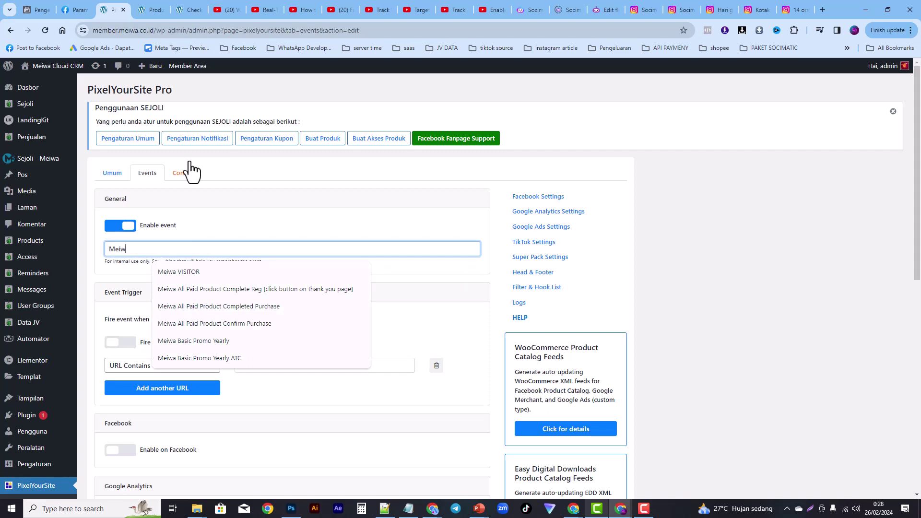
type("a LTD ")
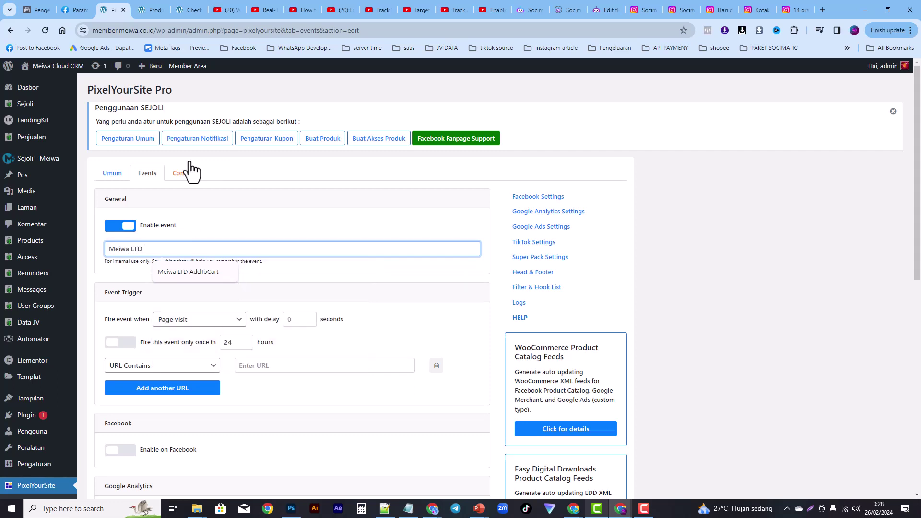
type("ATC")
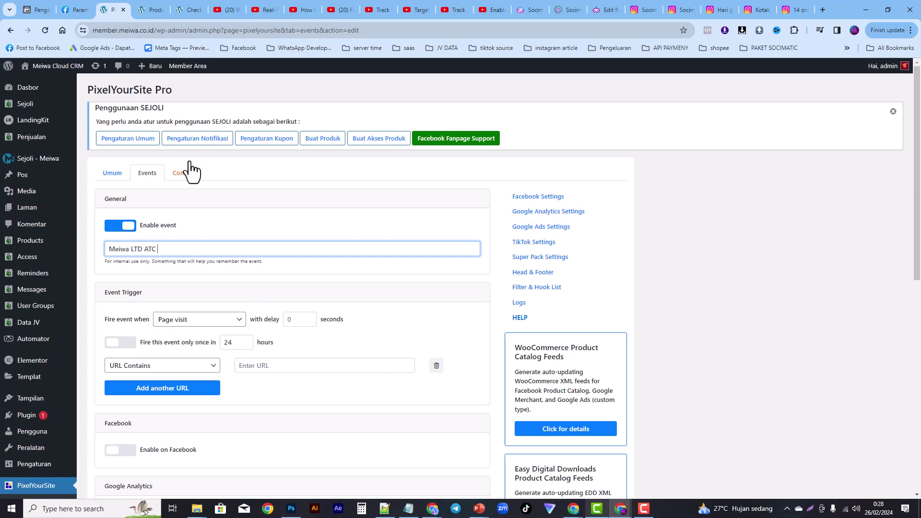
type(" 2")
left_click_drag(168, 254, 105, 249)
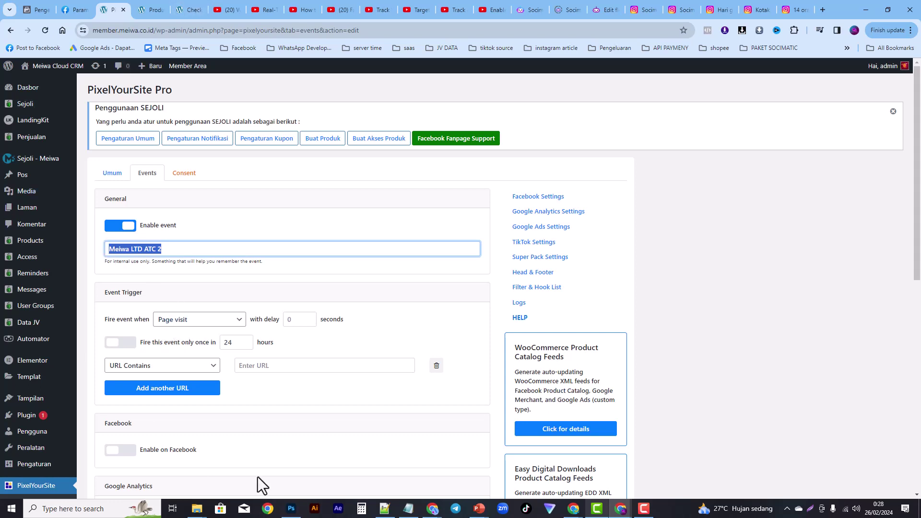
Step: Make it fire once per 24 hours on a URL Match of the pasted checkout address
left_click(124, 344)
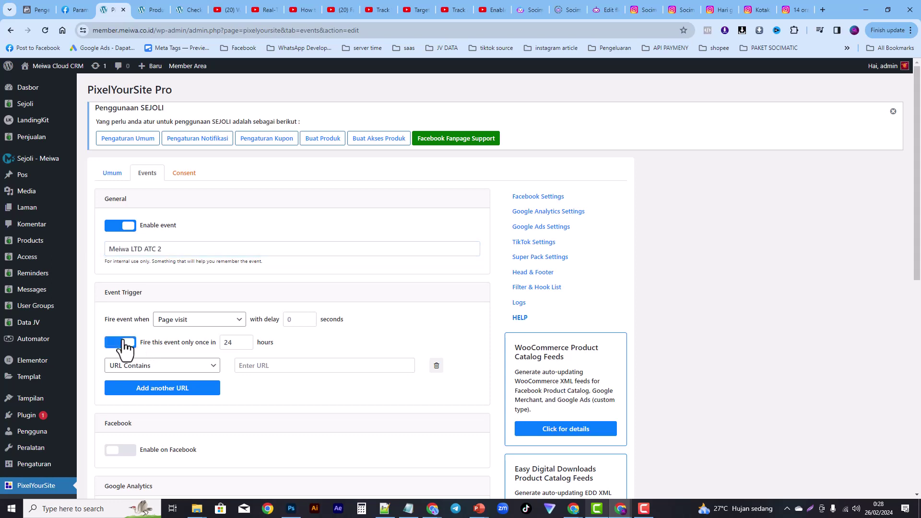
left_click(173, 9)
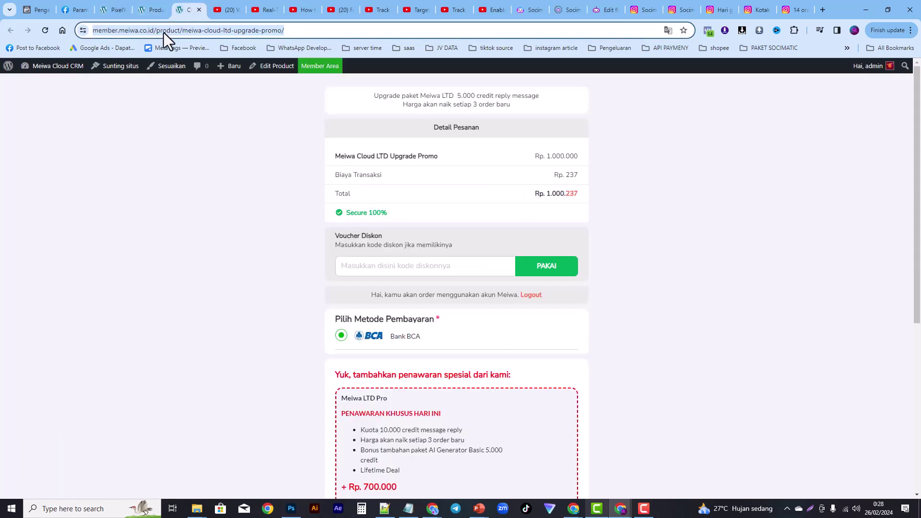
left_click(118, 8)
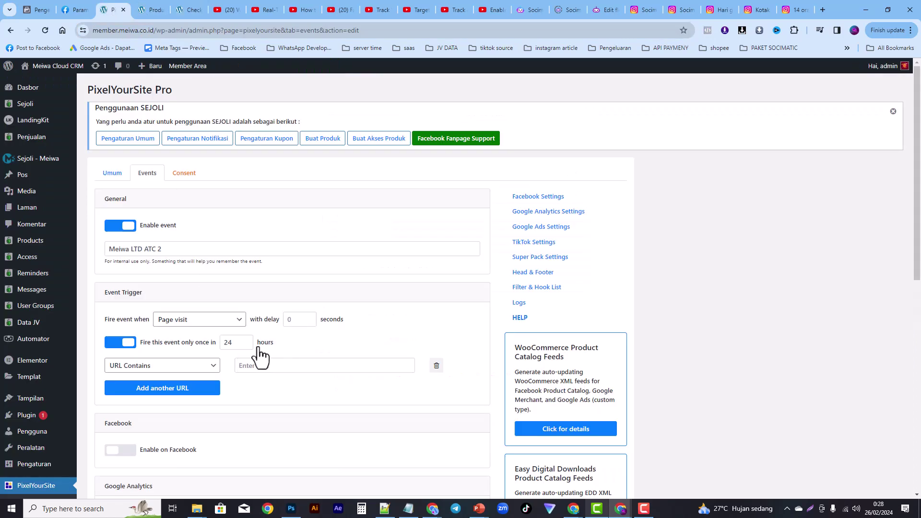
left_click(163, 367)
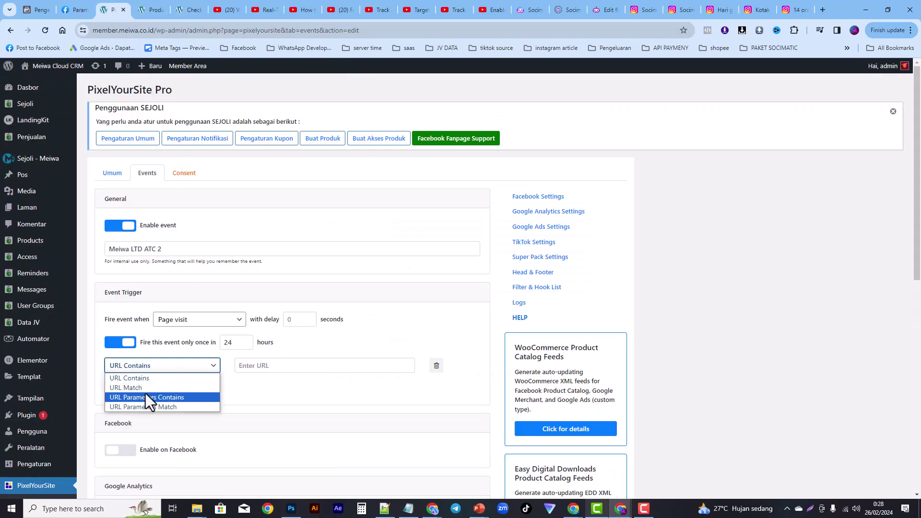
left_click(146, 389)
left_click(261, 366)
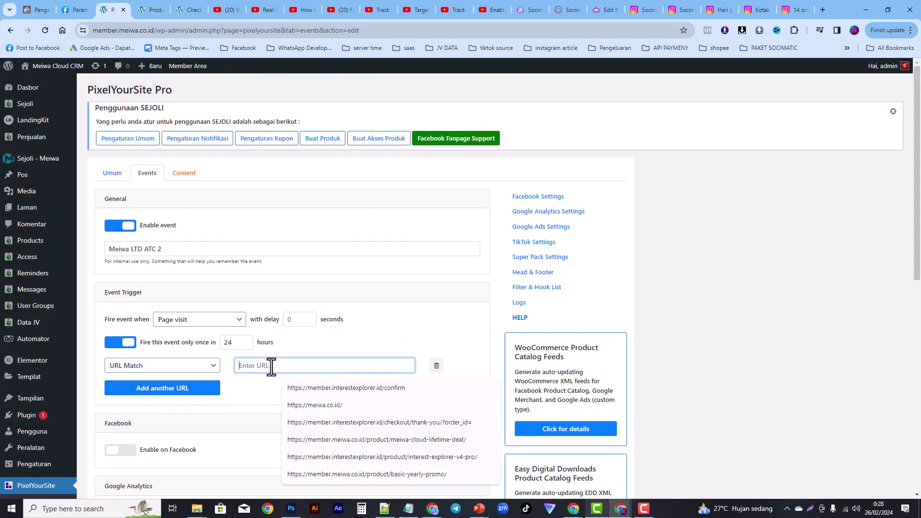
type("https://meiwa.co.id/product/meiwa-cloud-ltd-upgrade-promo/")
Step: Enable Facebook with event type AddToCart, leave extra parameters off, and save the event
scroll(346, 354, "down", 1)
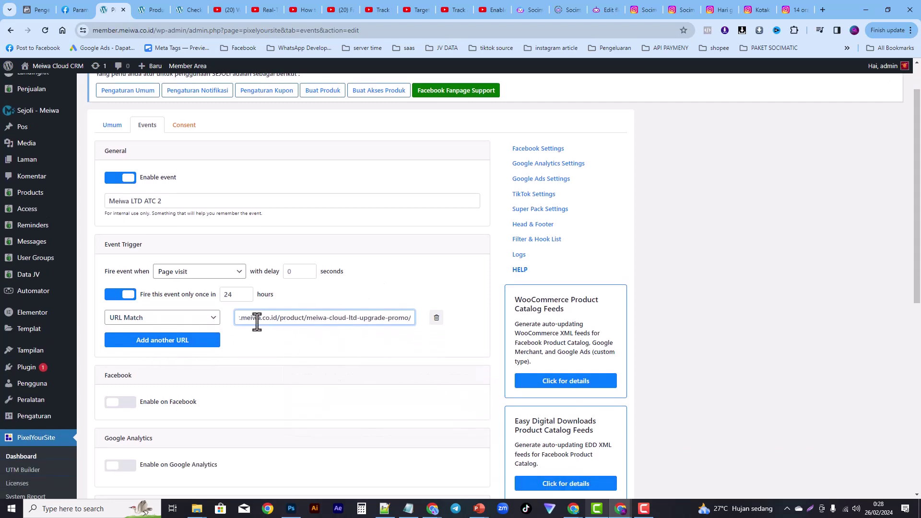
left_click(117, 405)
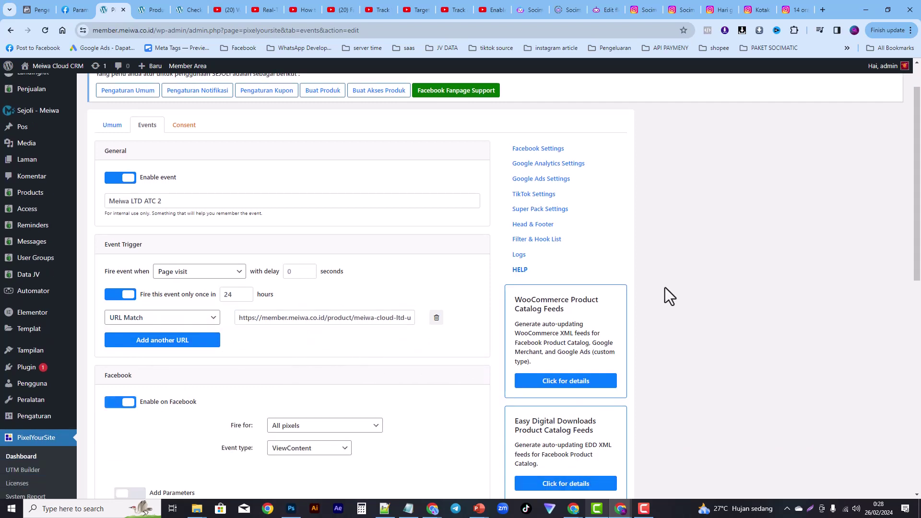
scroll(897, 304, "down", 4)
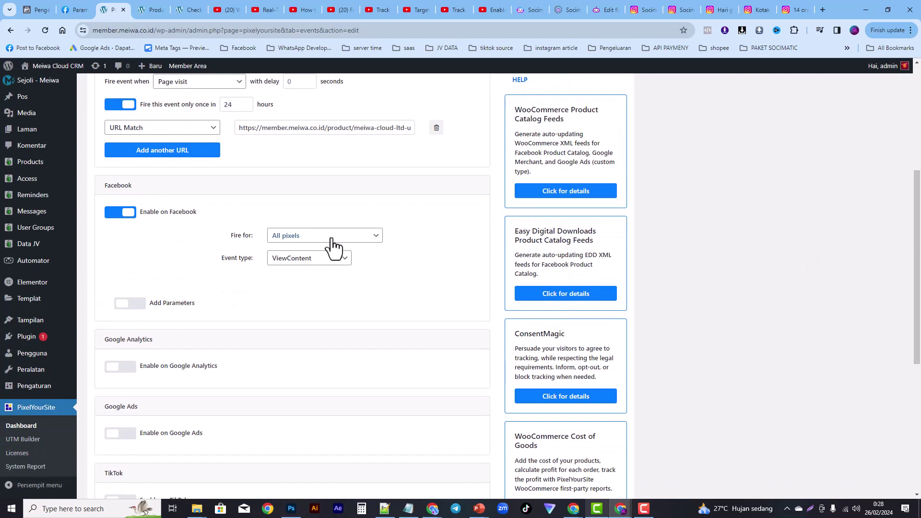
left_click(318, 262)
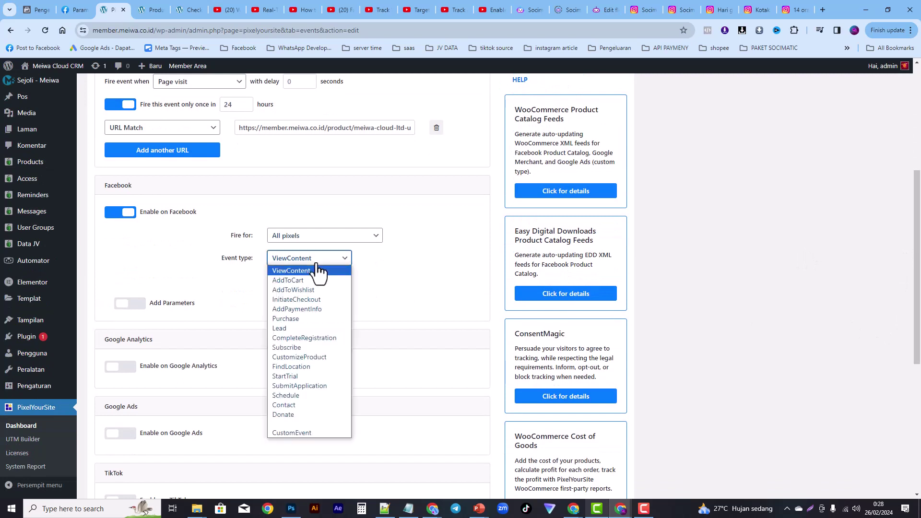
scroll(319, 273, "down", 1)
left_click(323, 213)
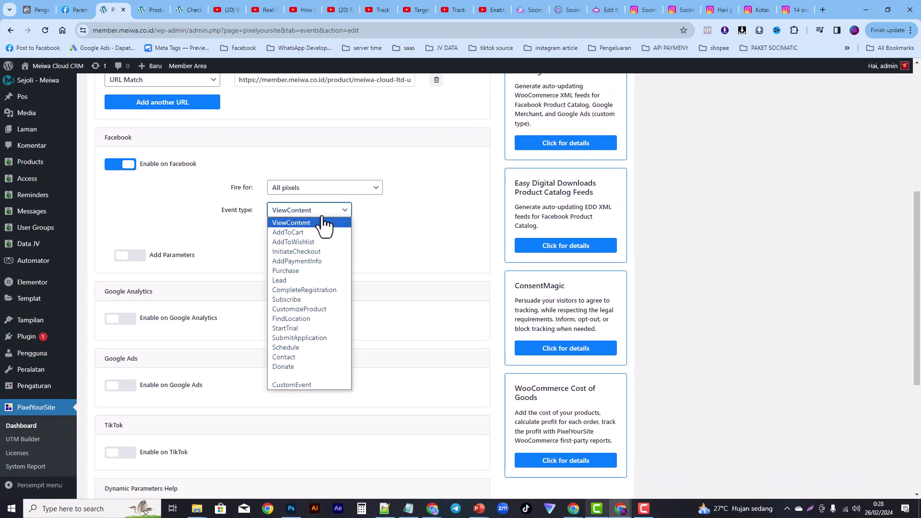
left_click(298, 234)
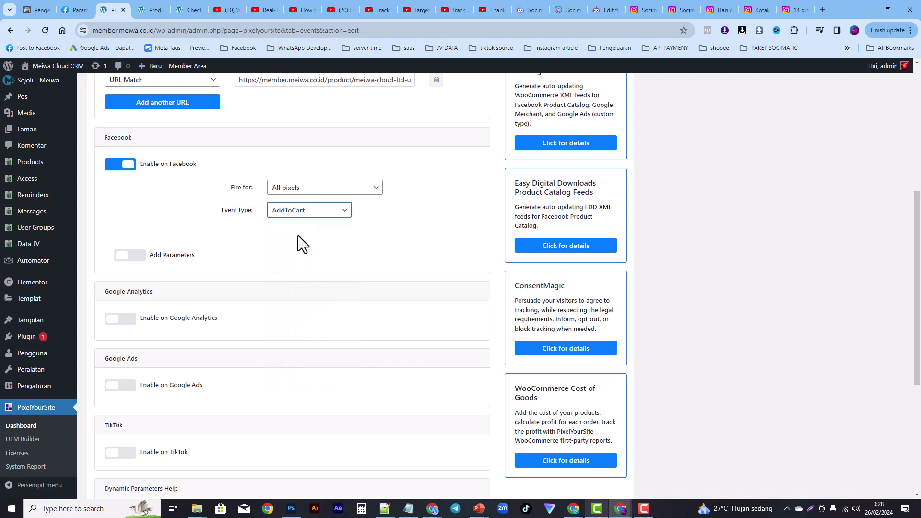
left_click(123, 259)
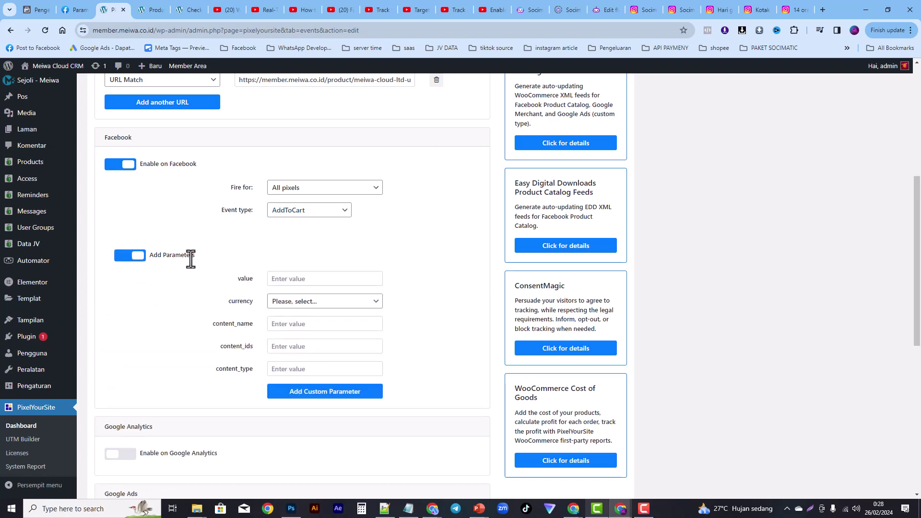
left_click(140, 259)
left_click_drag(918, 249, 899, 427)
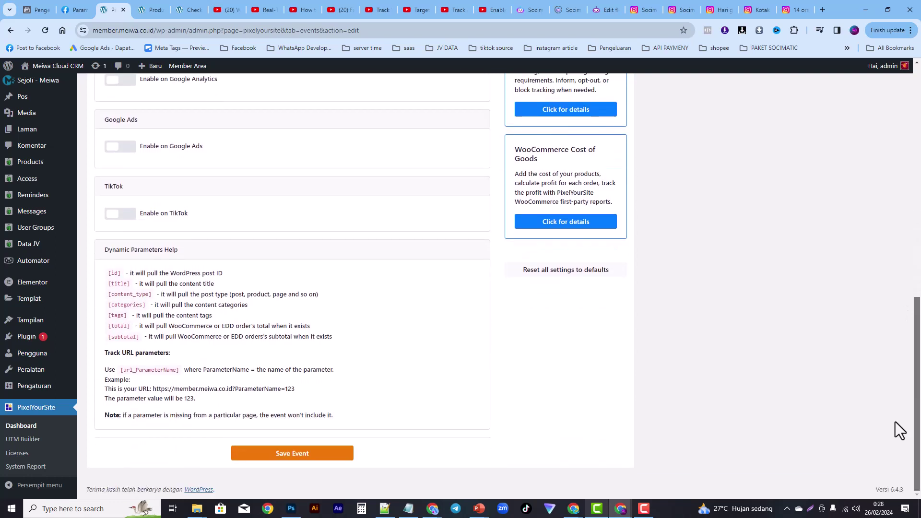
left_click(307, 456)
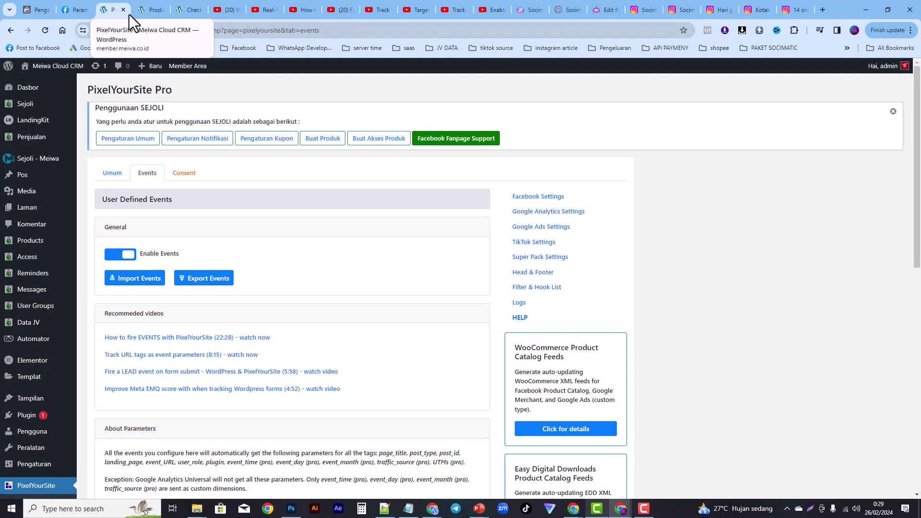
Step: Check the checkout page's pixels, reload it, and confirm Meiwa LTD ATC 2 is listed in PixelYourSite
left_click(187, 11)
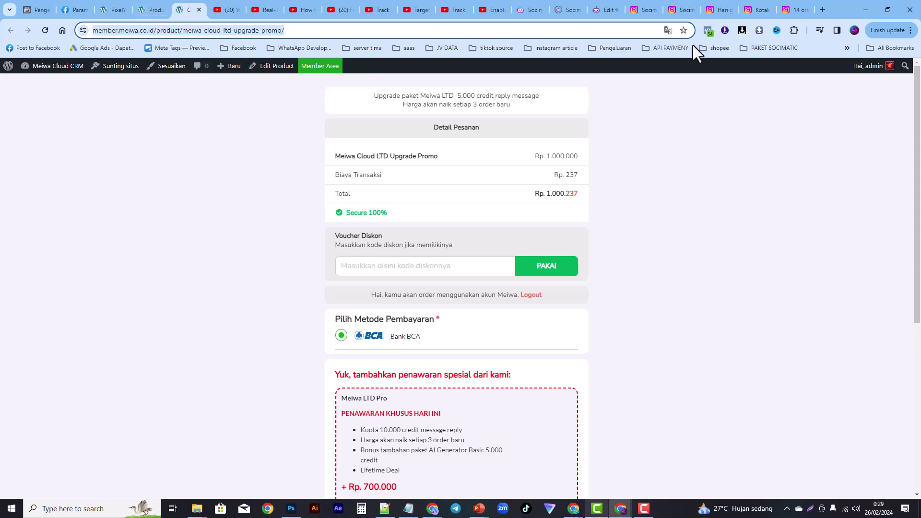
left_click(707, 35)
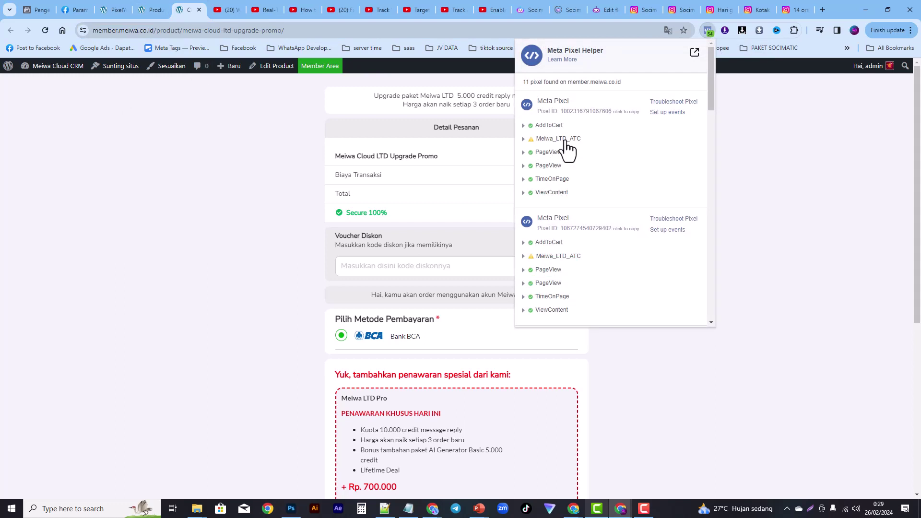
left_click(44, 29)
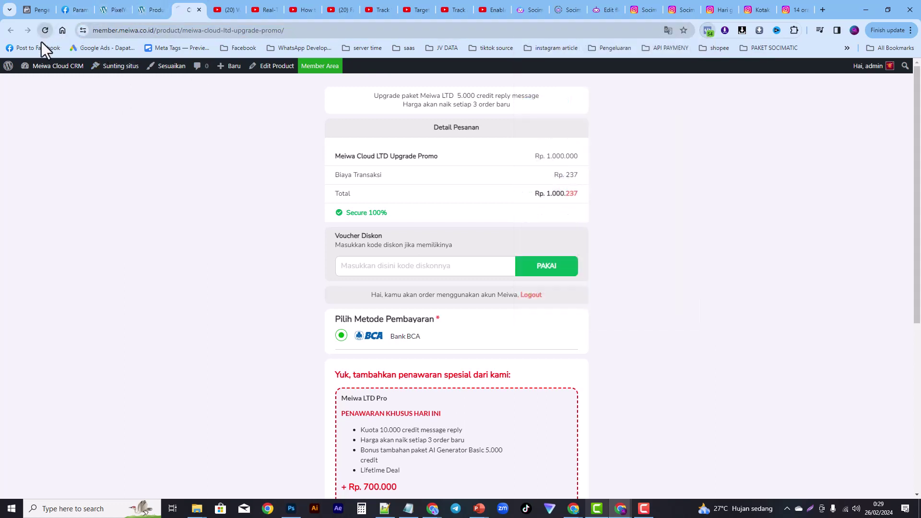
left_click(118, 7)
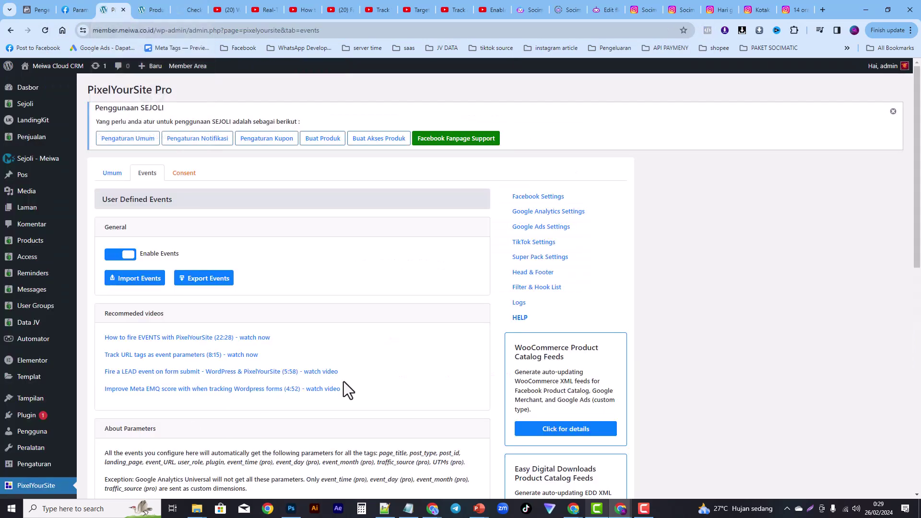
left_click_drag(919, 121, 885, 306)
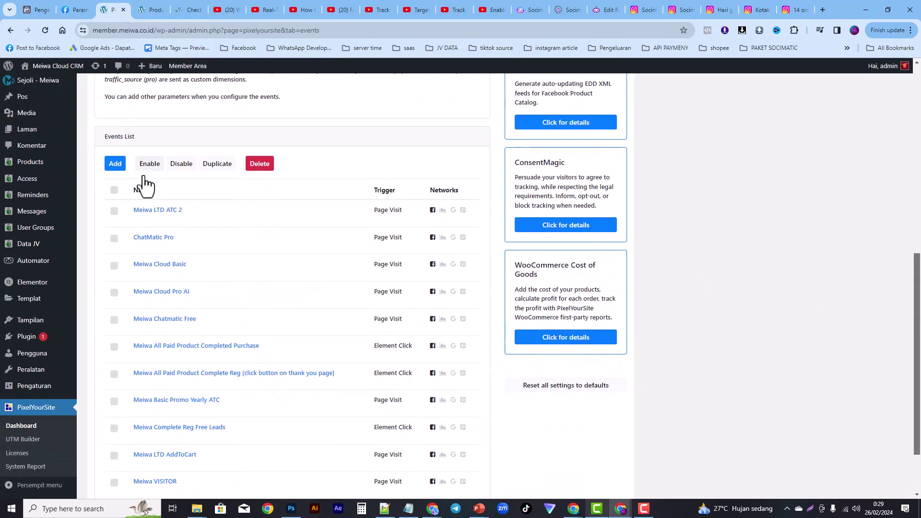
left_click(186, 11)
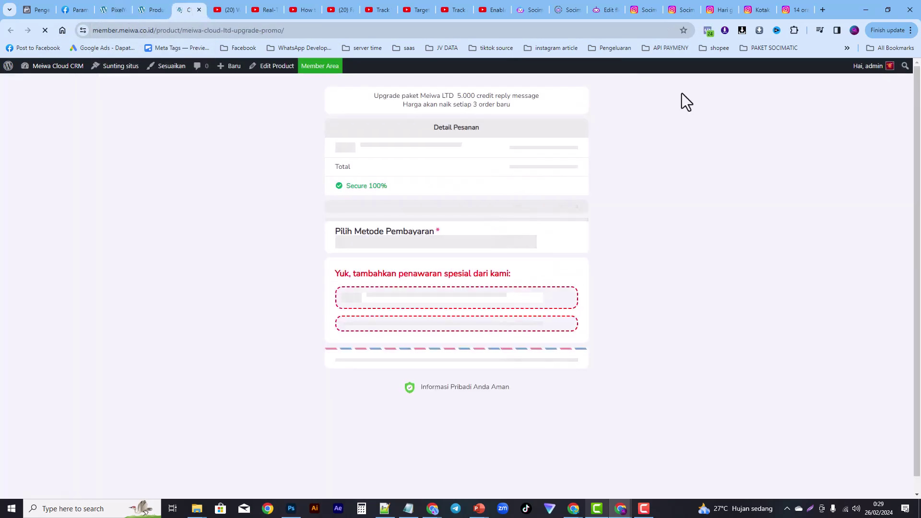
Step: Expand both AddToCart events' details in Pixel Helper, then reload the checkout page and check Test Events
left_click(708, 34)
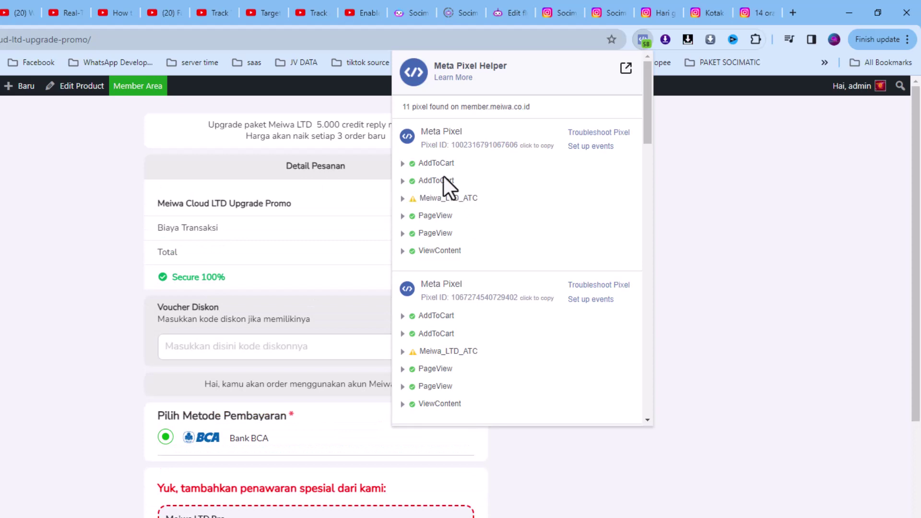
left_click(410, 182)
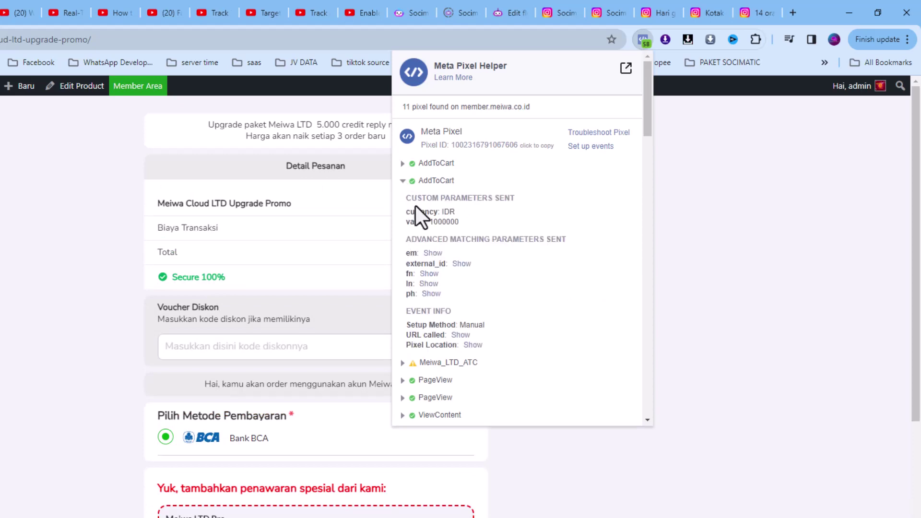
left_click(409, 164)
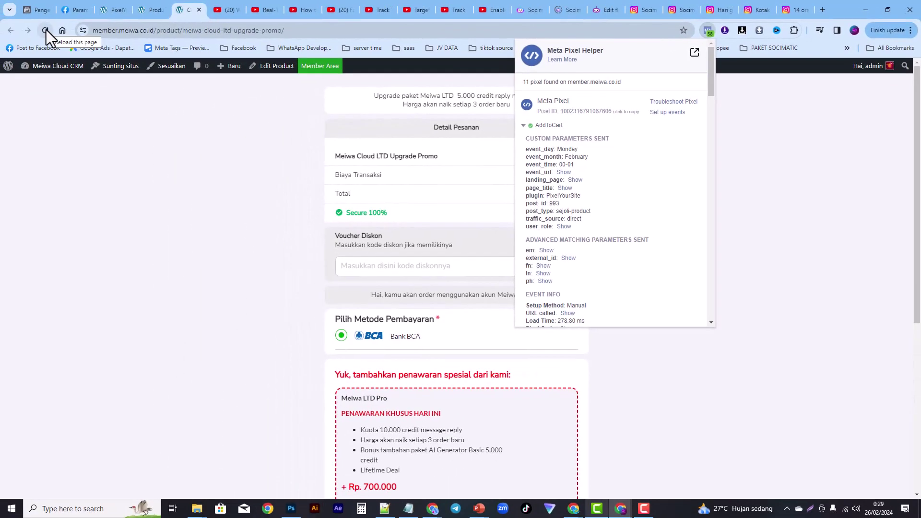
left_click(0, 40)
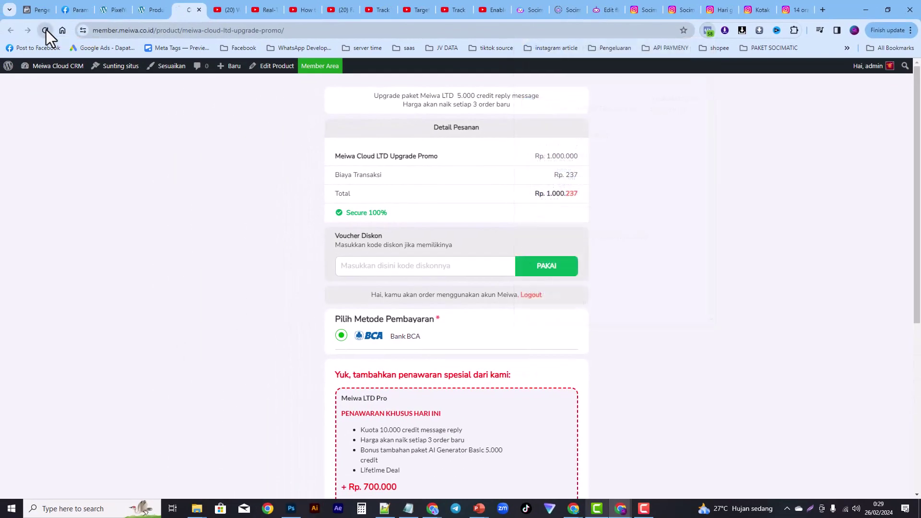
left_click(46, 30)
left_click(43, 8)
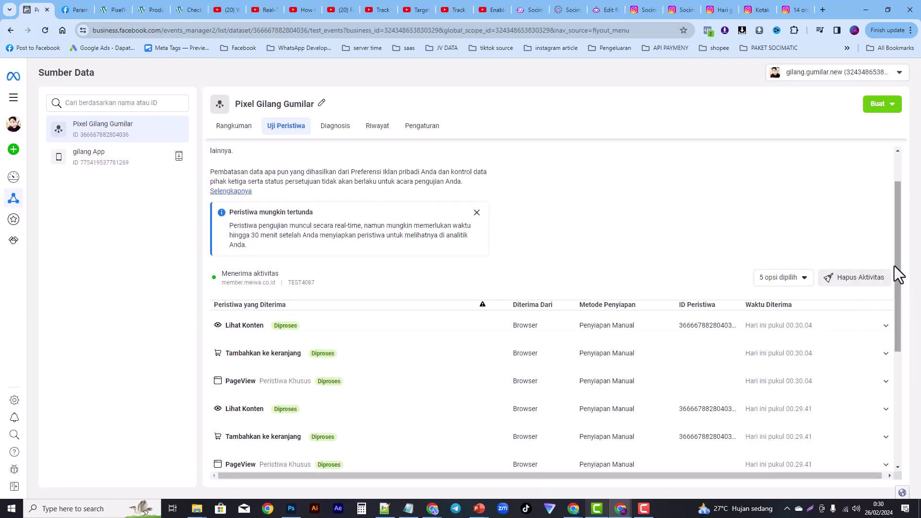
left_click_drag(899, 267, 876, 358)
left_click(191, 10)
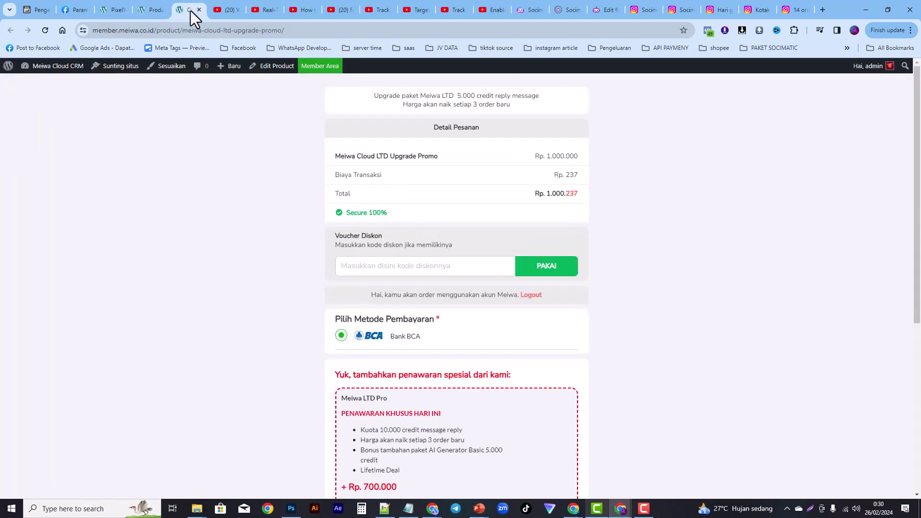
Step: View the page's pixels, then edit the Meiwa Cloud LTD Upgrade Promo product
left_click(708, 34)
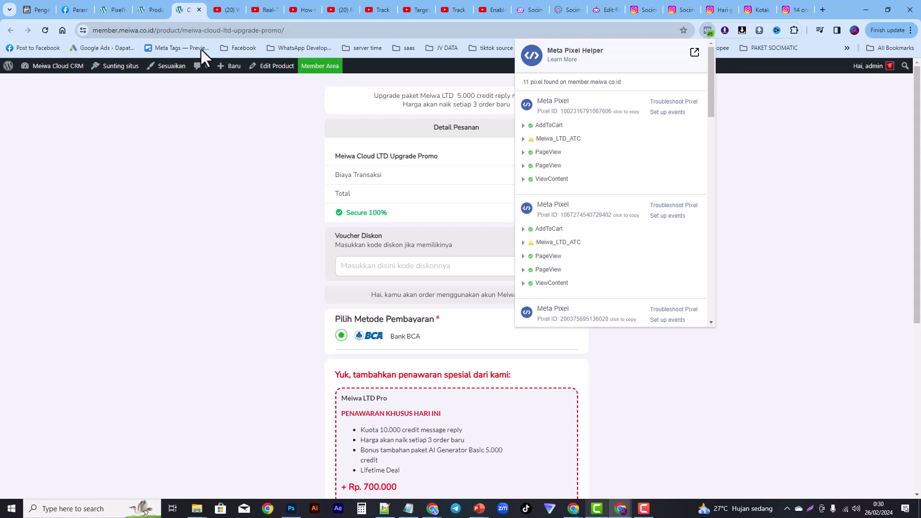
left_click(275, 69)
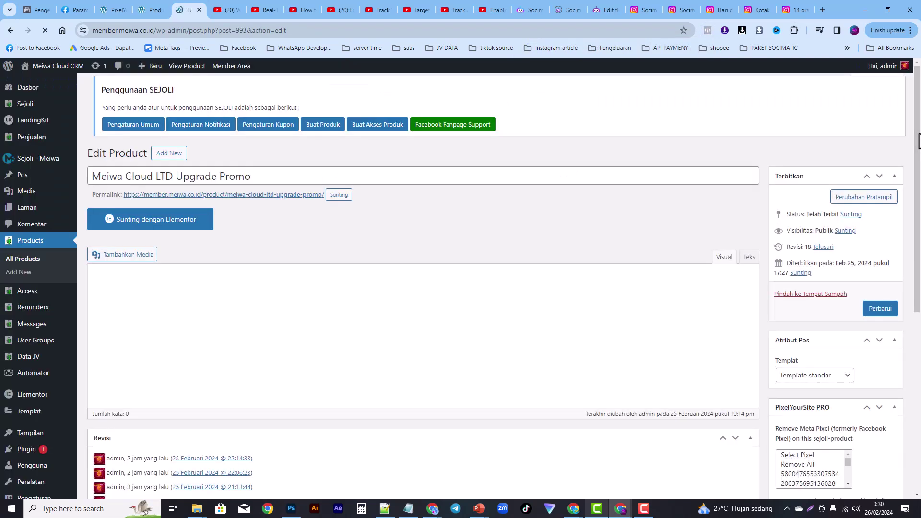
Step: Uncheck Aktifkan Facebook Pixel in the product's Sejoli Setup
scroll(915, 134, "down", 6)
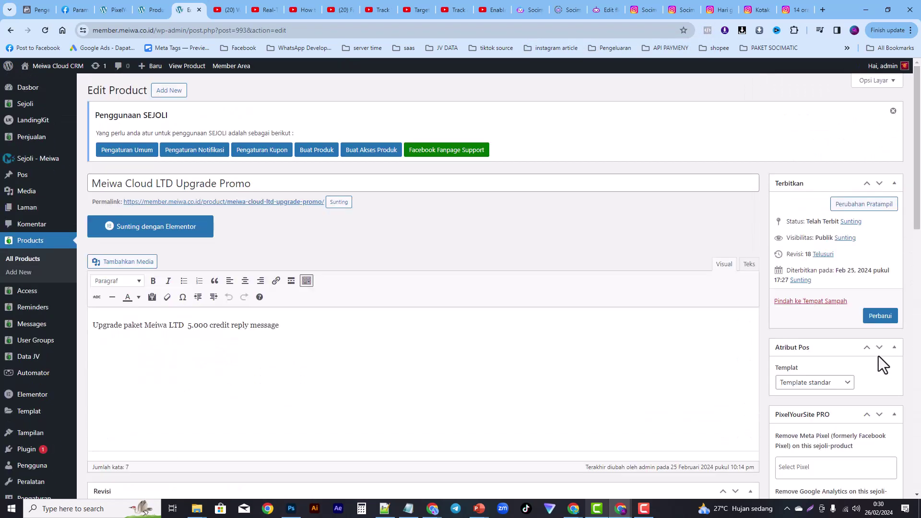
scroll(916, 293, "down", 4)
scroll(912, 336, "down", 10)
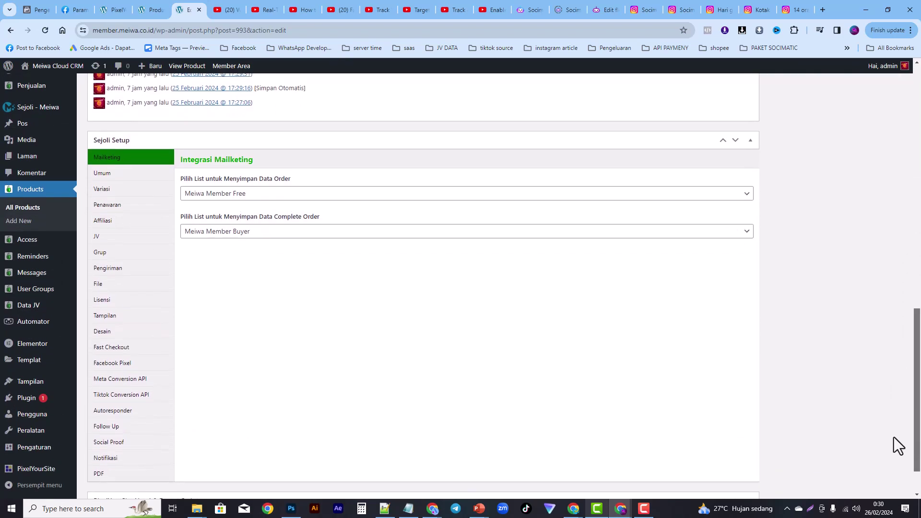
left_click(128, 362)
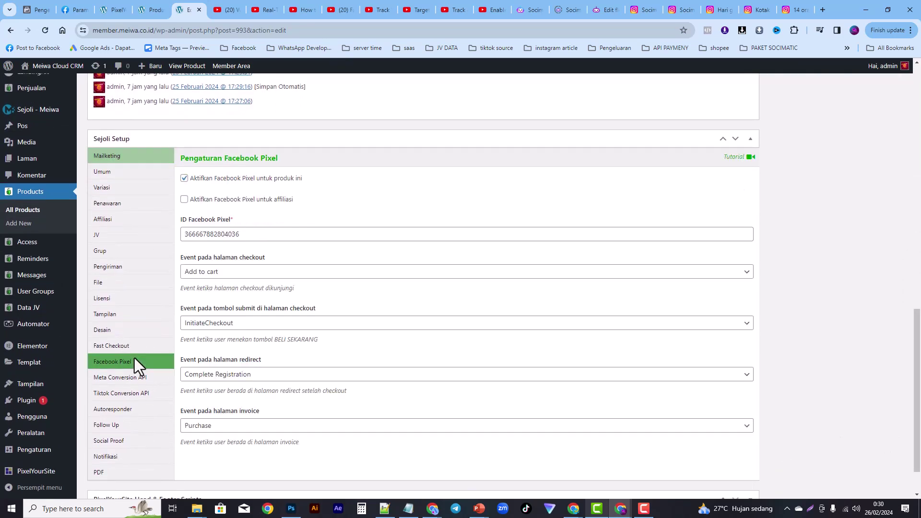
left_click(184, 179)
left_click(184, 178)
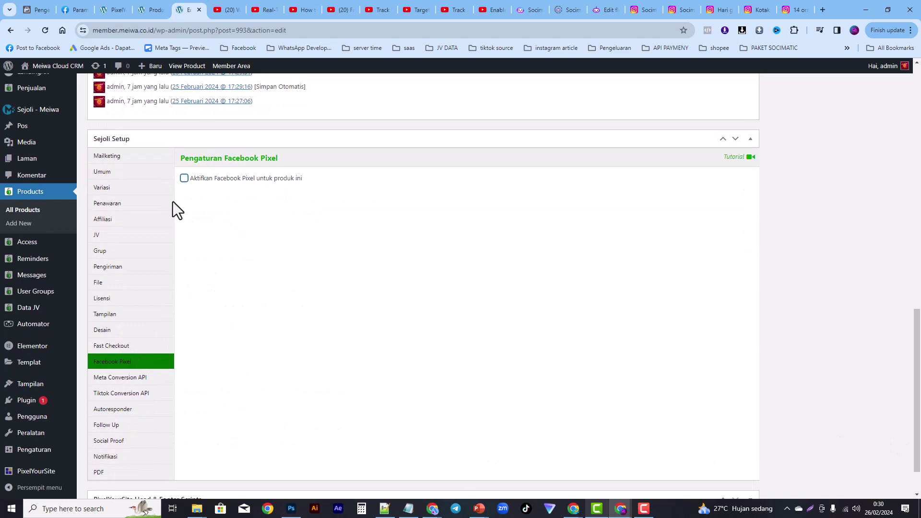
Step: Uncheck Aktifkan Meta Conversion API and update the product with Perbarui
left_click(119, 378)
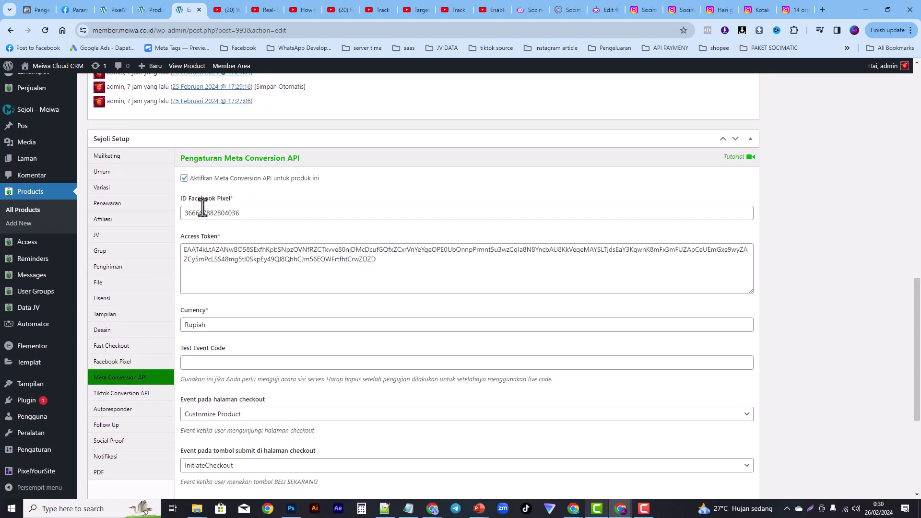
left_click(184, 178)
left_click_drag(915, 360, 916, 151)
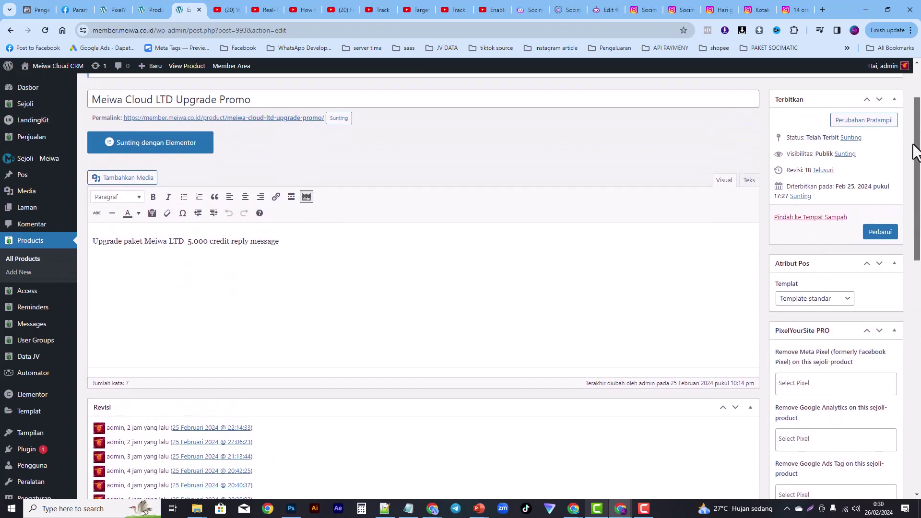
left_click(879, 235)
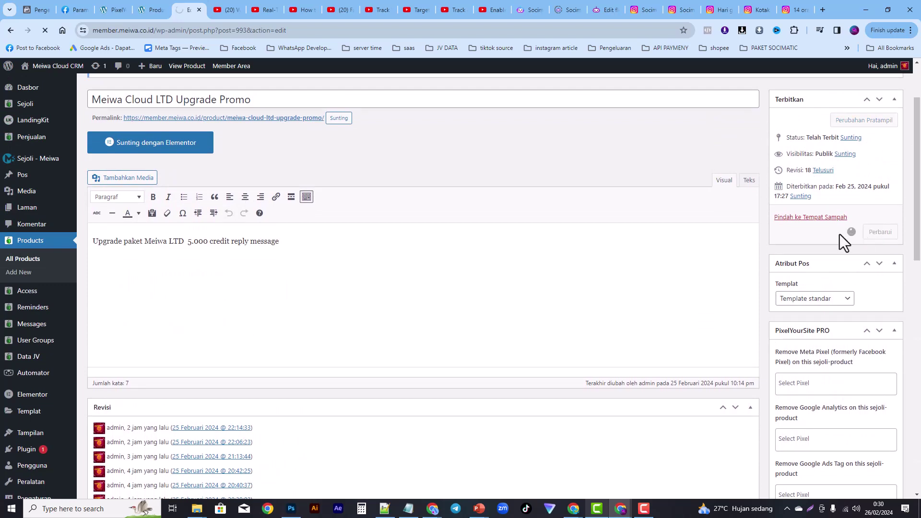
left_click(39, 10)
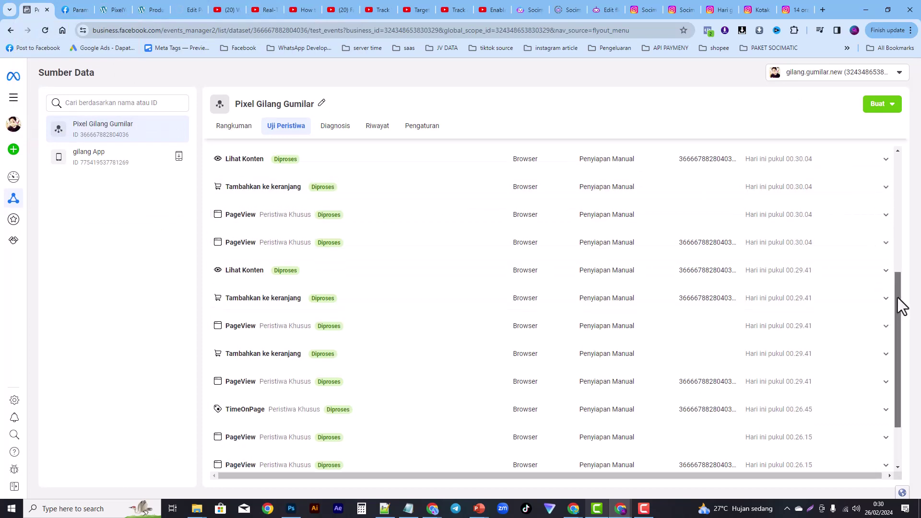
Step: Clear all test activity with Hapus Aktivitas, then open the product's checkout page via its permalink
left_click_drag(899, 303, 907, 237)
left_click(859, 248)
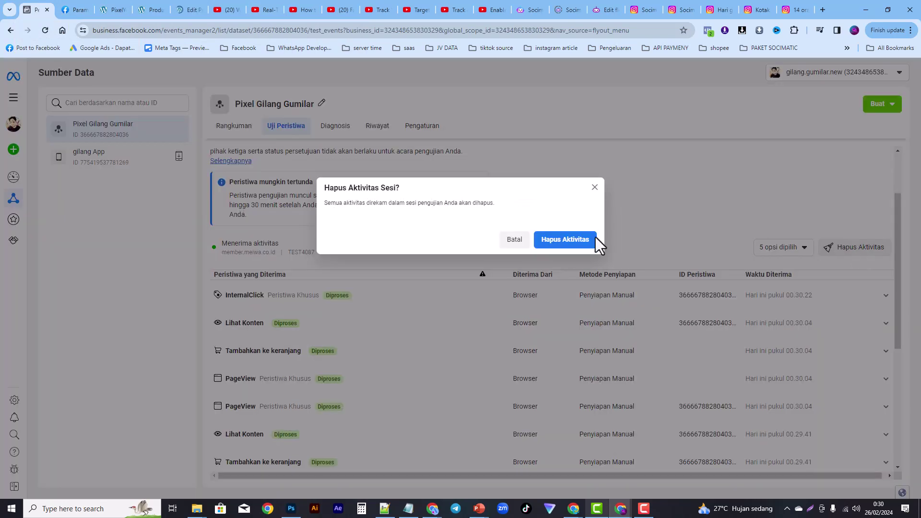
left_click(594, 239)
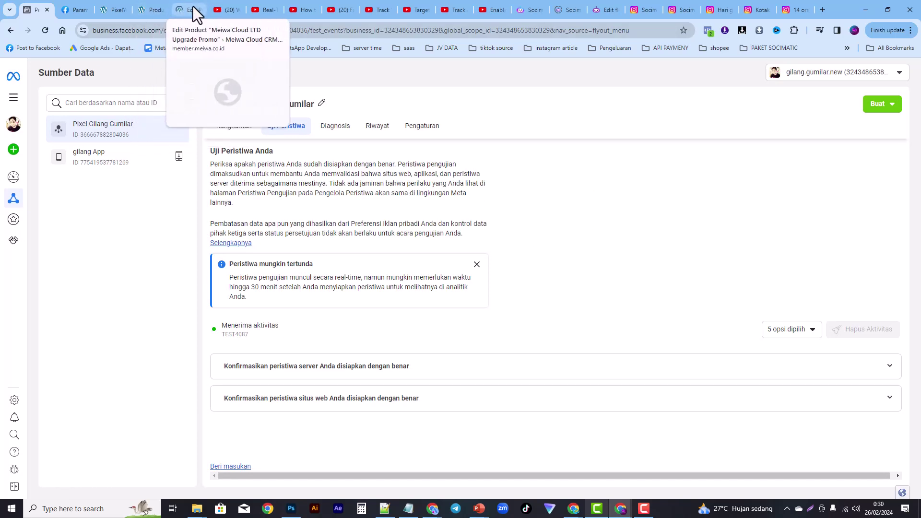
left_click(192, 10)
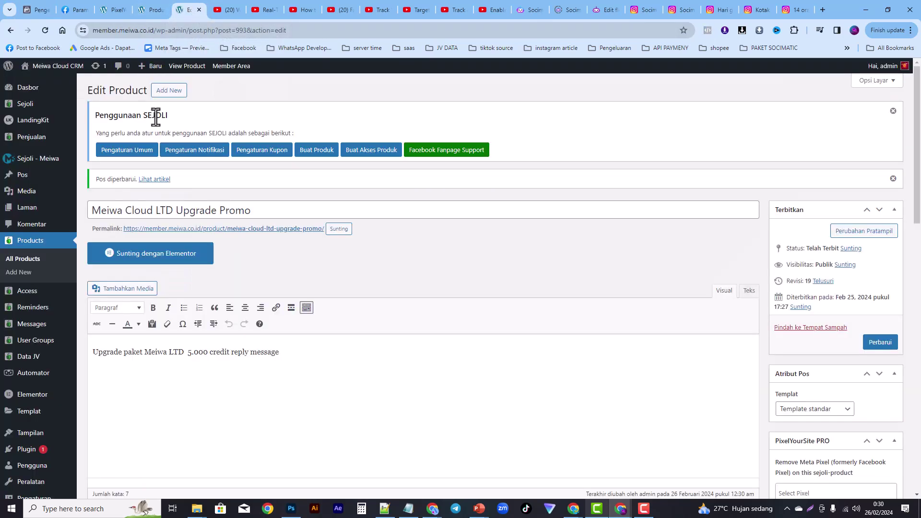
left_click(259, 229)
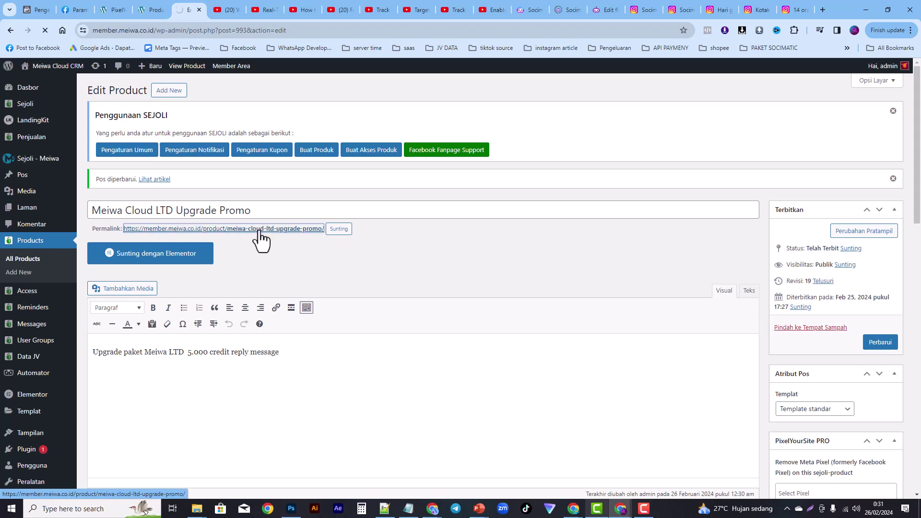
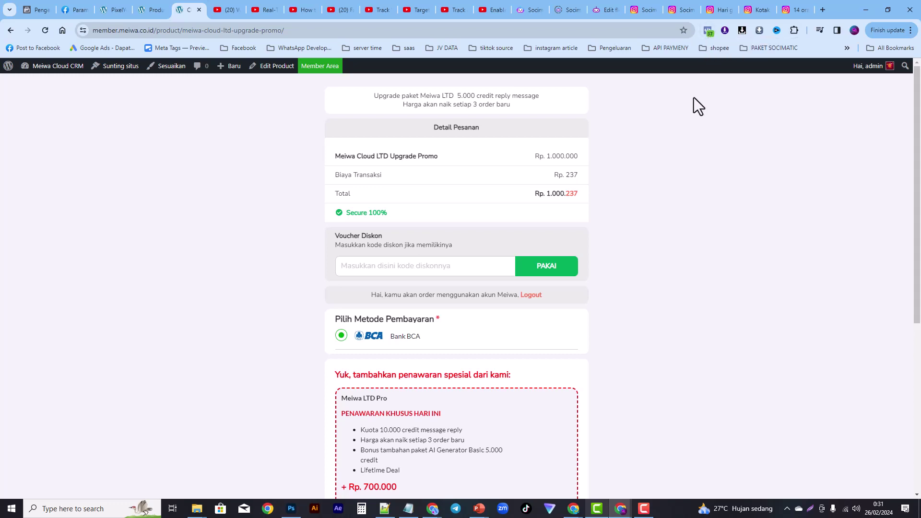
Step: Check the 9 Meta pixels on the upgrade checkout page, then view the pixel's test events in Events Manager
left_click(709, 30)
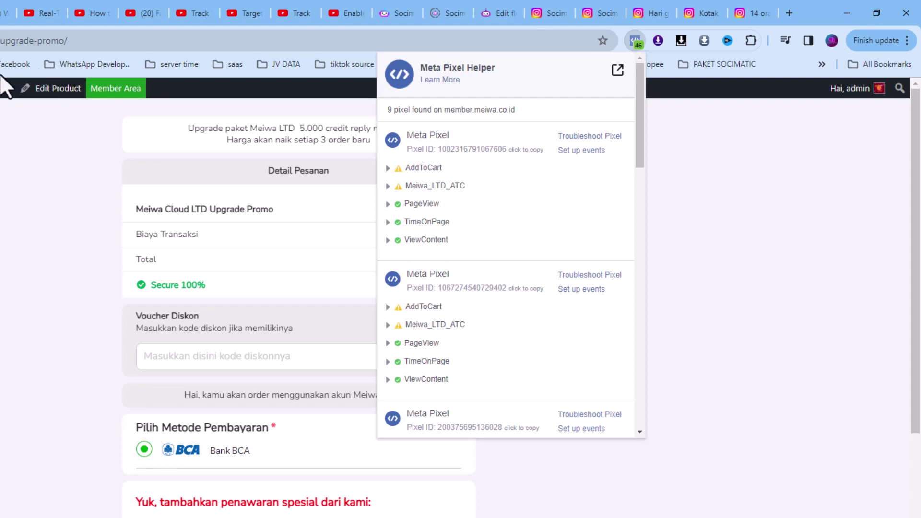
mouse_move(5, 88)
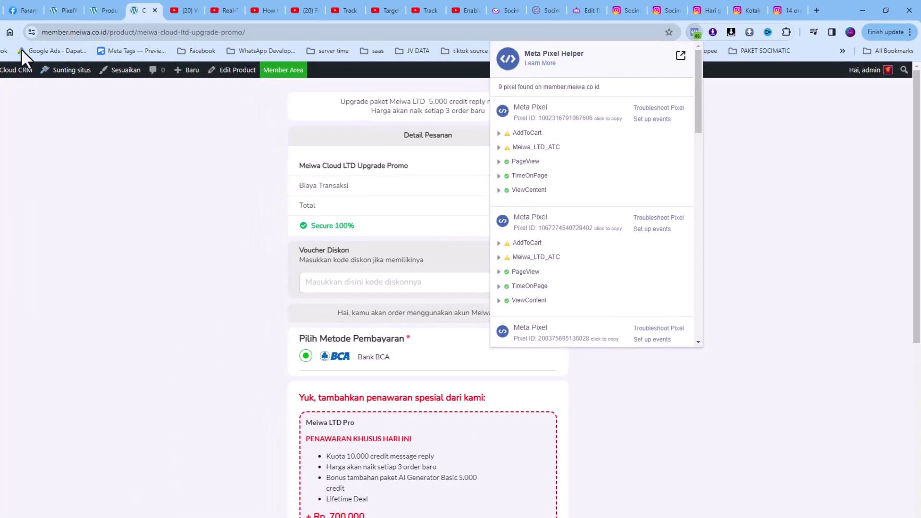
left_click(42, 12)
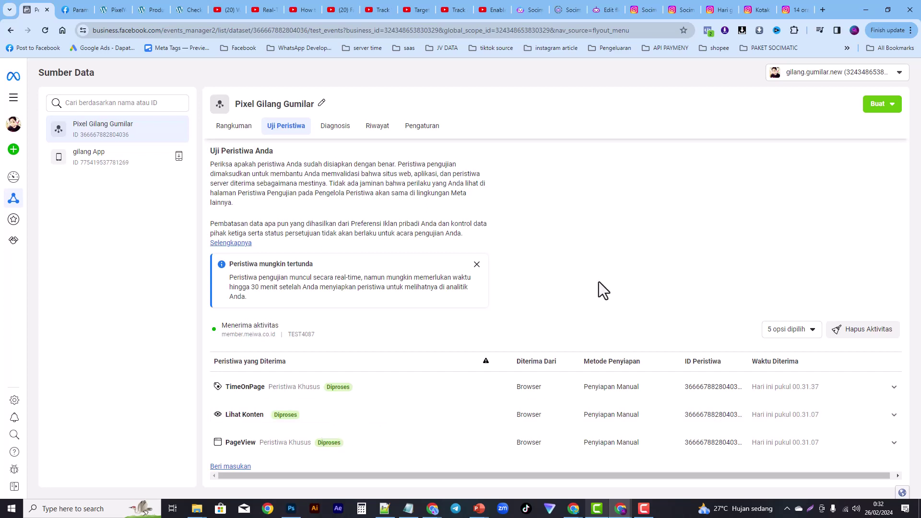
Step: Dismiss the 'Peristiwa mungkin tertunda' notice and go to the exabytes_id free BIZ.ID domain post
left_click(477, 264)
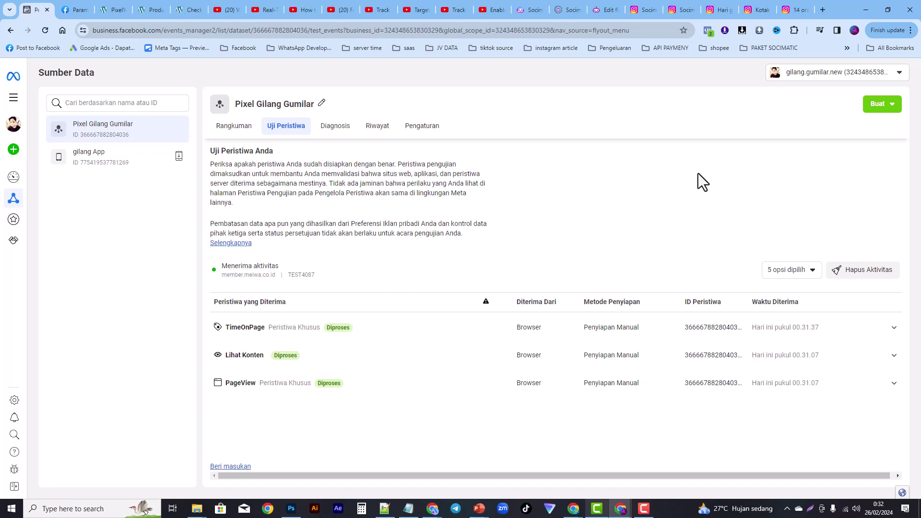
left_click(795, 9)
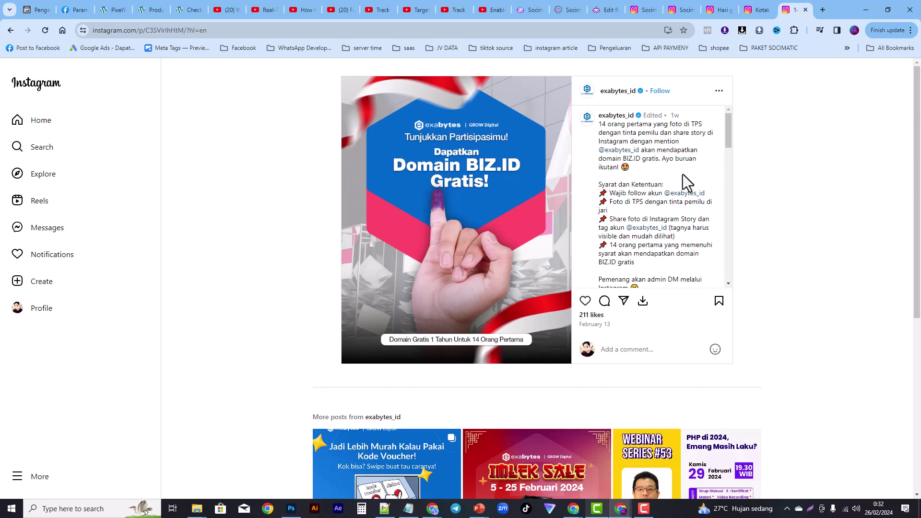
Step: Read the exabytes_id giveaway caption and comments, then go to the socimatic.id profile
left_click_drag(728, 132, 727, 145)
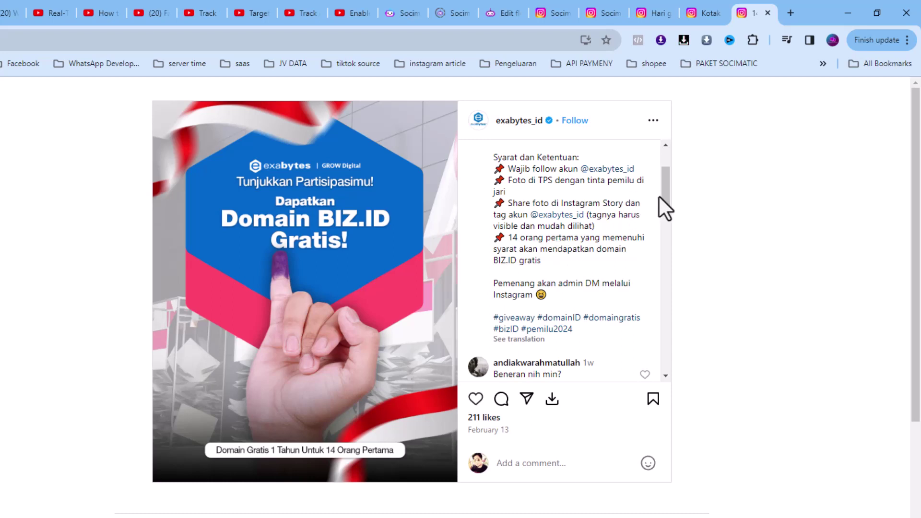
left_click_drag(662, 203, 652, 175)
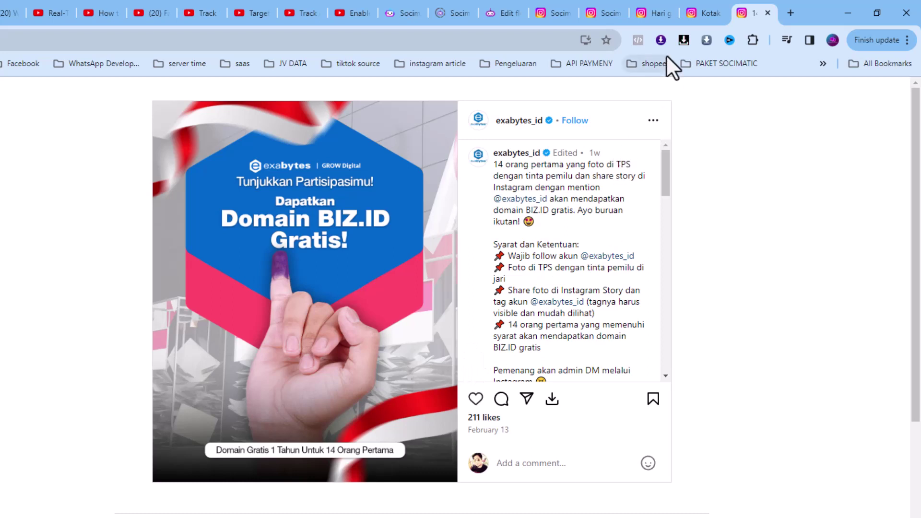
left_click(607, 13)
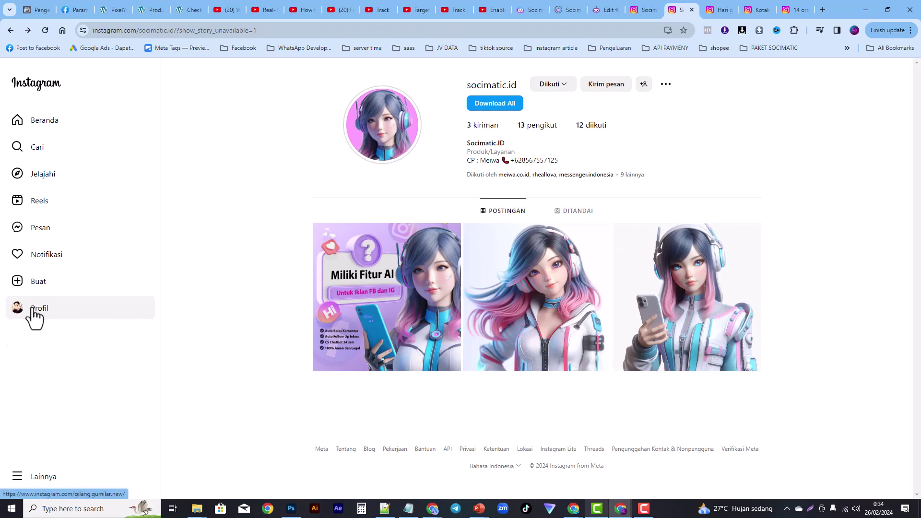
Step: Reply 'mau' to the socimatic.id discount story, then close the story
left_click(382, 147)
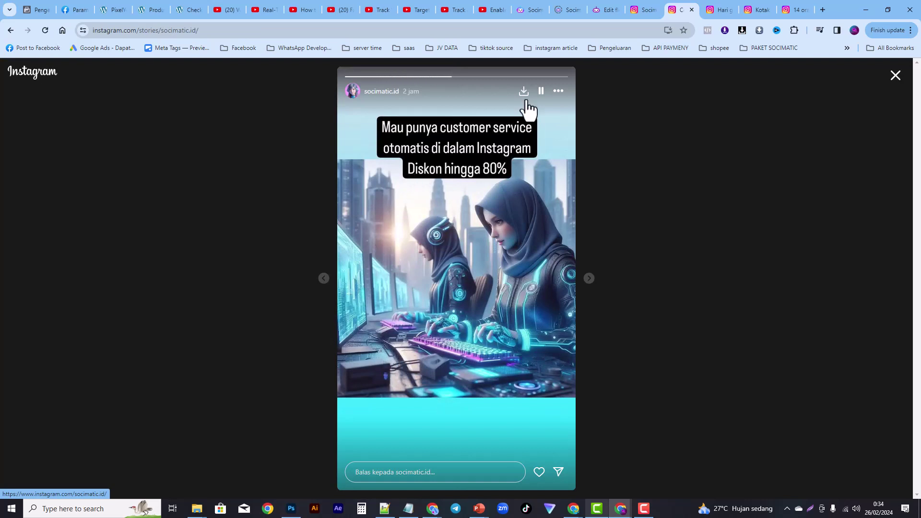
left_click(541, 91)
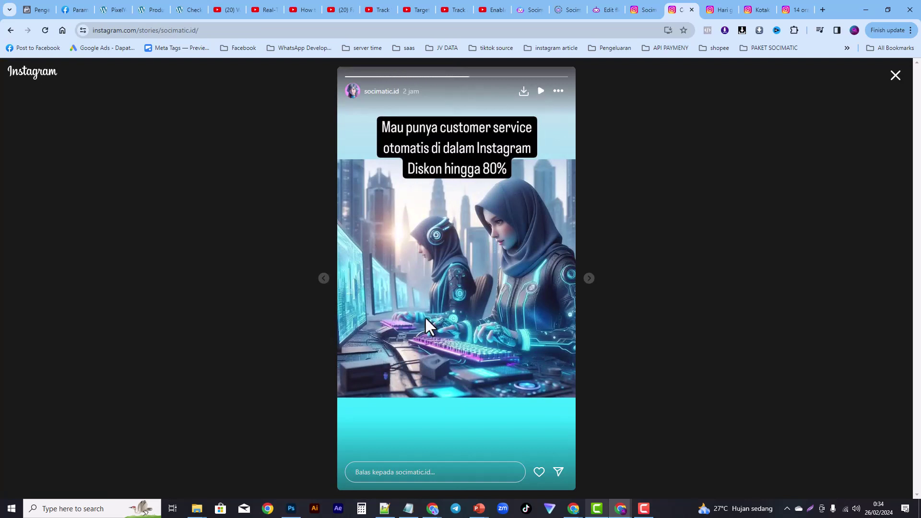
left_click(393, 474)
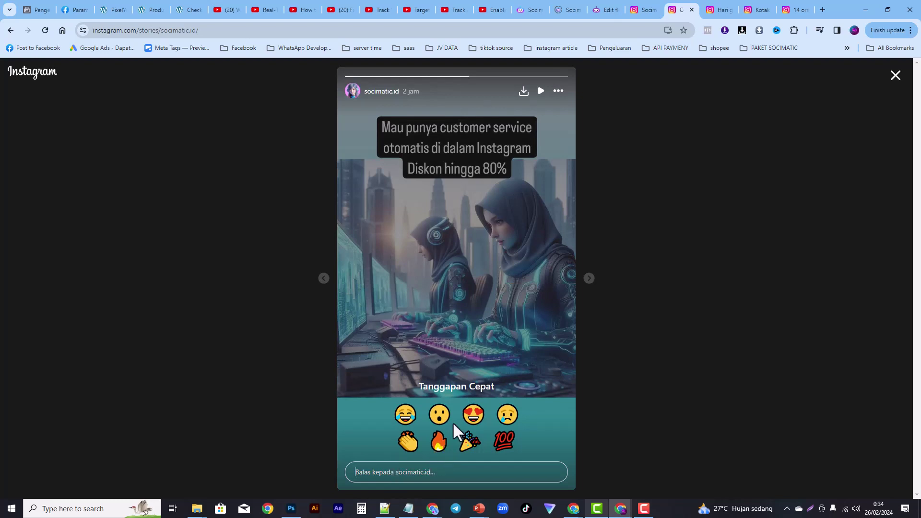
type("mau")
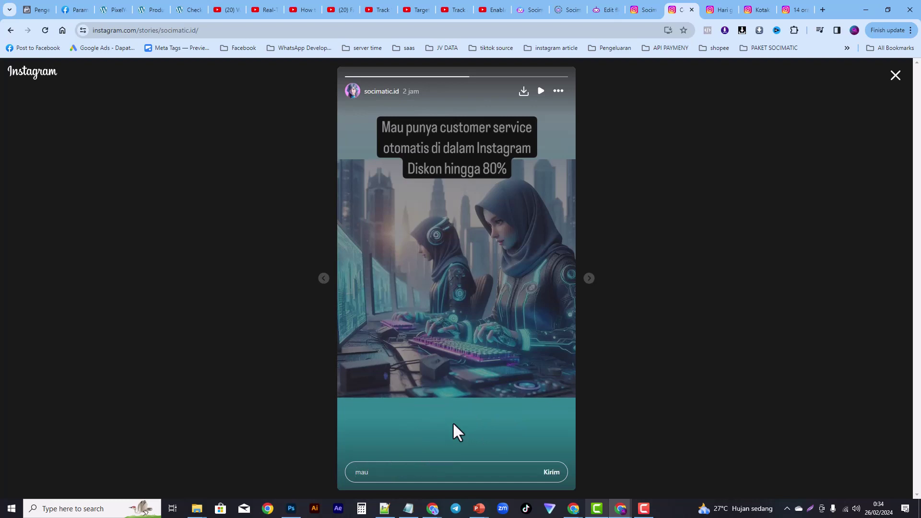
key("Return")
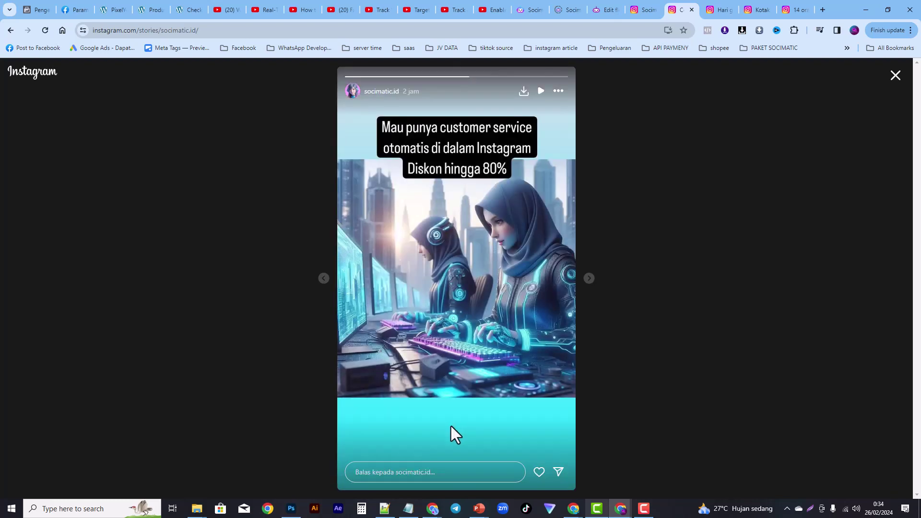
left_click(896, 76)
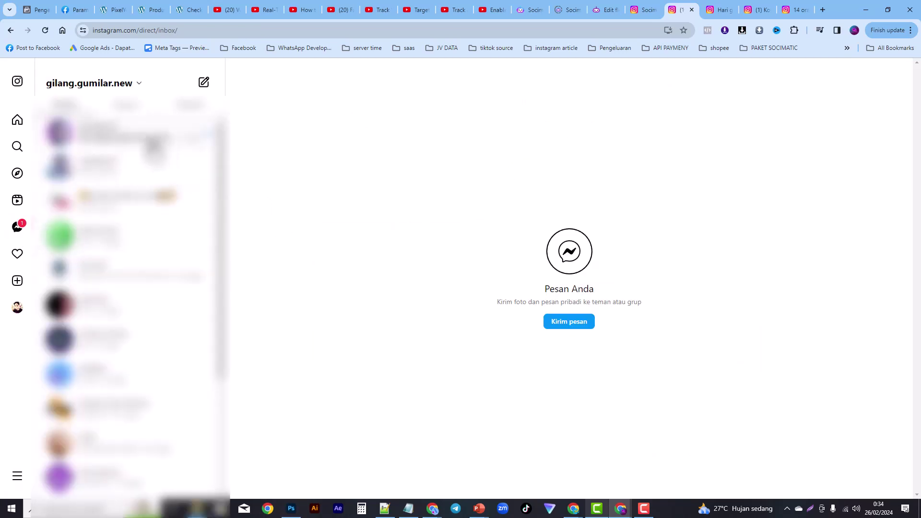
Step: View the Socimatic.ID chat's automated discount reply, then return to the exabytes_id post
left_click(154, 144)
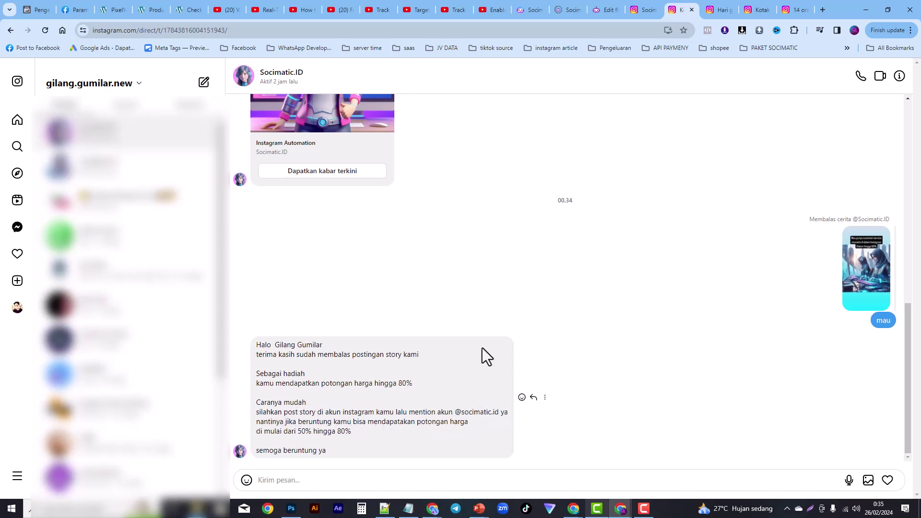
left_click(797, 11)
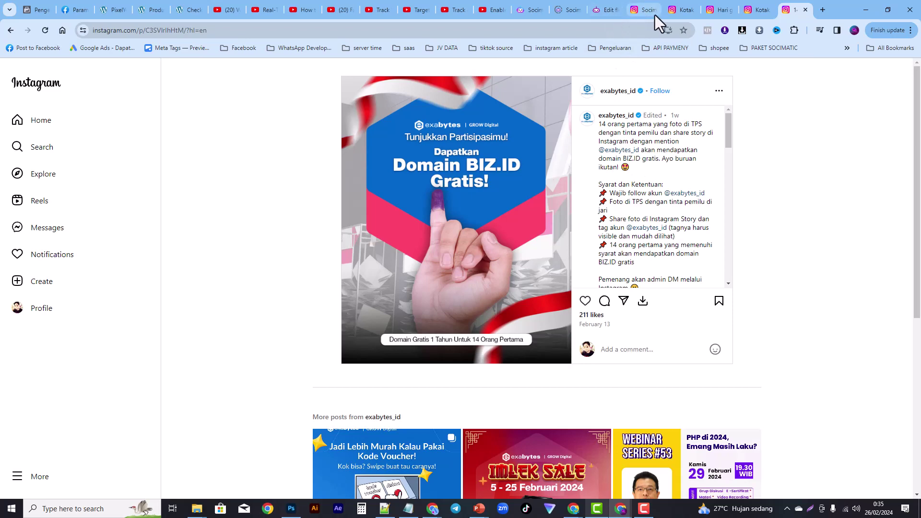
Step: Return to the Socimatic.ID direct-message chat with the up-to-80% discount reply
left_click(678, 10)
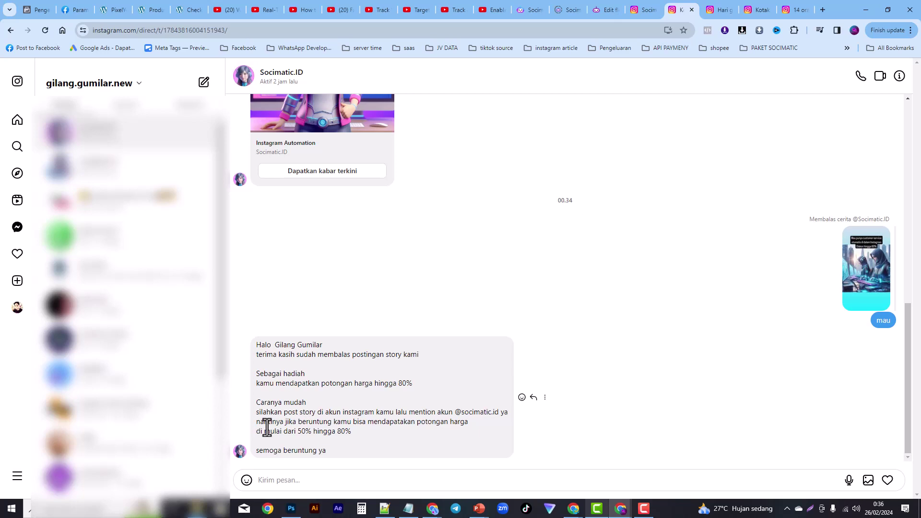
left_click_drag(257, 413, 352, 430)
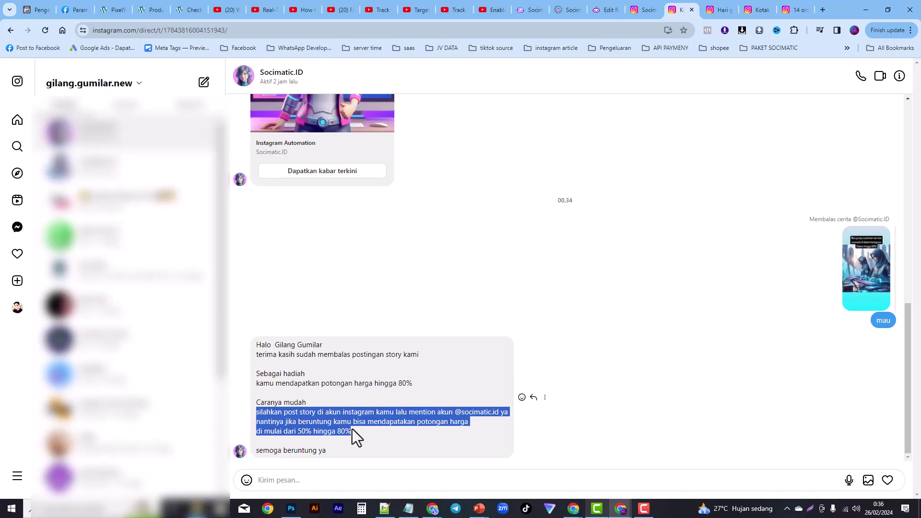
left_click(352, 429)
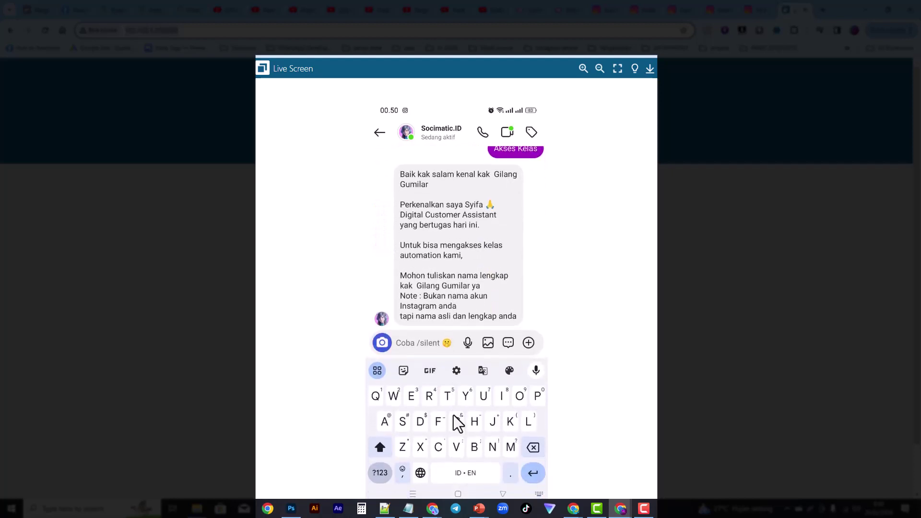
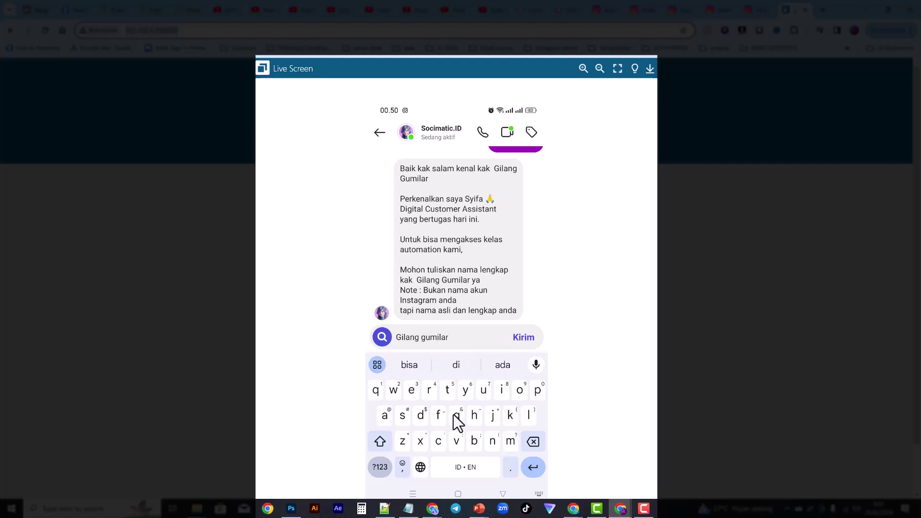
Step: Send the bot the contact's full name, then their e-mail address
key("Return")
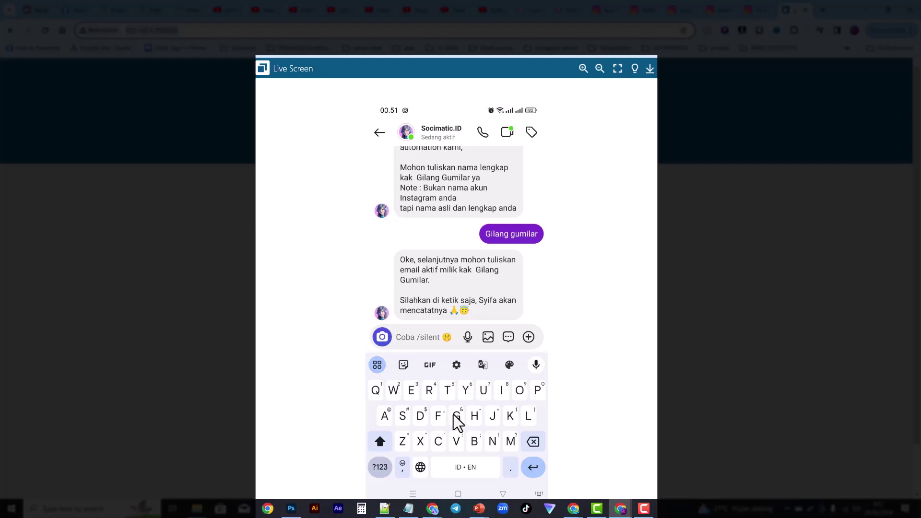
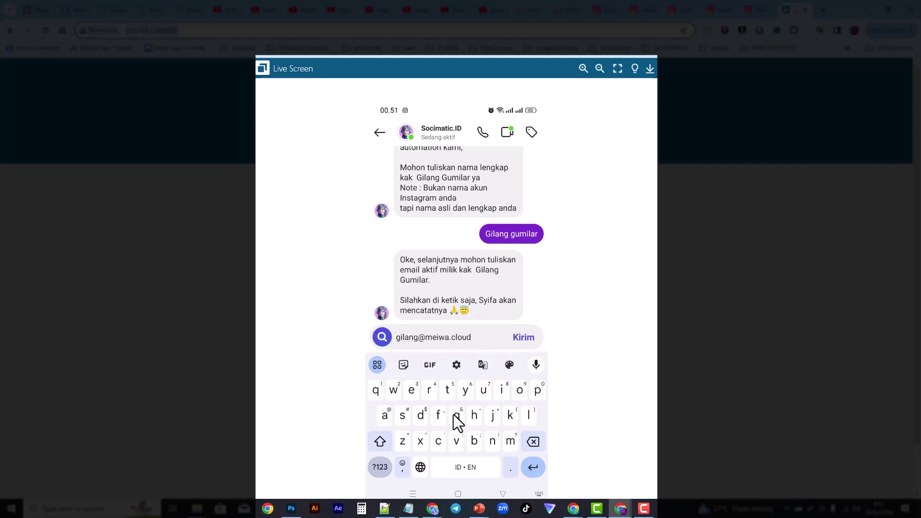
key("Return")
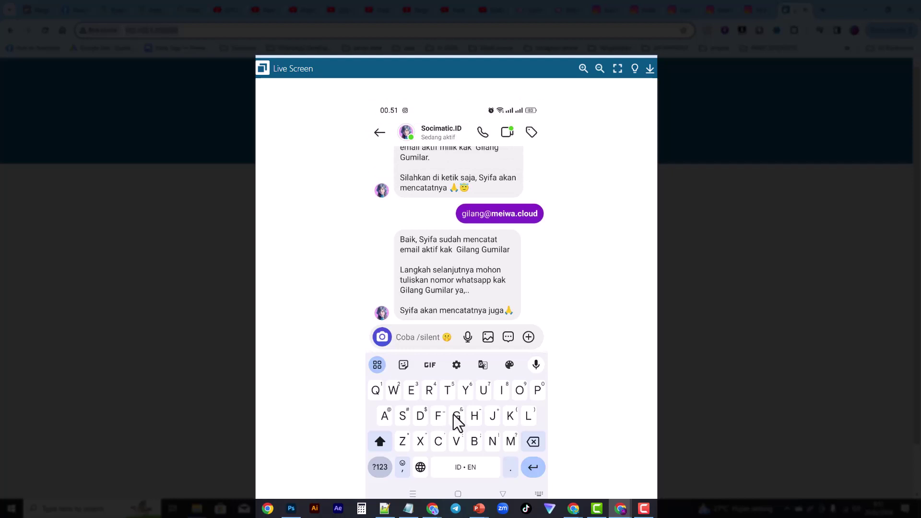
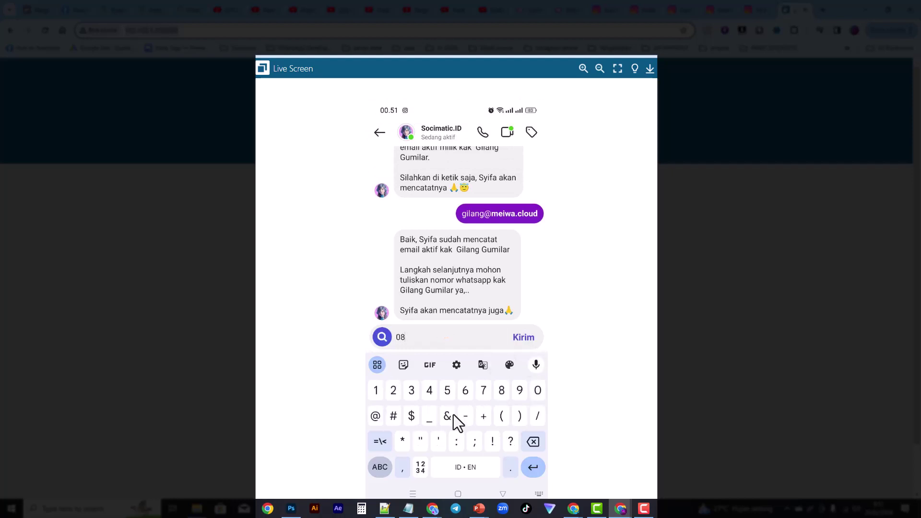
Step: Send the contact's WhatsApp number as the bot's final answer
key("Return")
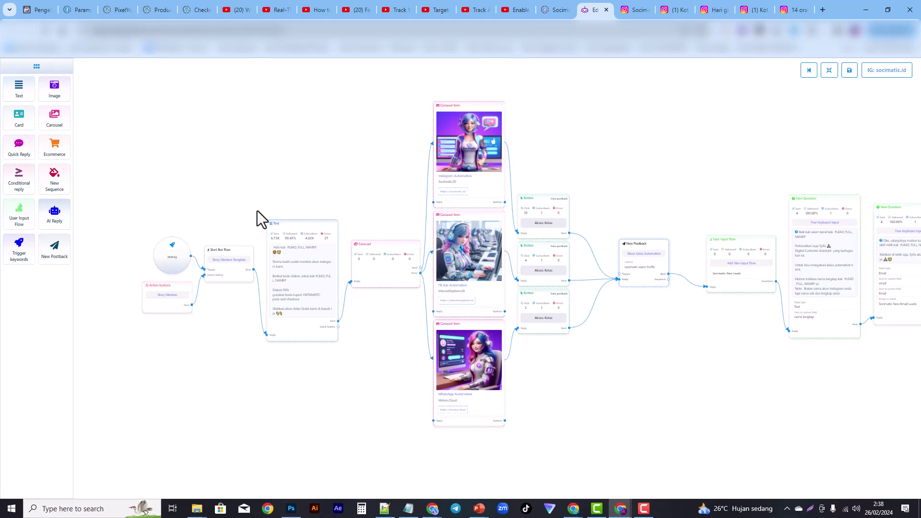
Step: Tidy the flow's beginning by moving the start node and Text node up
mouse_move(285, 185)
left_mouse_down()
mouse_move(331, 148)
mouse_move(269, 137)
mouse_move(246, 162)
mouse_move(282, 177)
left_mouse_up()
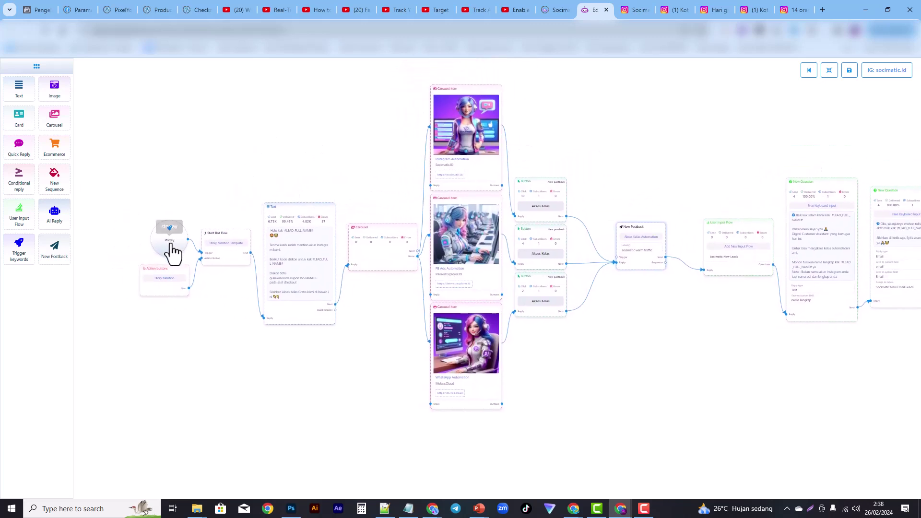
left_click_drag(163, 218, 154, 201)
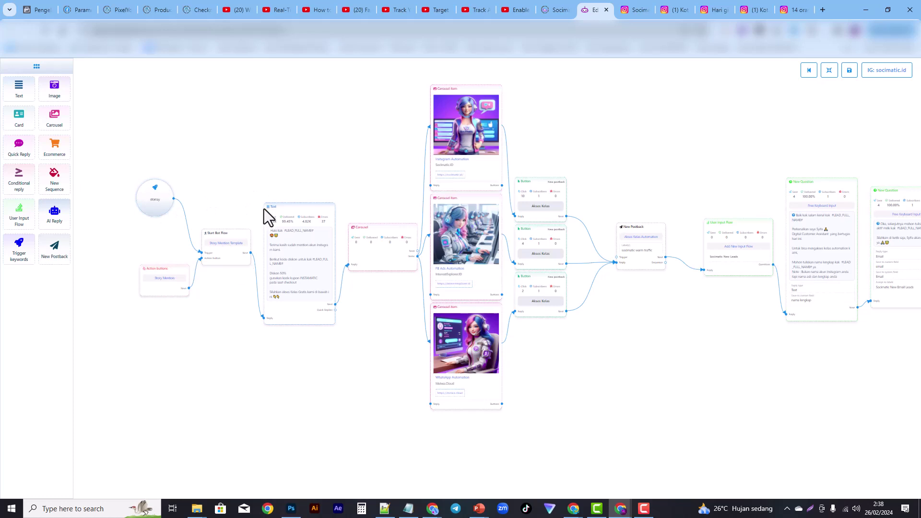
left_click_drag(293, 228, 293, 191)
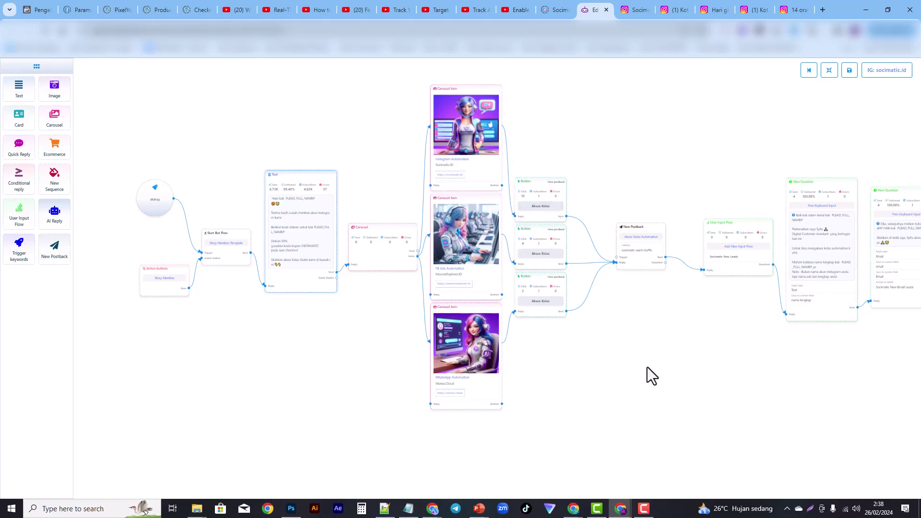
Step: Review the question steps, final carousel and buttons across the flow, then go to live chat
left_click_drag(641, 362, 374, 370)
left_click_drag(612, 373, 487, 369)
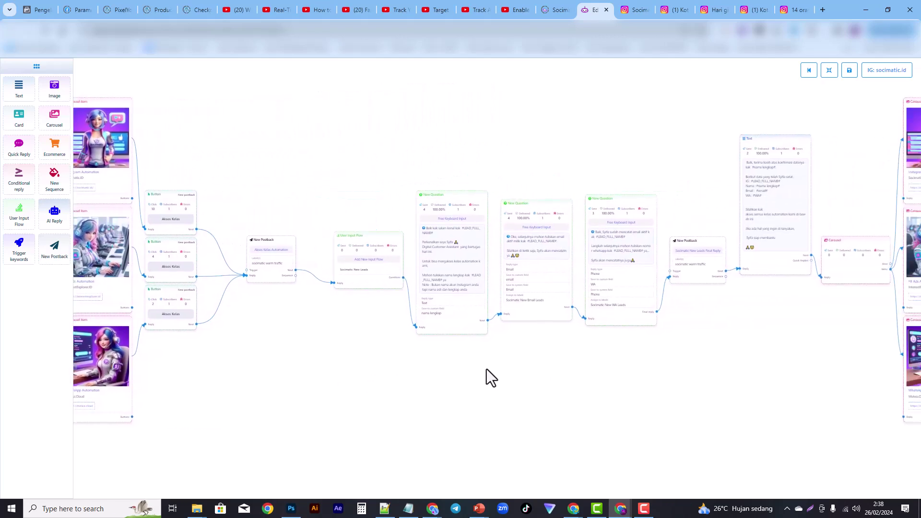
scroll(488, 367, "up", 2)
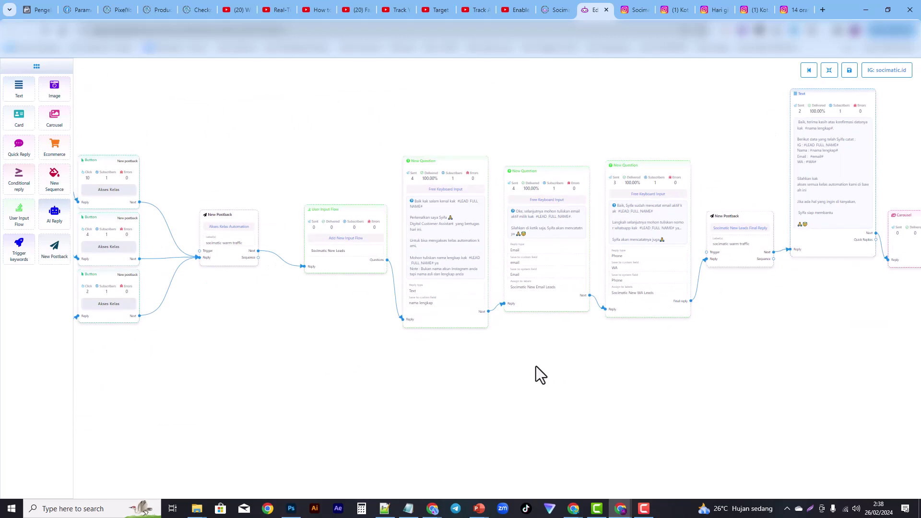
scroll(536, 366, "up", 1)
scroll(536, 366, "up", 3)
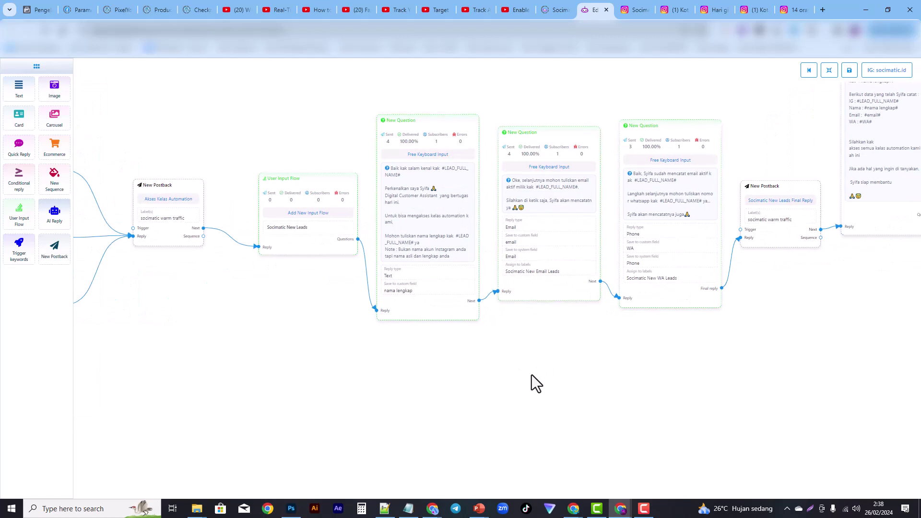
scroll(532, 376, "down", 3)
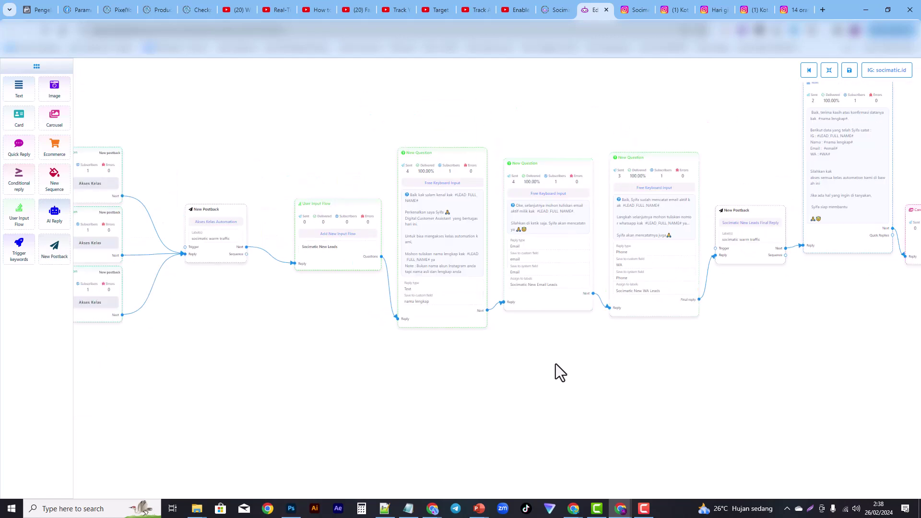
scroll(556, 364, "down", 3)
left_click_drag(513, 312, 519, 341)
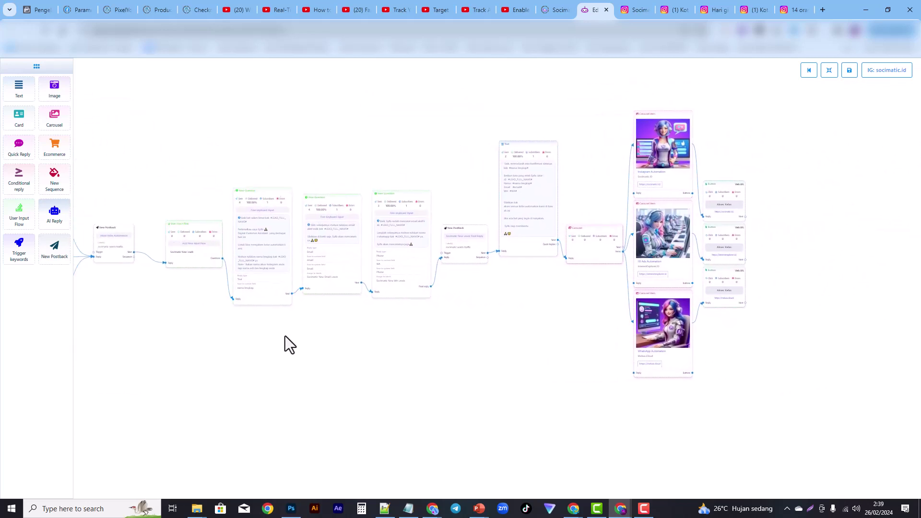
scroll(288, 341, "up", 1)
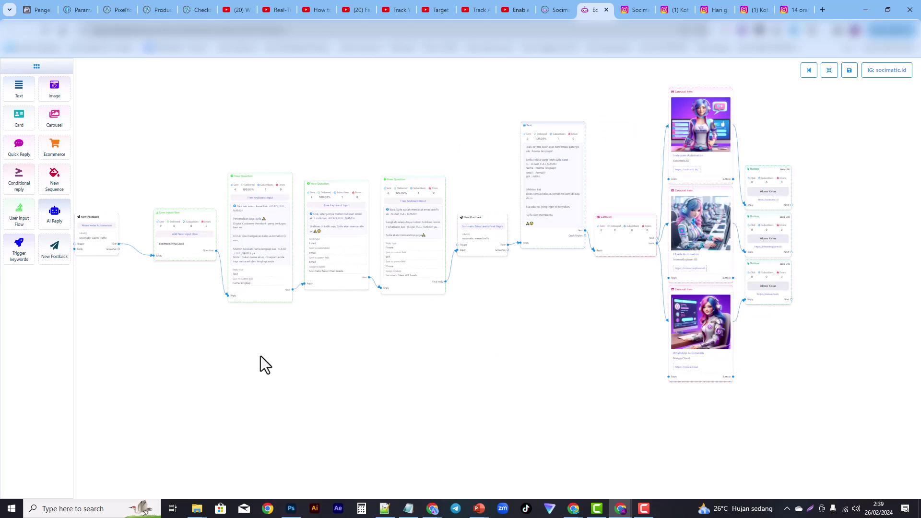
mouse_move(261, 356)
left_mouse_down()
mouse_move(483, 331)
mouse_move(268, 347)
left_mouse_up()
left_click_drag(494, 323, 353, 327)
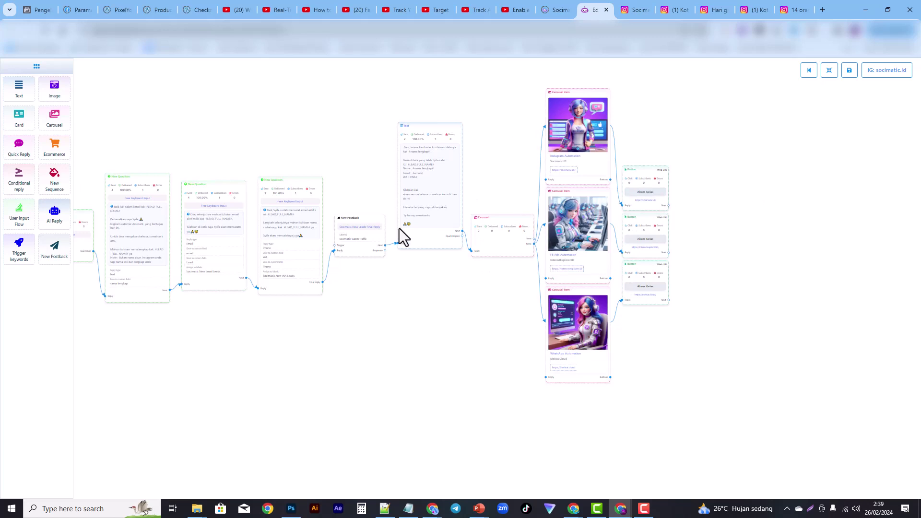
left_click_drag(292, 339, 512, 328)
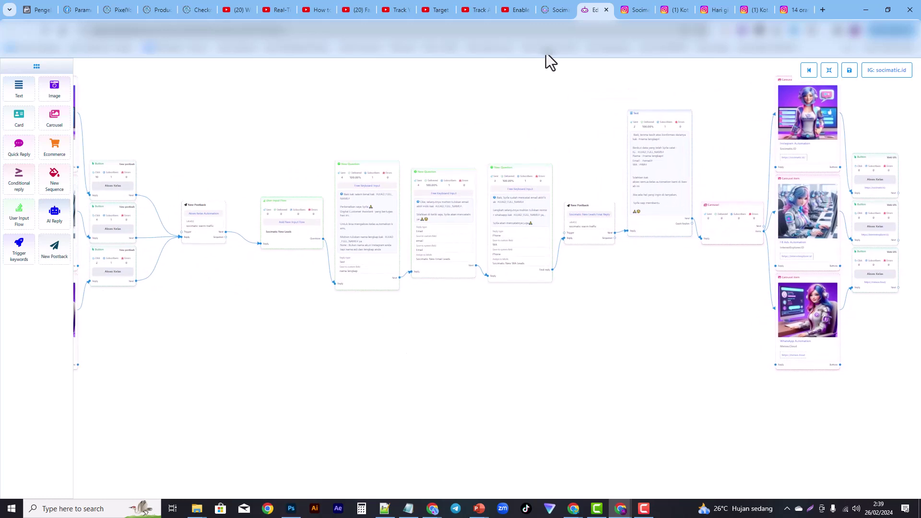
left_click(556, 10)
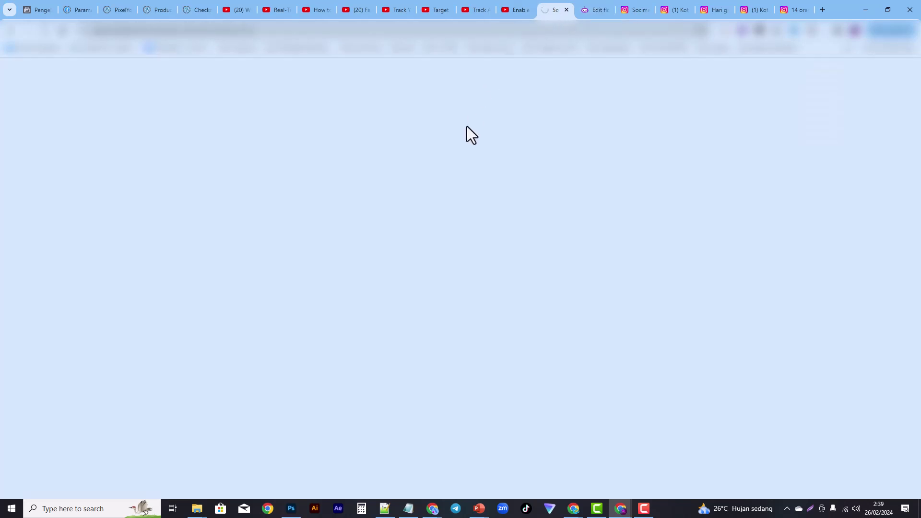